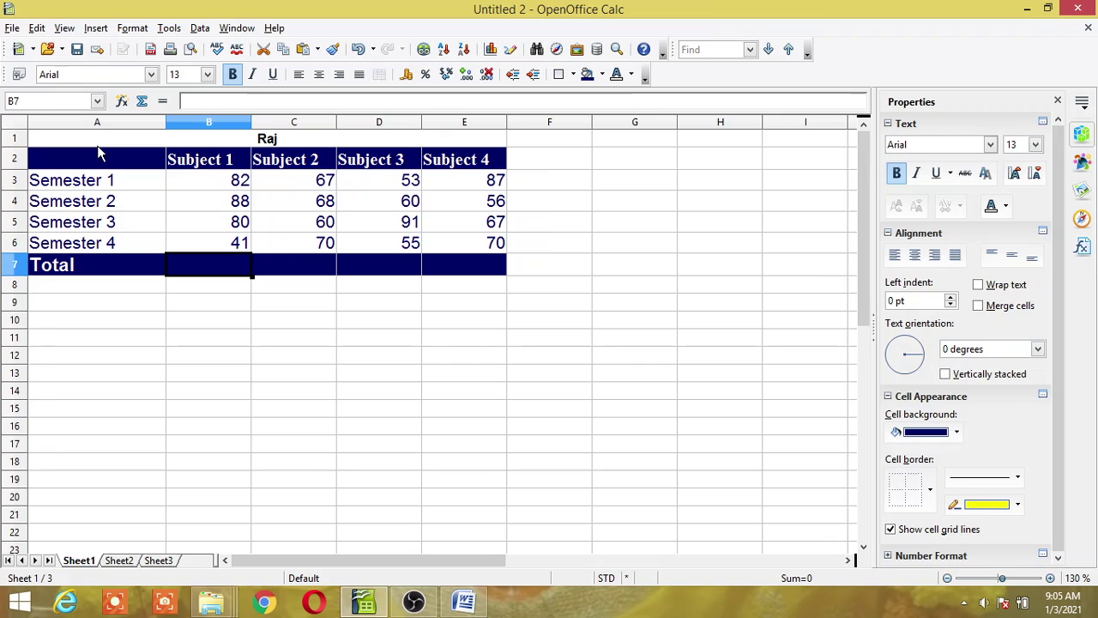
- Copy the marks table A1:E7 from Sheet1 and paste it at cell A1 of Sheet2
drag(97, 146, 189, 262)
key(ctrl+c)
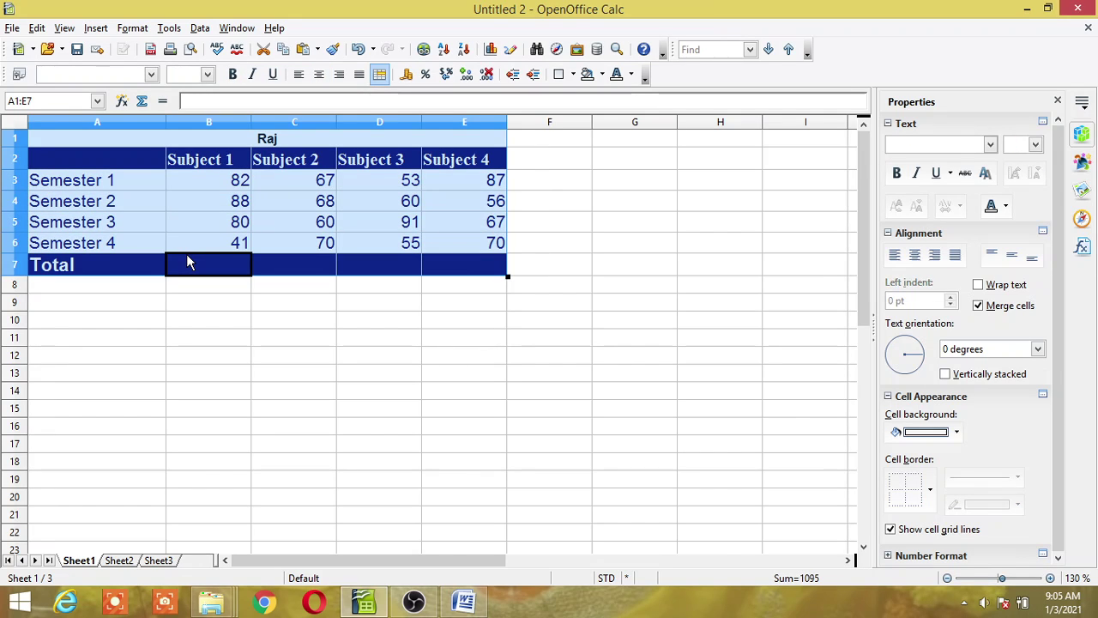
click(112, 560)
key(ctrl+v)
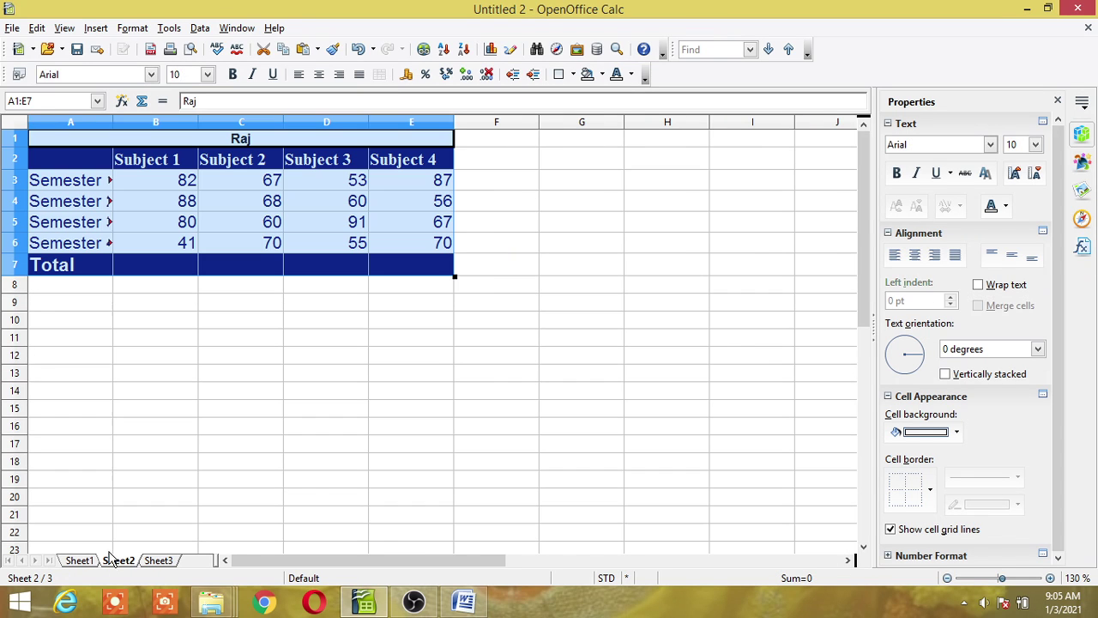
- Replace the title in Sheet2's merged cell A1 with the second student's name and widen column A to fit the semester labels
double_click(257, 136)
key(BackSpace)
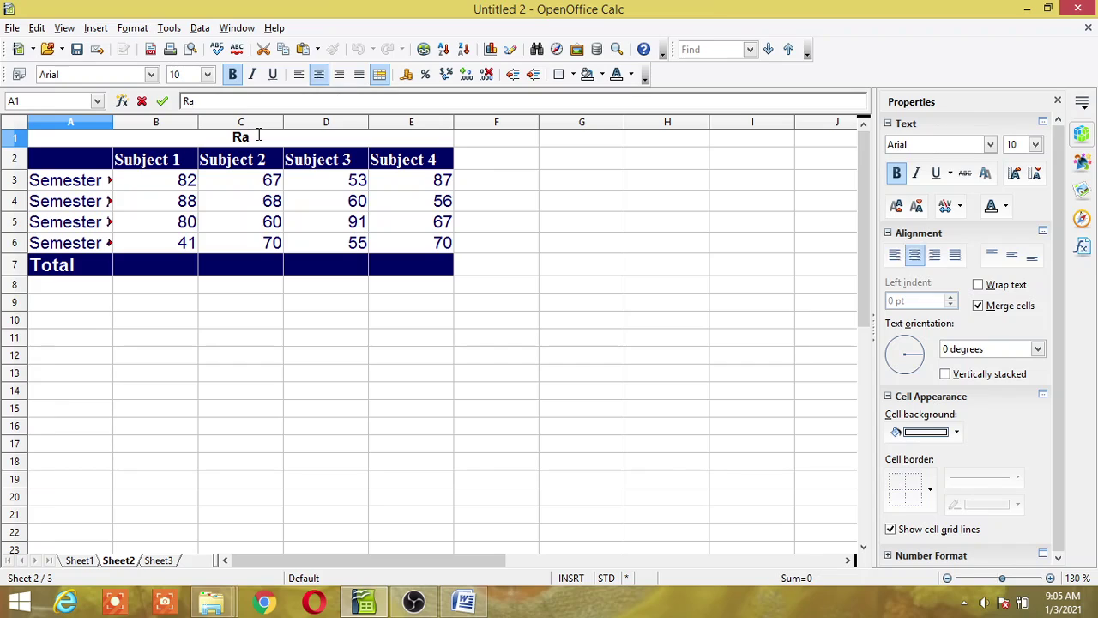
text(hul)
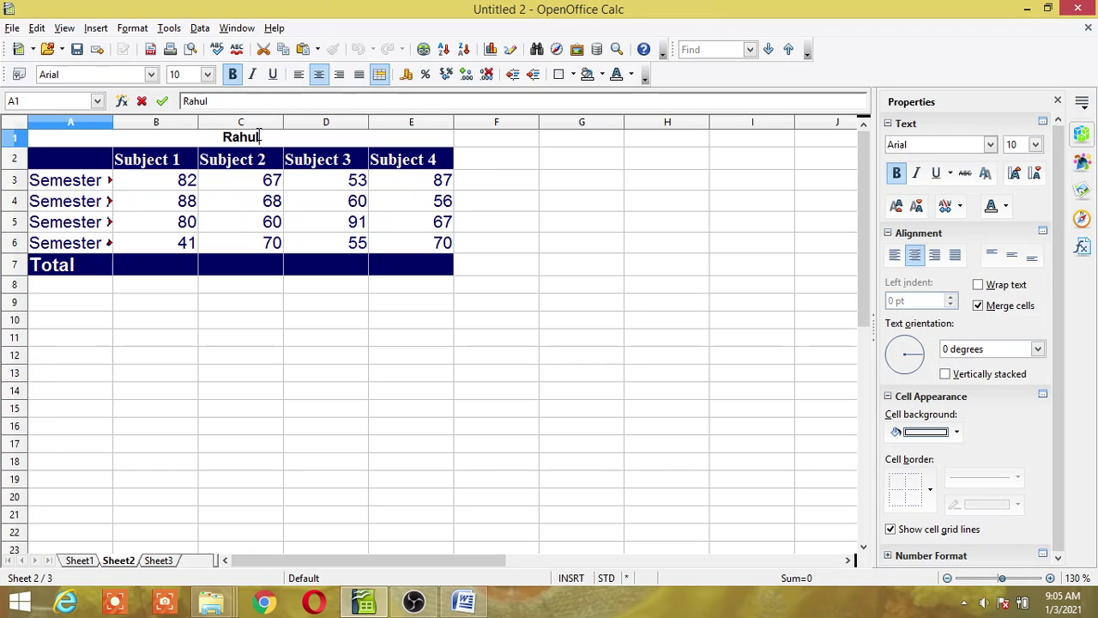
click(246, 365)
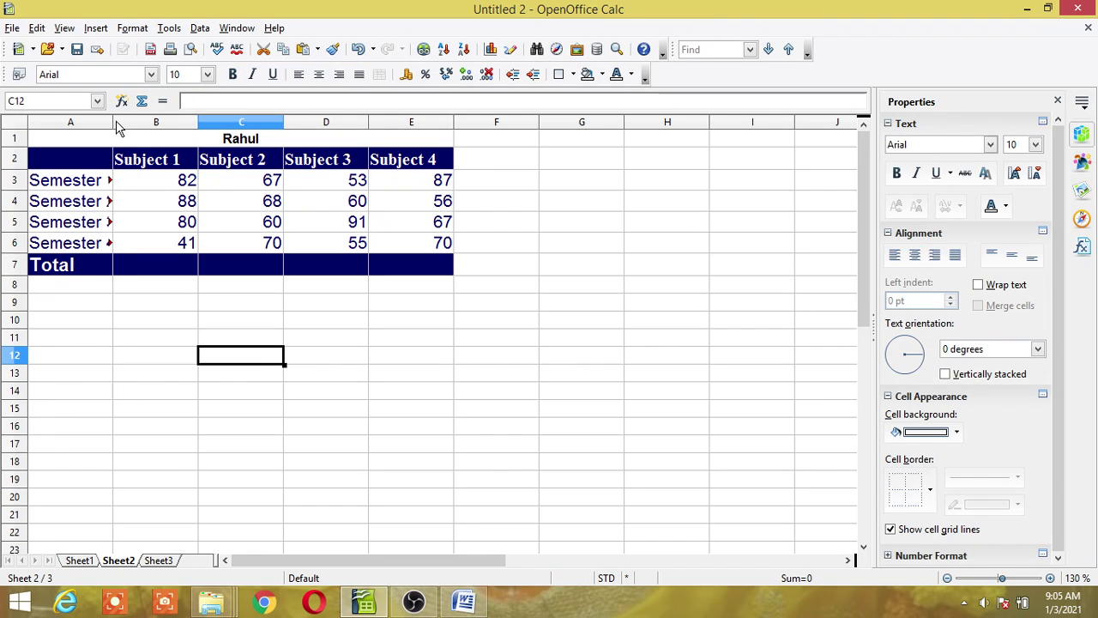
drag(112, 122, 146, 122)
- On Sheet2, set the Subject 1 marks in B3 to 70 and B5 to 60, and the Subject 2 marks in C4 to 70 and C5 to 55
click(215, 182)
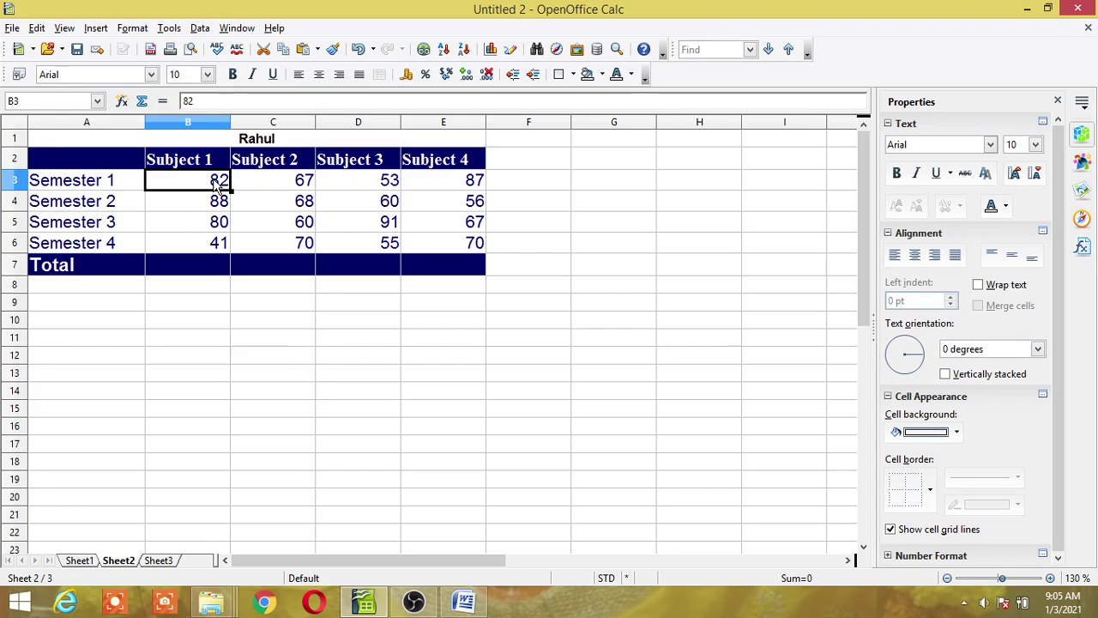
text(70)
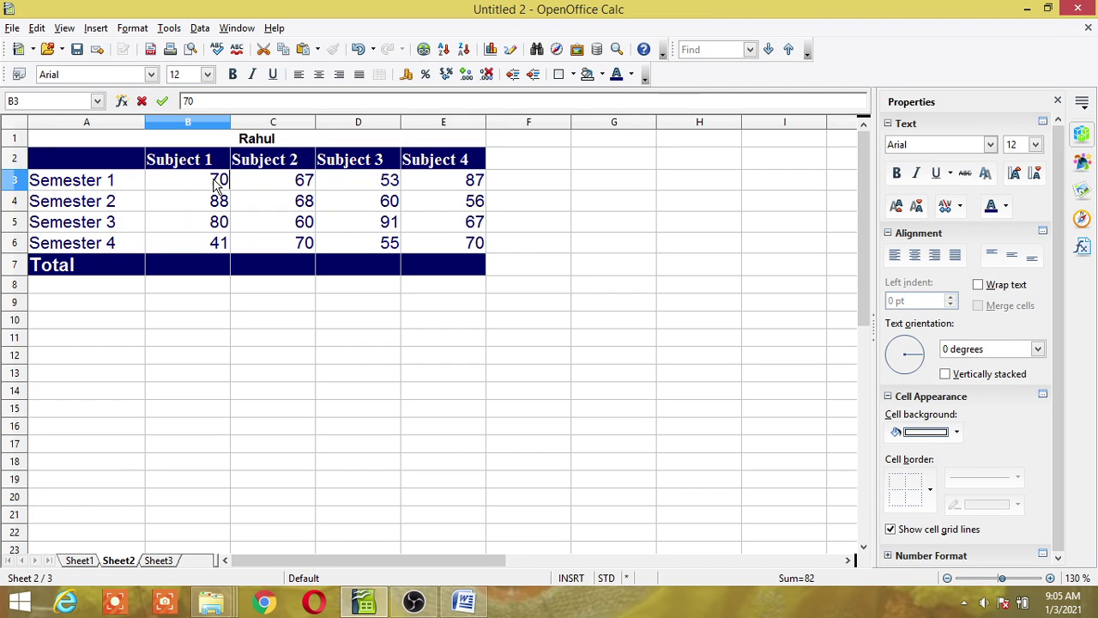
click(221, 224)
text(60)
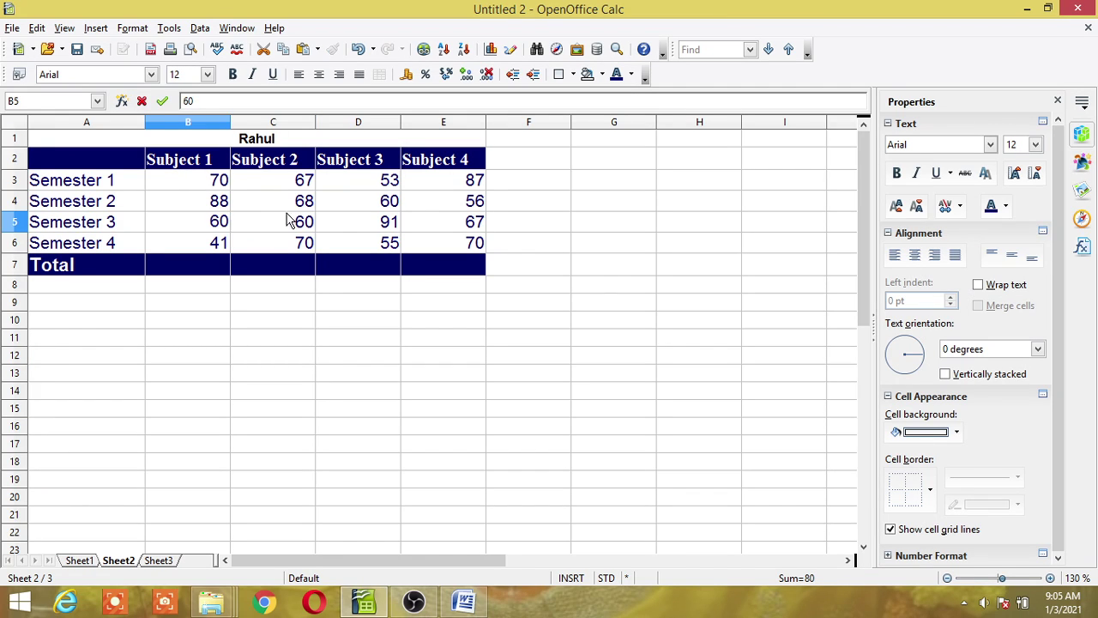
click(293, 210)
text(70)
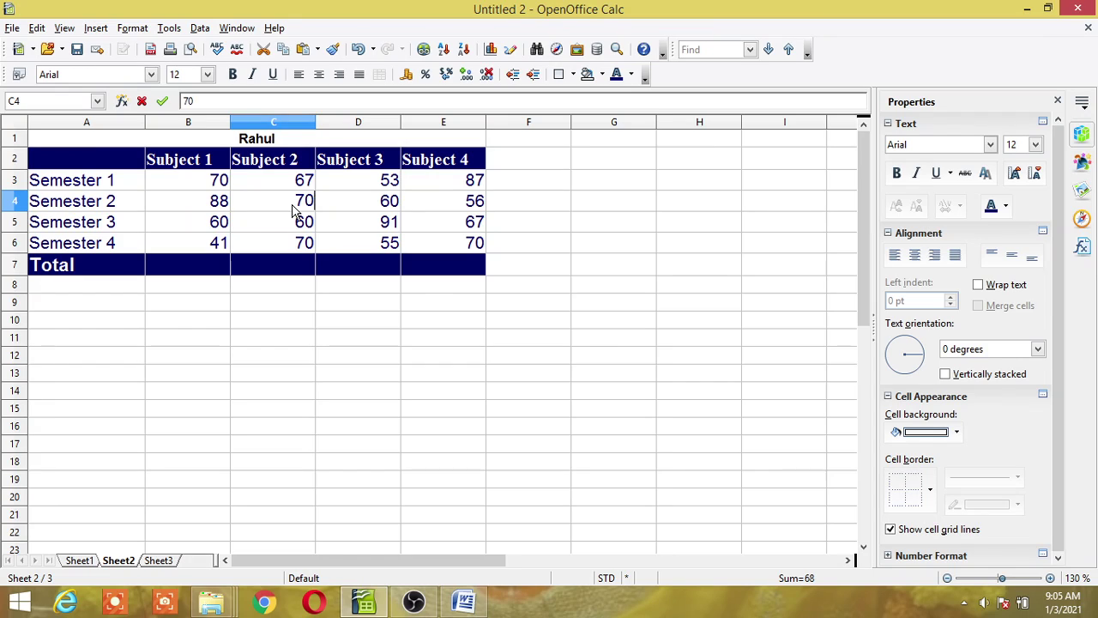
click(301, 228)
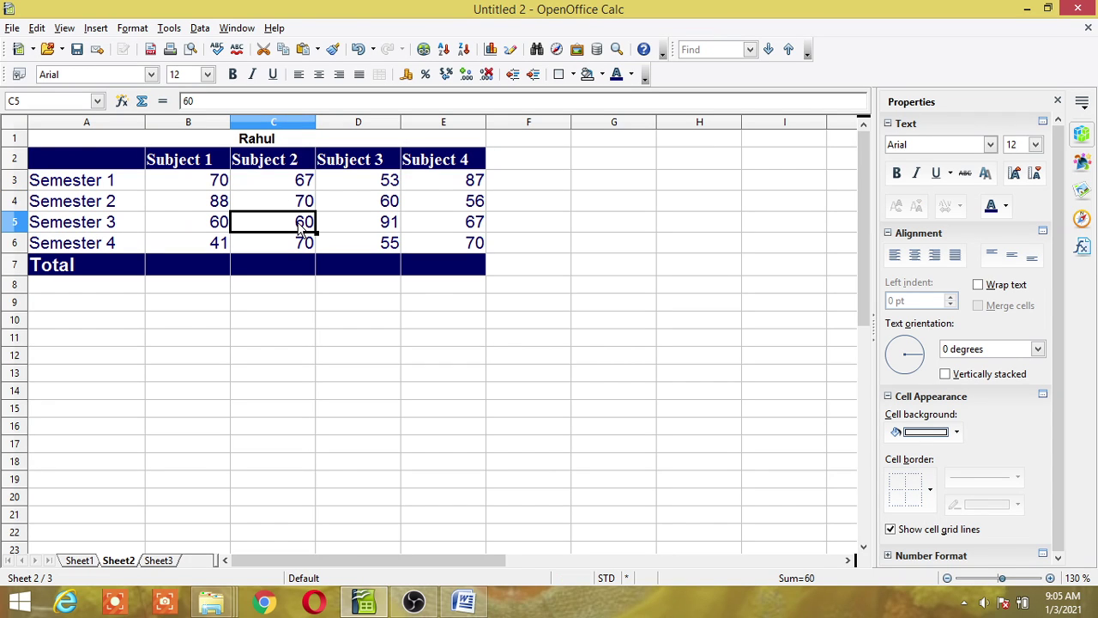
text(55)
- On Sheet2, set the Subject 3 marks in D4 to 50 and D5 to 70, and the Subject 4 mark in E5 to 50
click(385, 206)
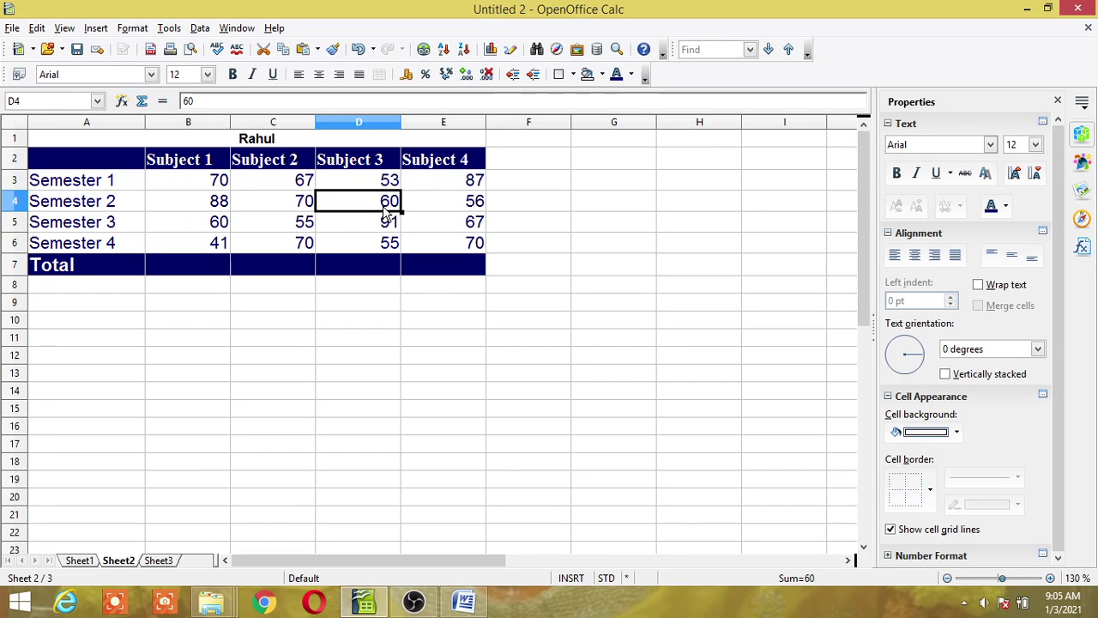
text(50)
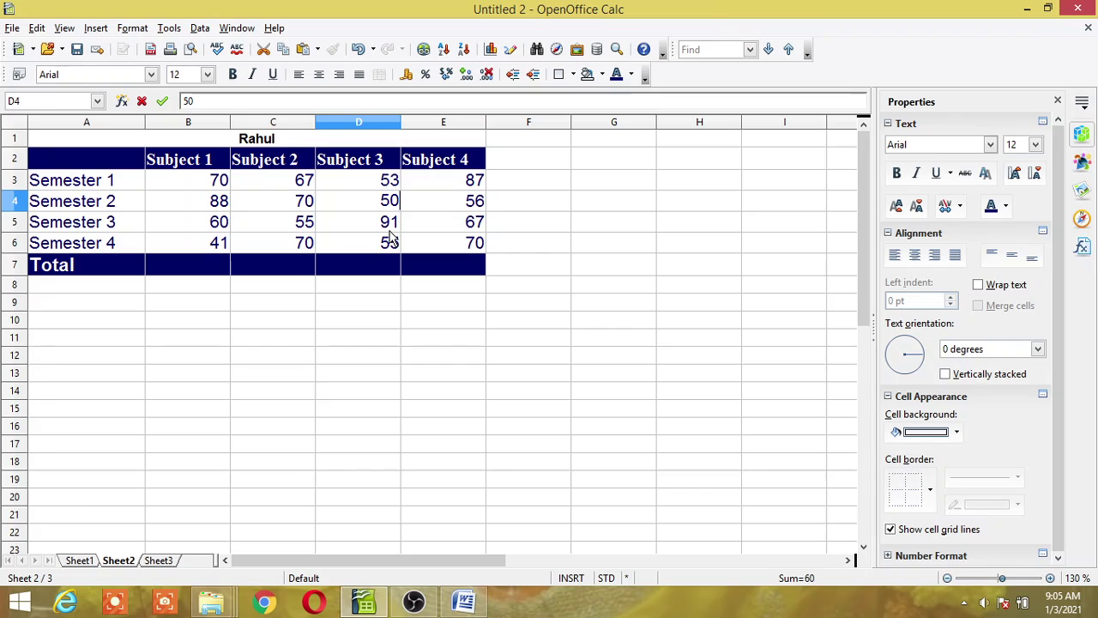
key(Return)
text(70)
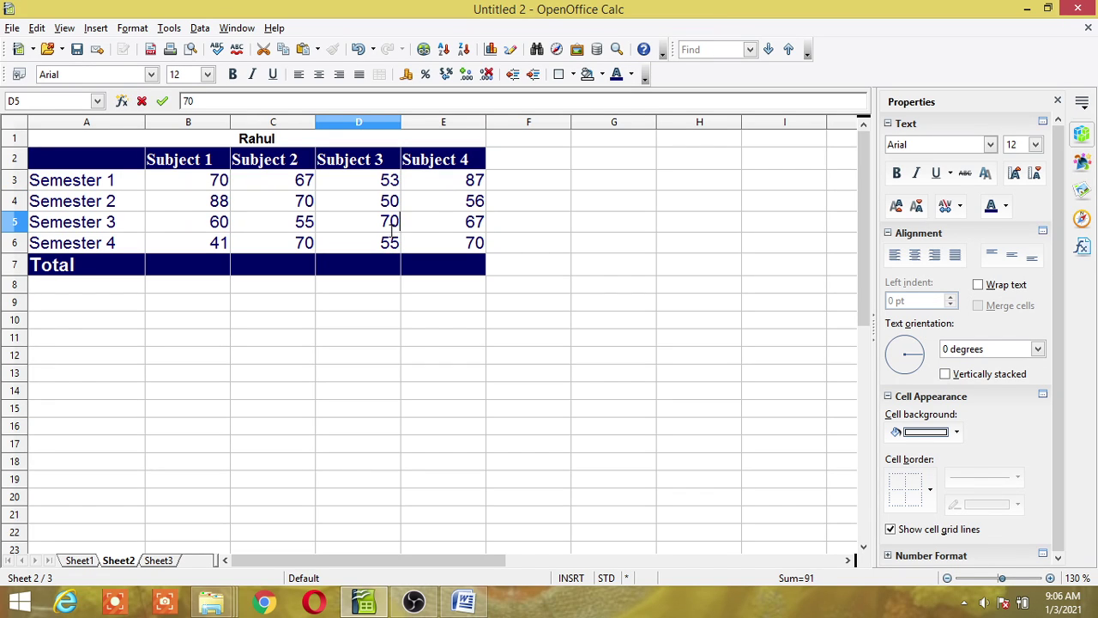
click(444, 228)
text(50)
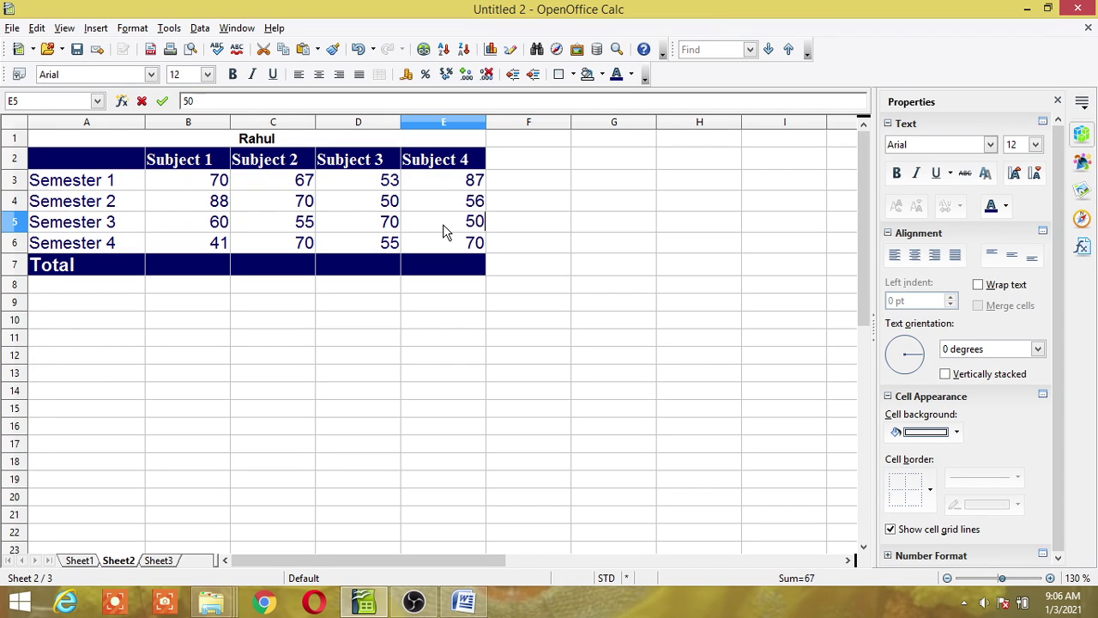
click(446, 338)
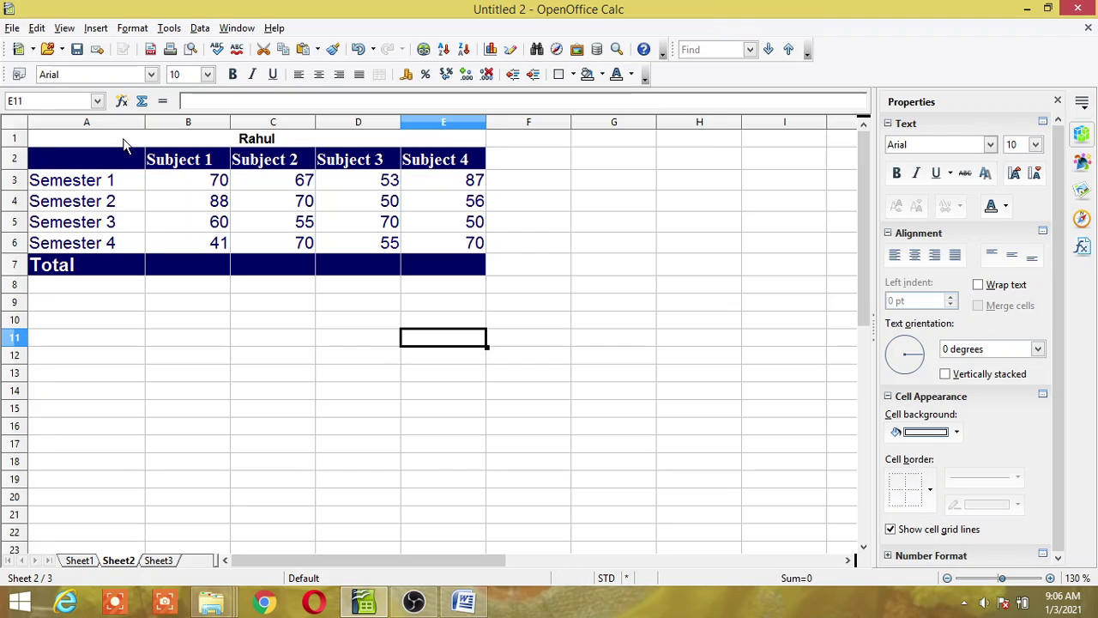
- Copy Sheet2's marks table A1:E7 and paste it at cell A1 of Sheet3
drag(123, 140, 219, 266)
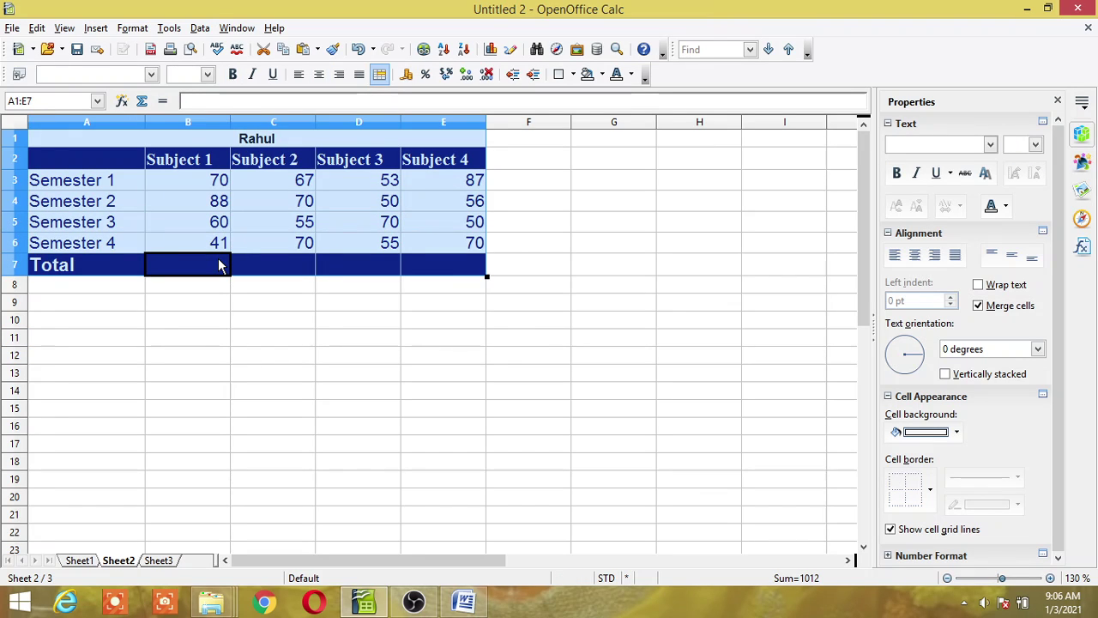
click(170, 549)
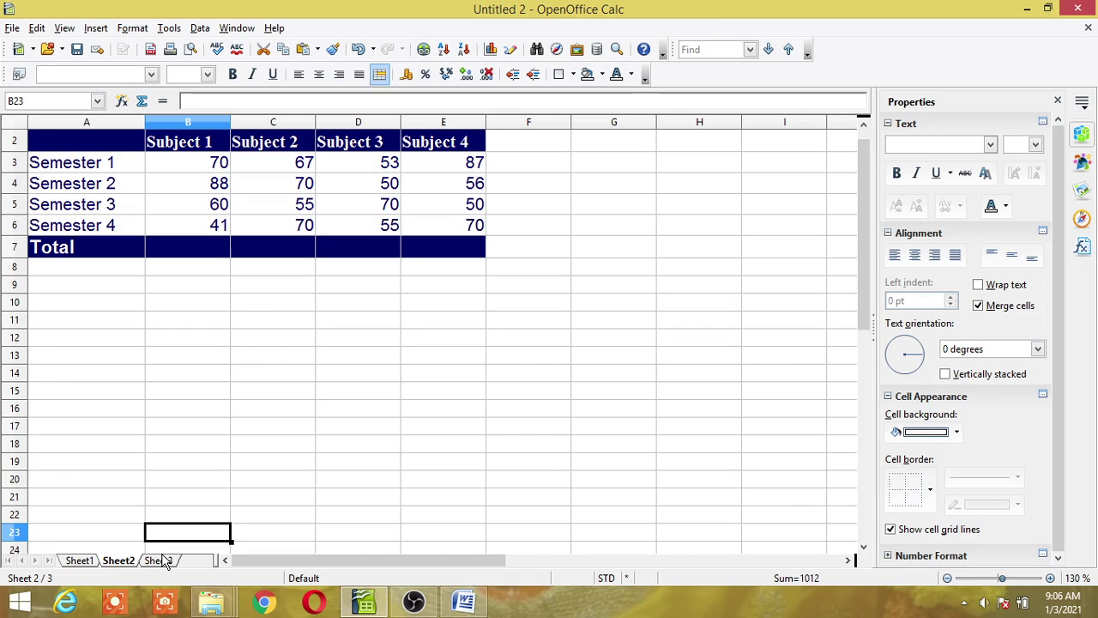
click(163, 560)
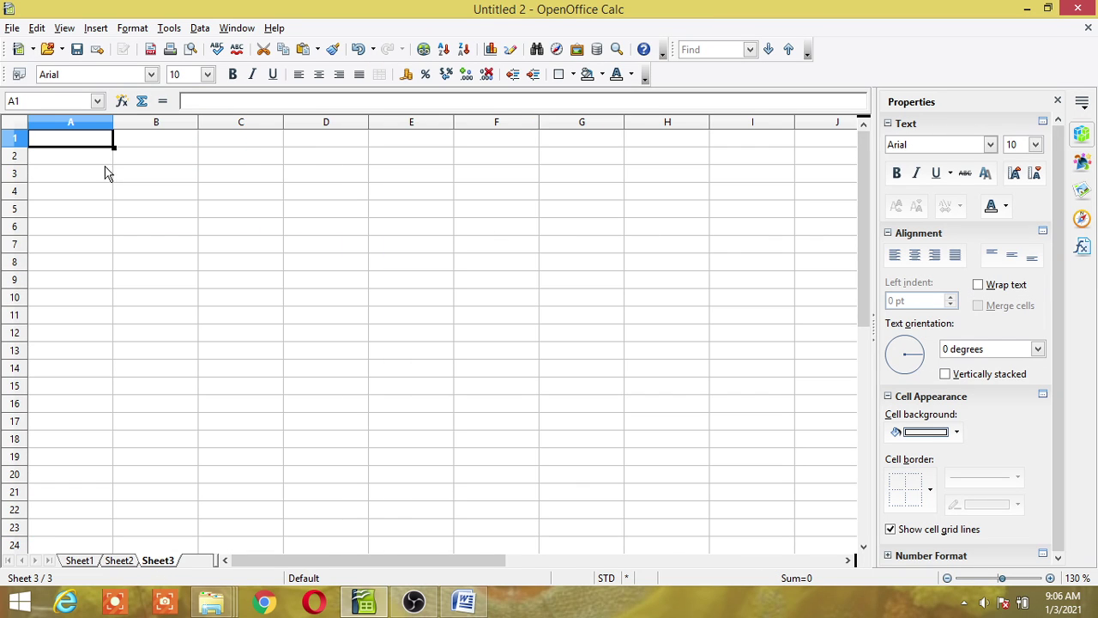
key(ctrl+v)
- Change the title in Sheet3's merged cell A1 to the third student's name and widen column A to fit the semester labels
click(248, 139)
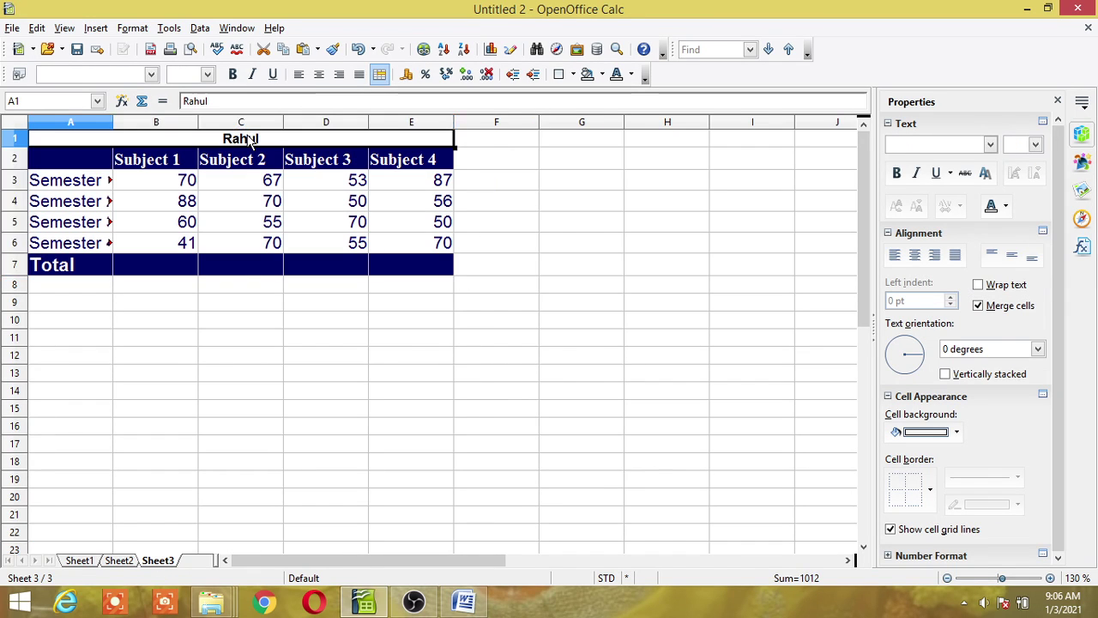
double_click(249, 141)
key(BackSpace)
key(BackSpace)
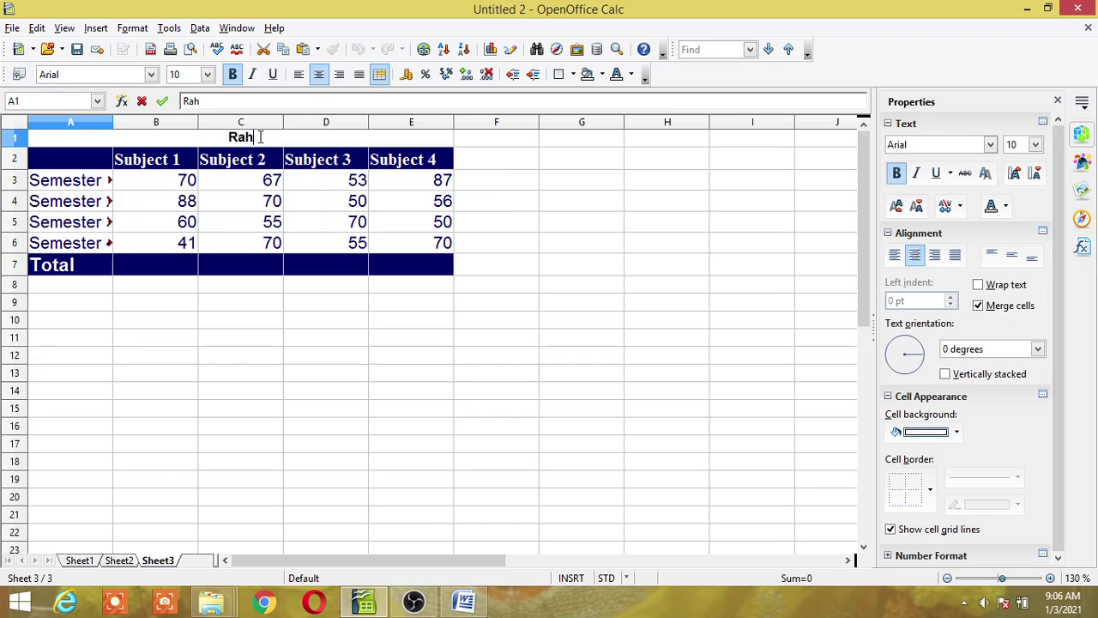
key(BackSpace)
text(m)
click(231, 227)
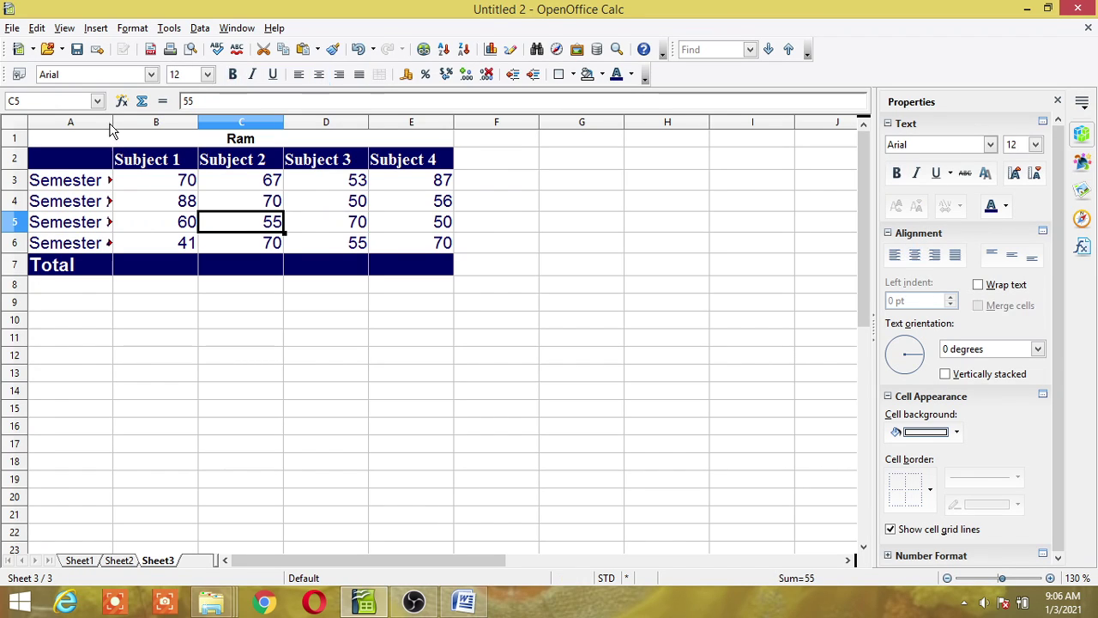
drag(113, 123, 151, 123)
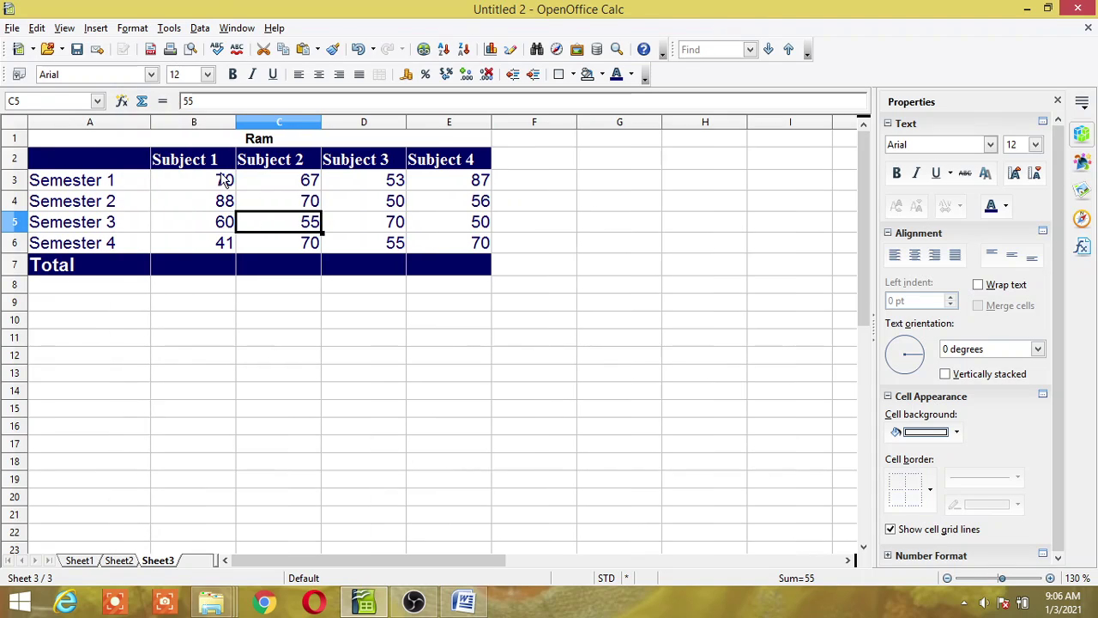
- On Sheet3, set the Subject 1 marks in B4 to 60 and B6 to 34, and the Subject 2 mark in C5 to 70
click(232, 209)
text(60)
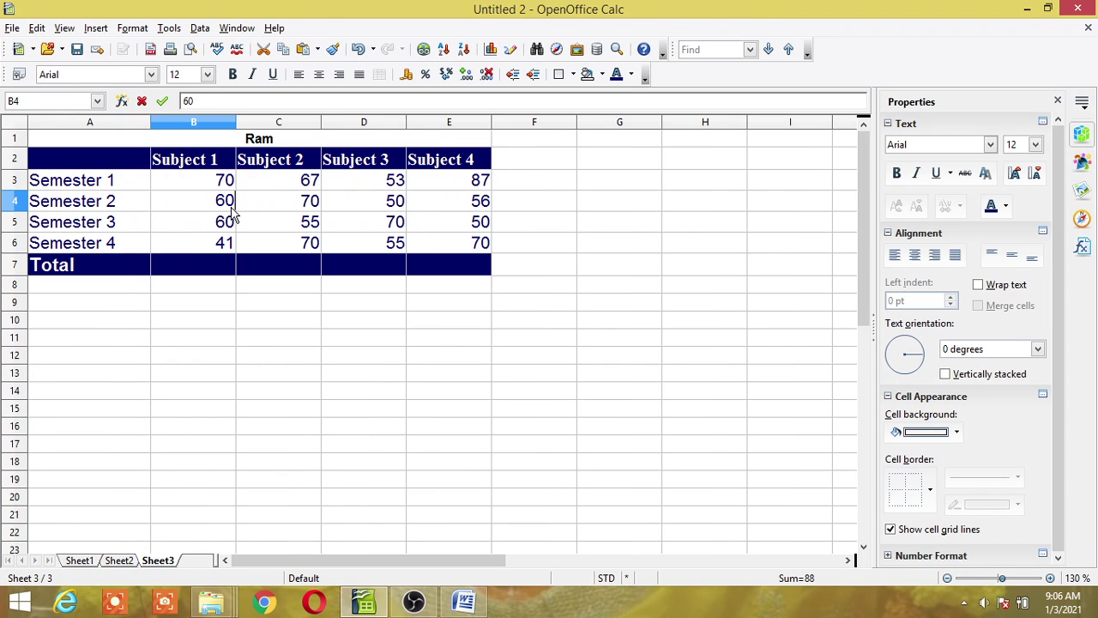
click(223, 243)
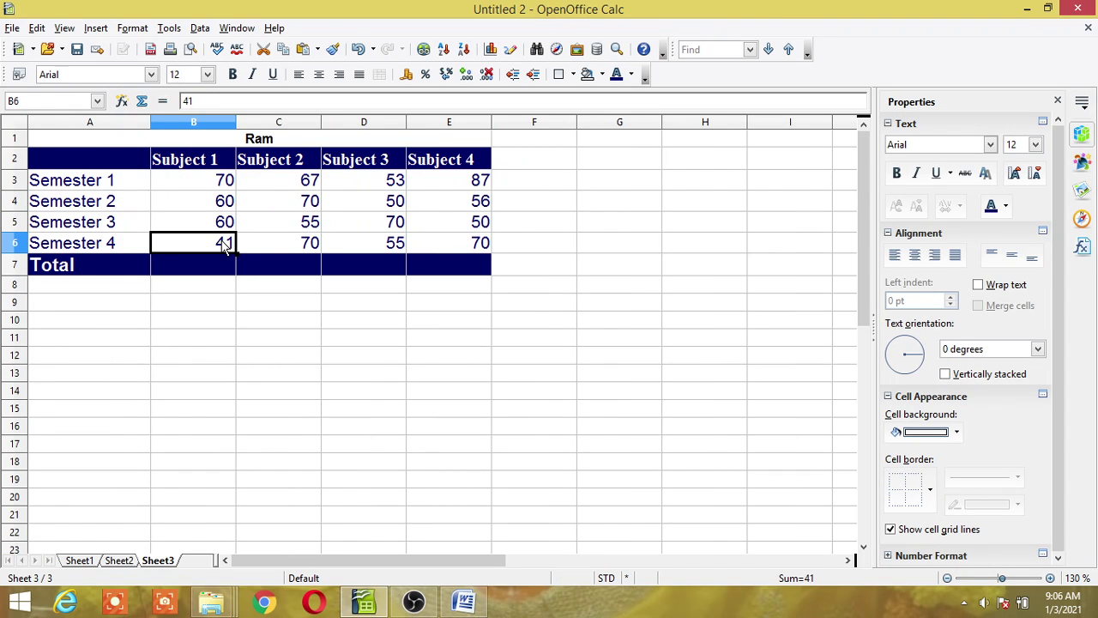
text(34)
click(295, 225)
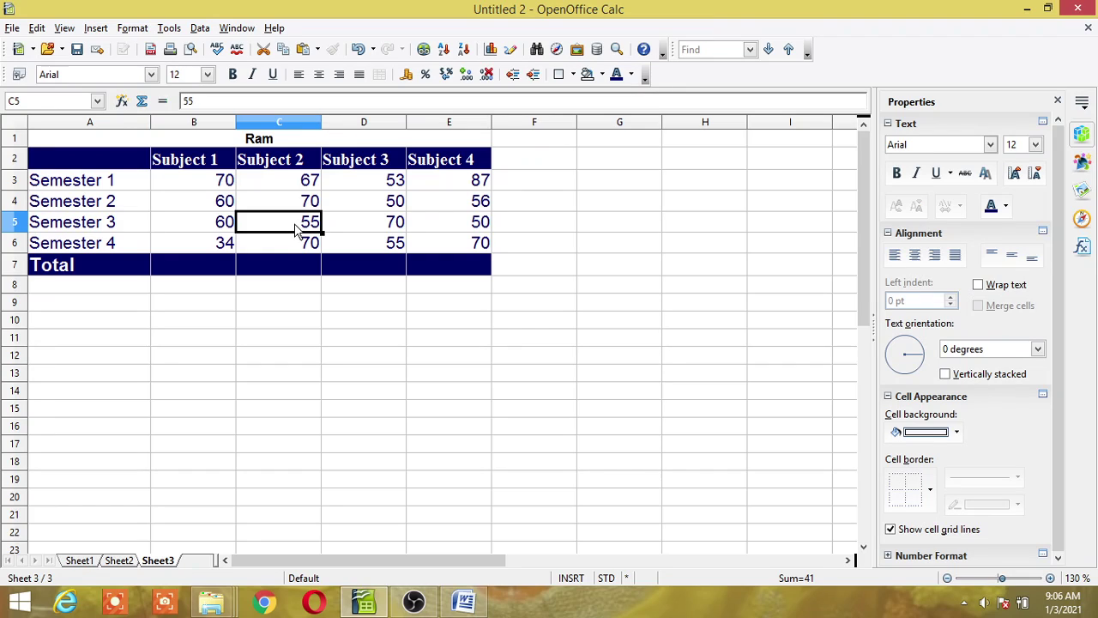
text(70)
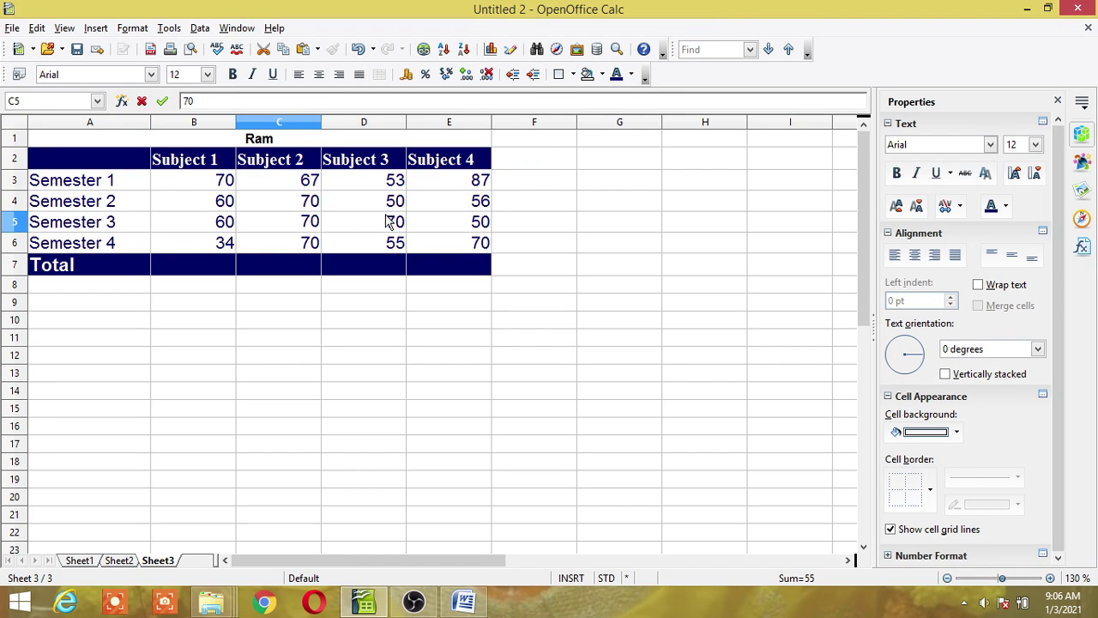
- On Sheet3, set the Semester 3 marks to 68 for Subject 3 in D5 and 48 for Subject 4 in E5
click(390, 222)
text(68)
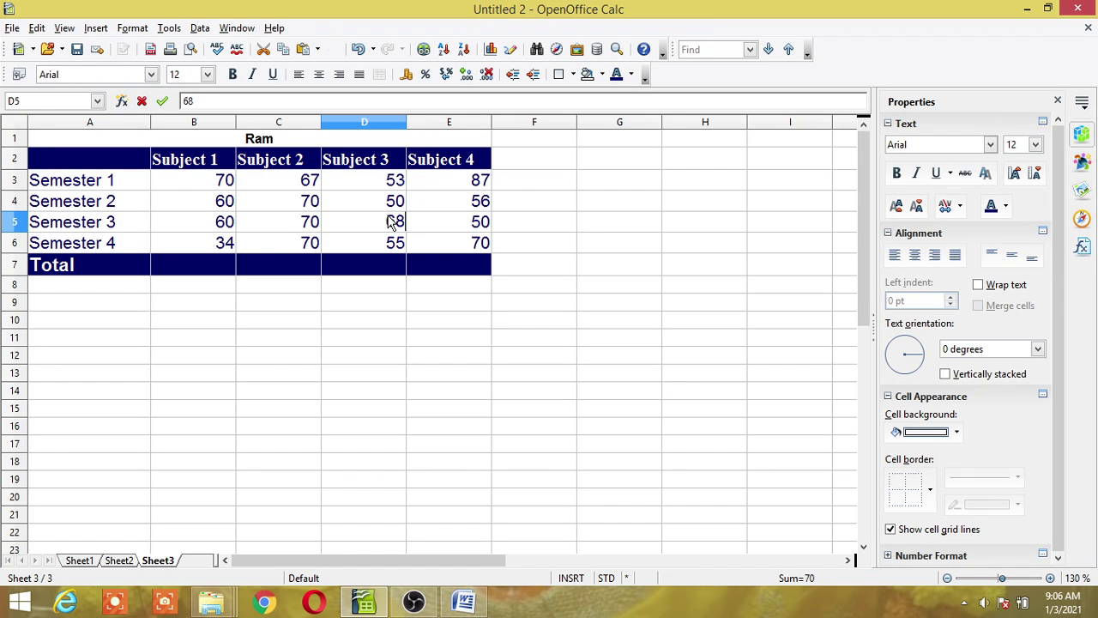
click(476, 224)
text(48)
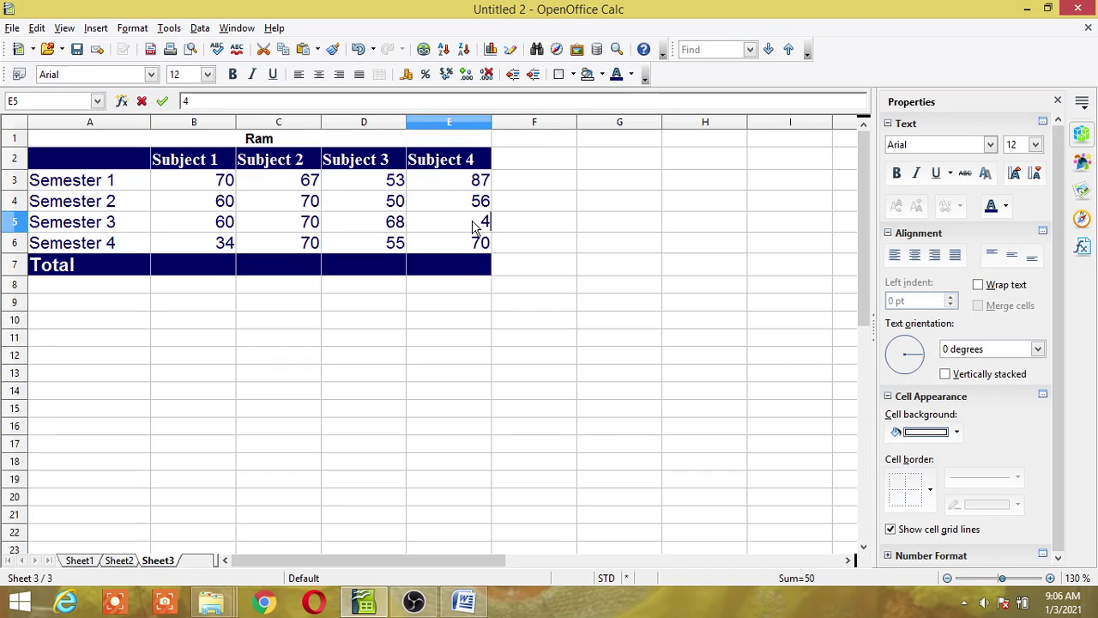
click(461, 384)
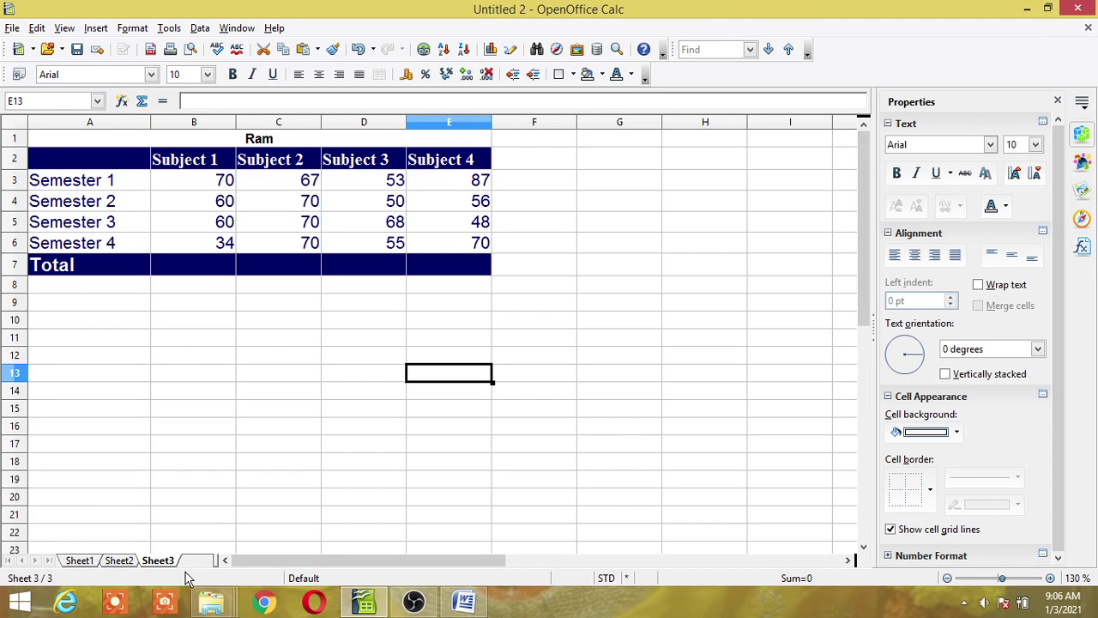
- Return to Sheet1 and start recording a macro with total cell B7 selected
click(79, 561)
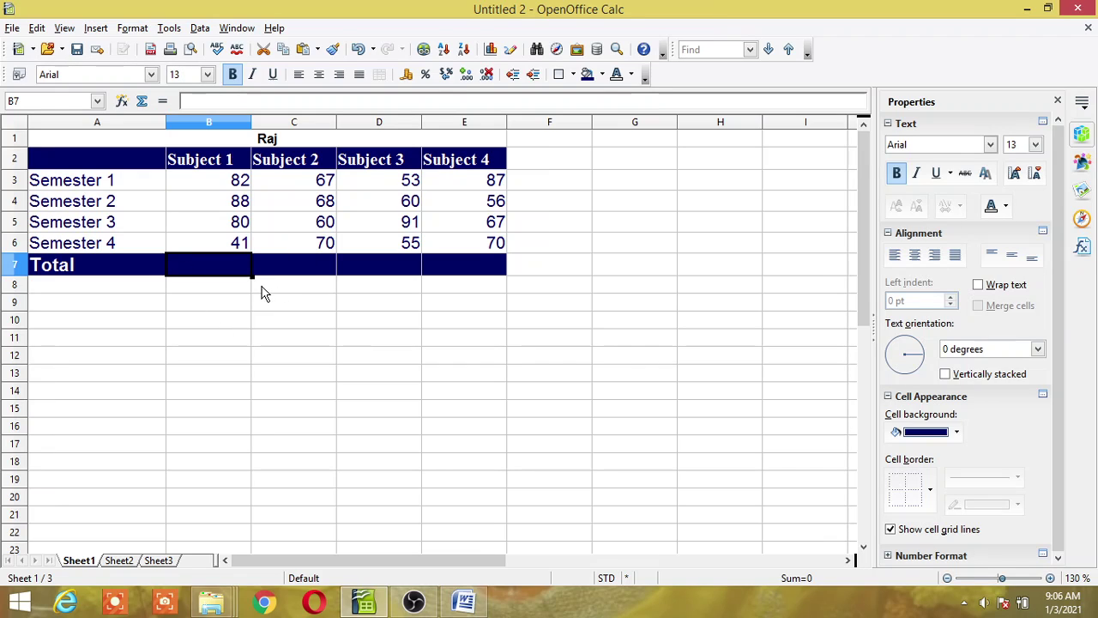
click(168, 28)
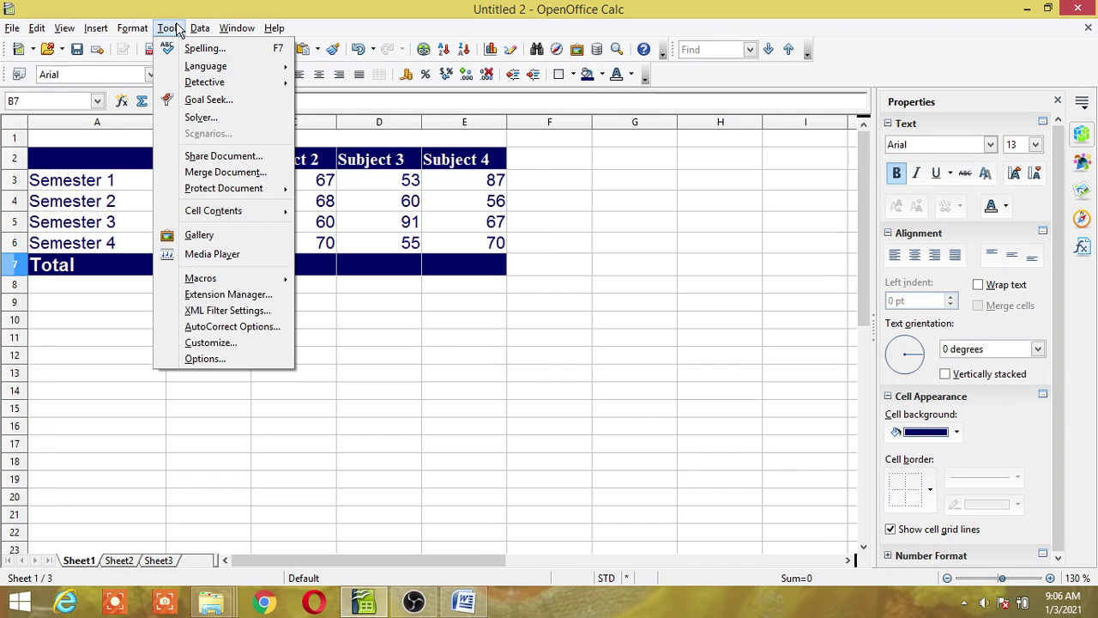
mouse_move(204, 283)
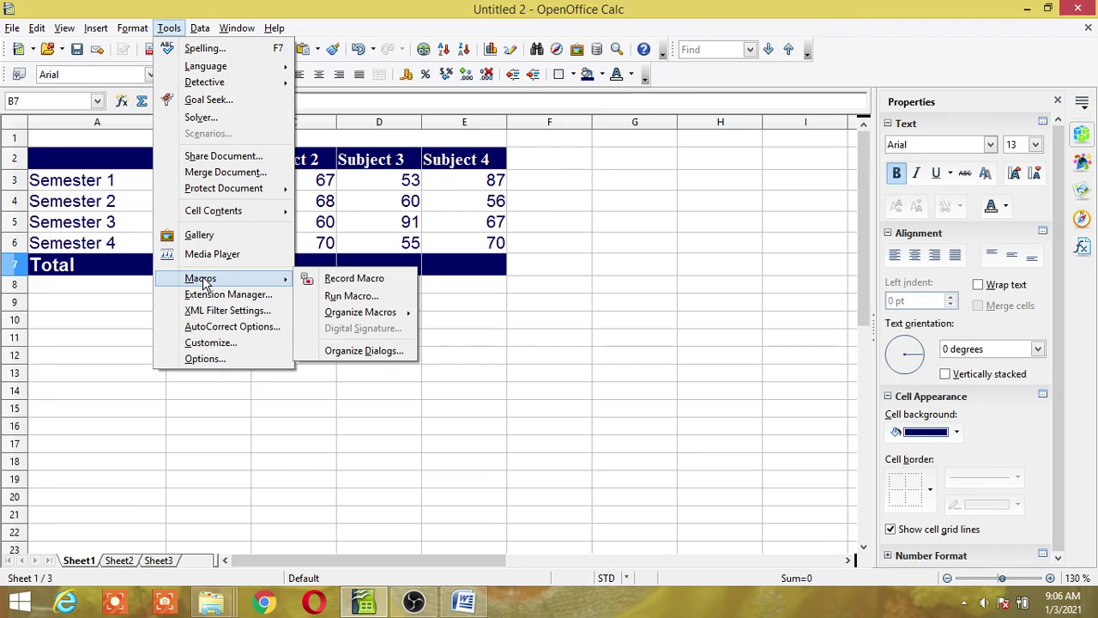
click(344, 280)
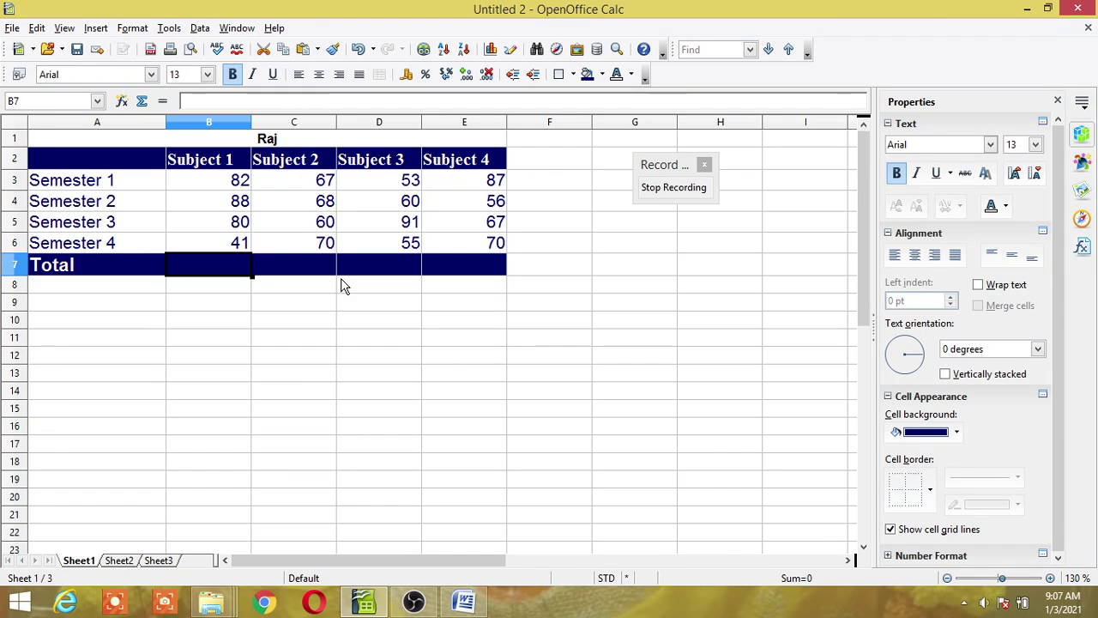
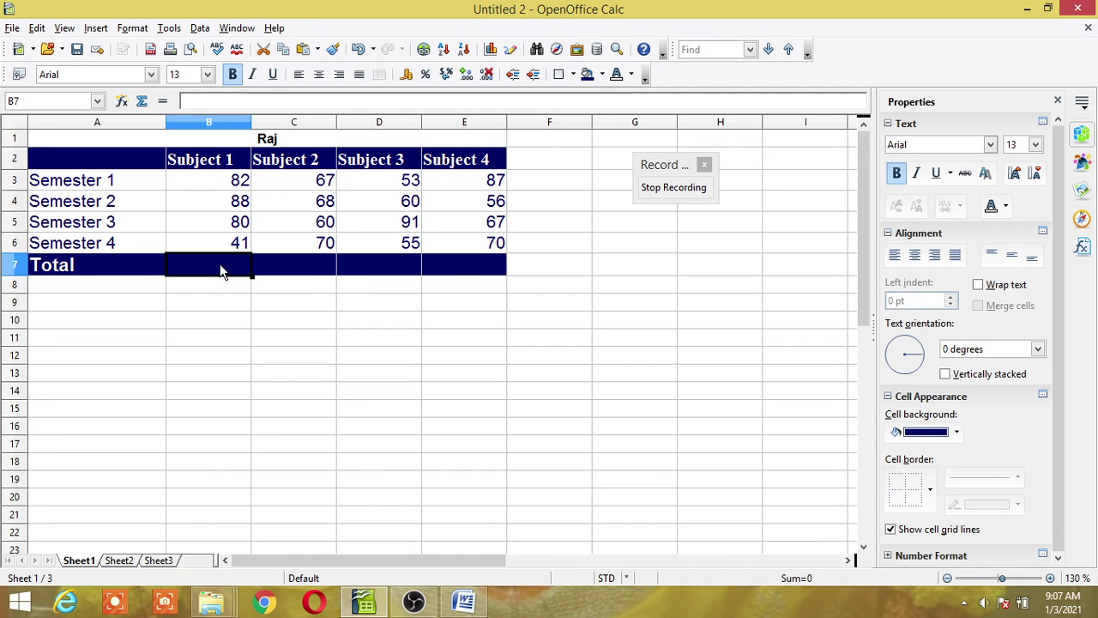
- Enter the formula =B3+B4+B5+B6 in B7 to total the Subject 1 marks
text(=)
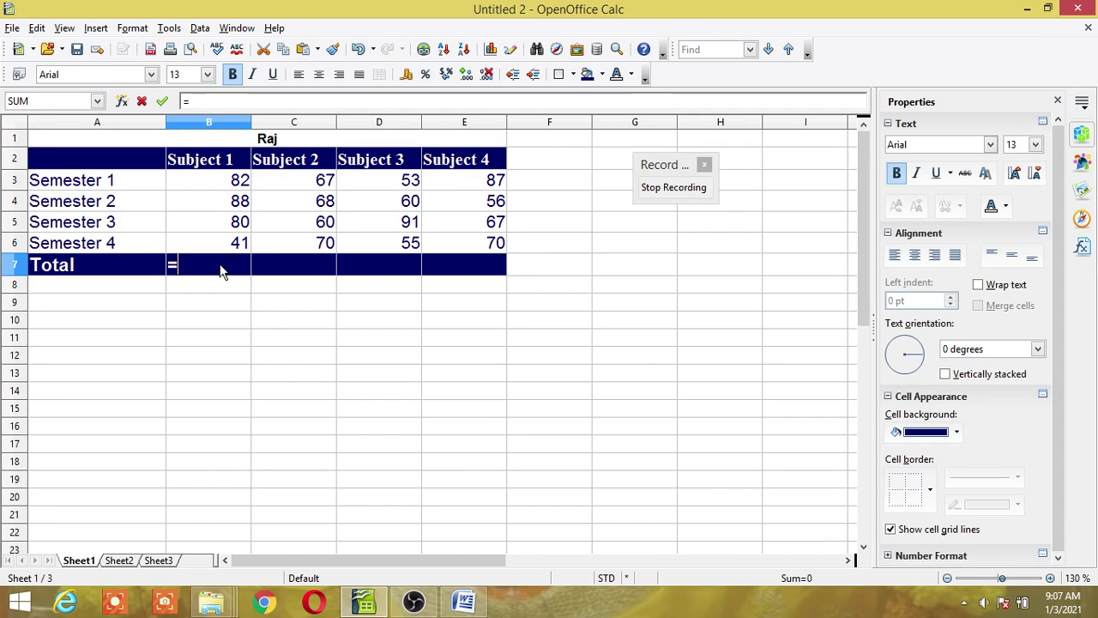
click(223, 188)
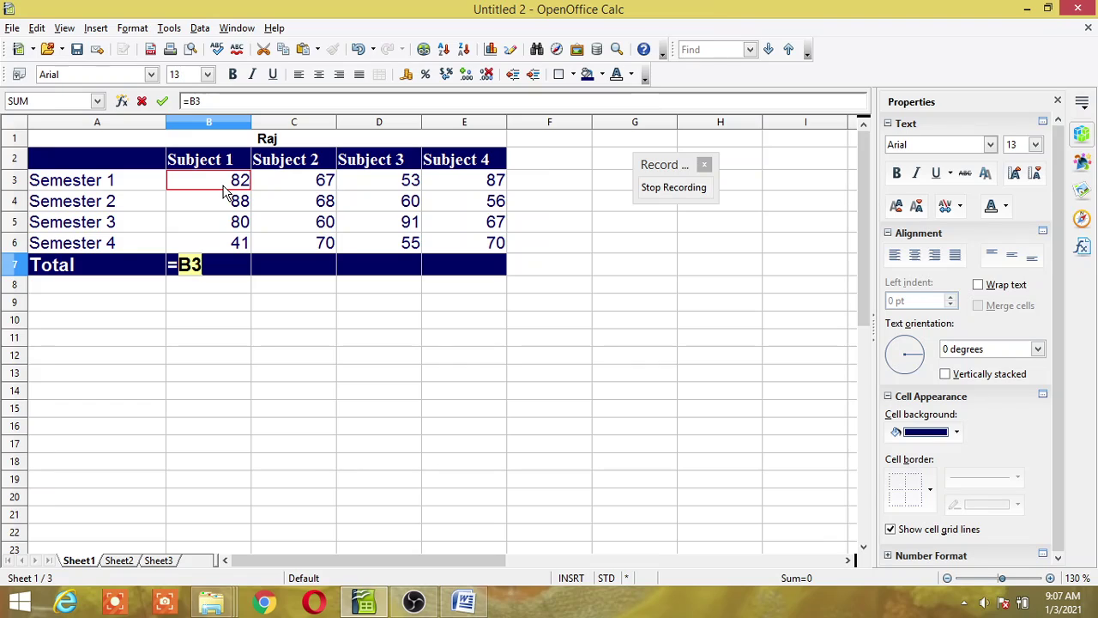
text(+)
click(225, 202)
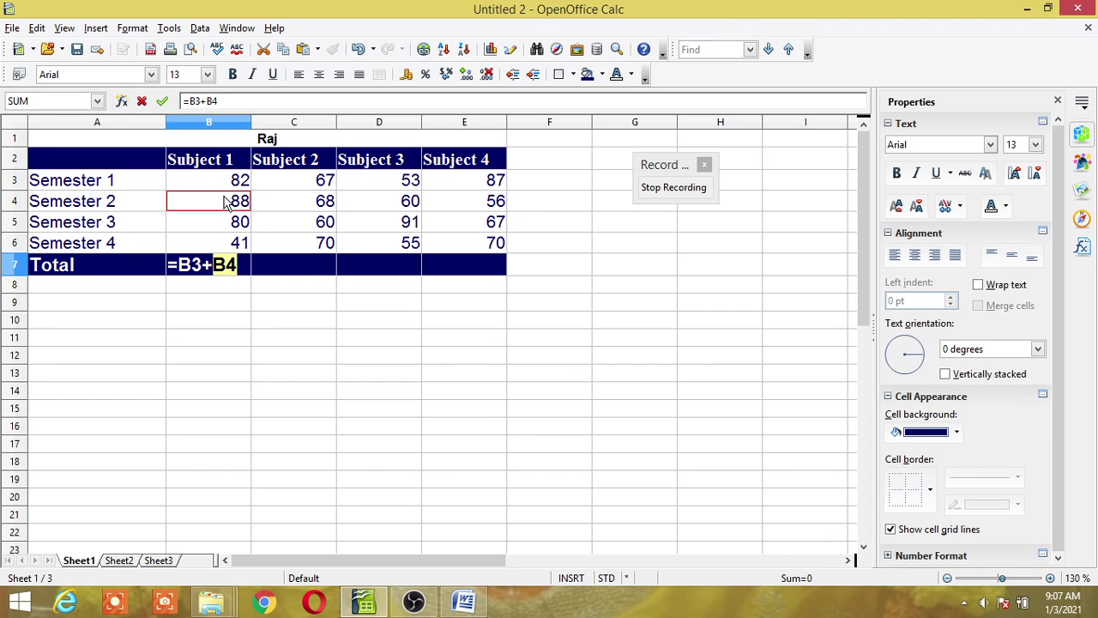
text(+)
click(227, 222)
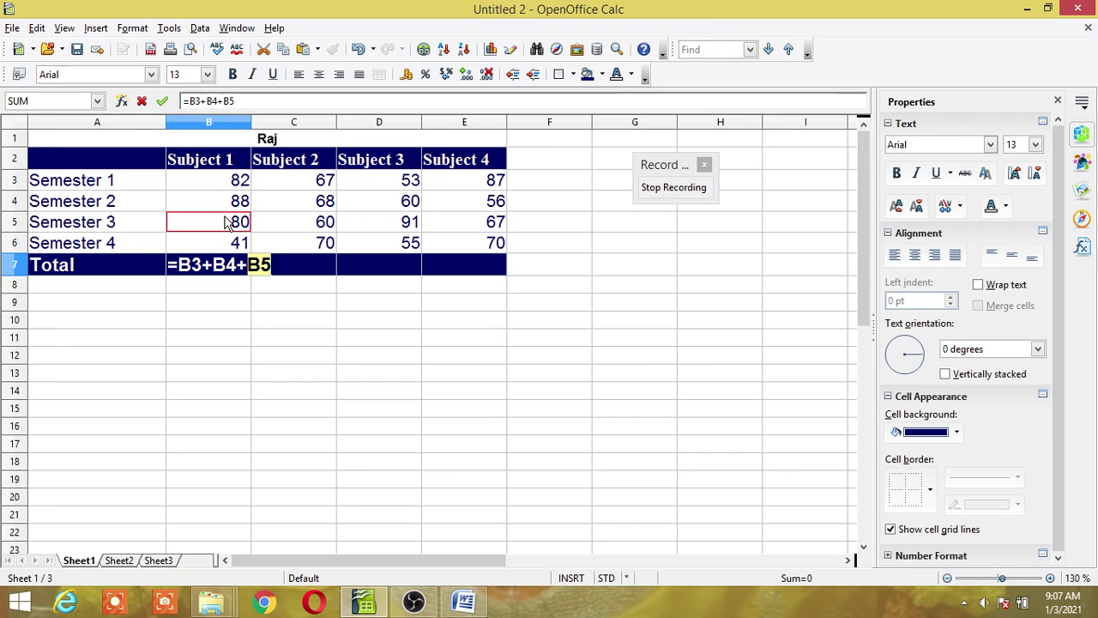
text(+)
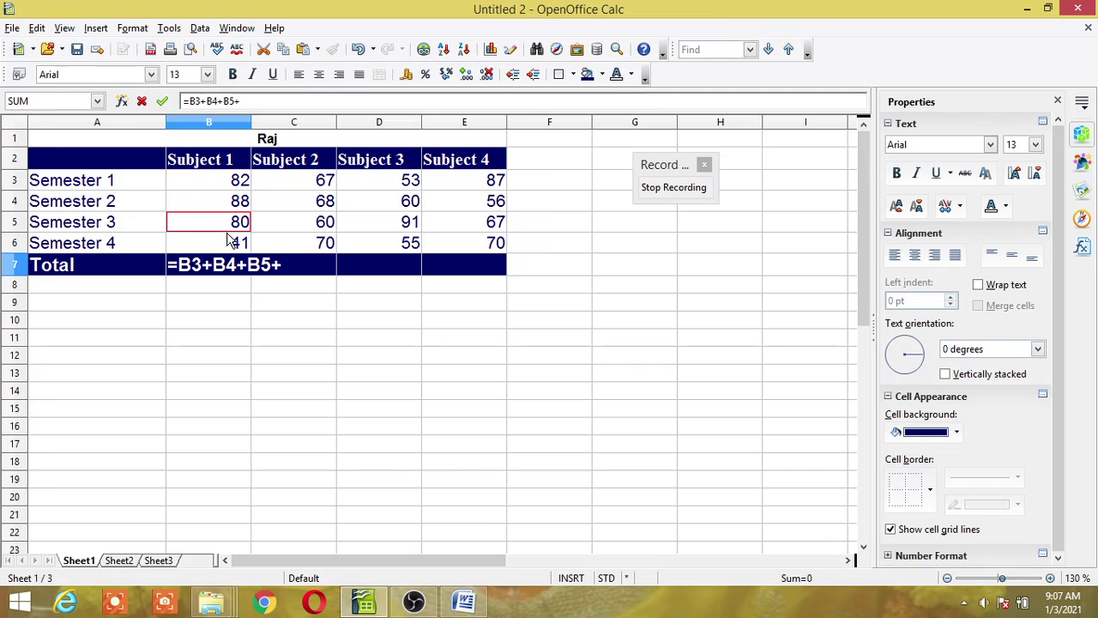
click(230, 243)
key(Return)
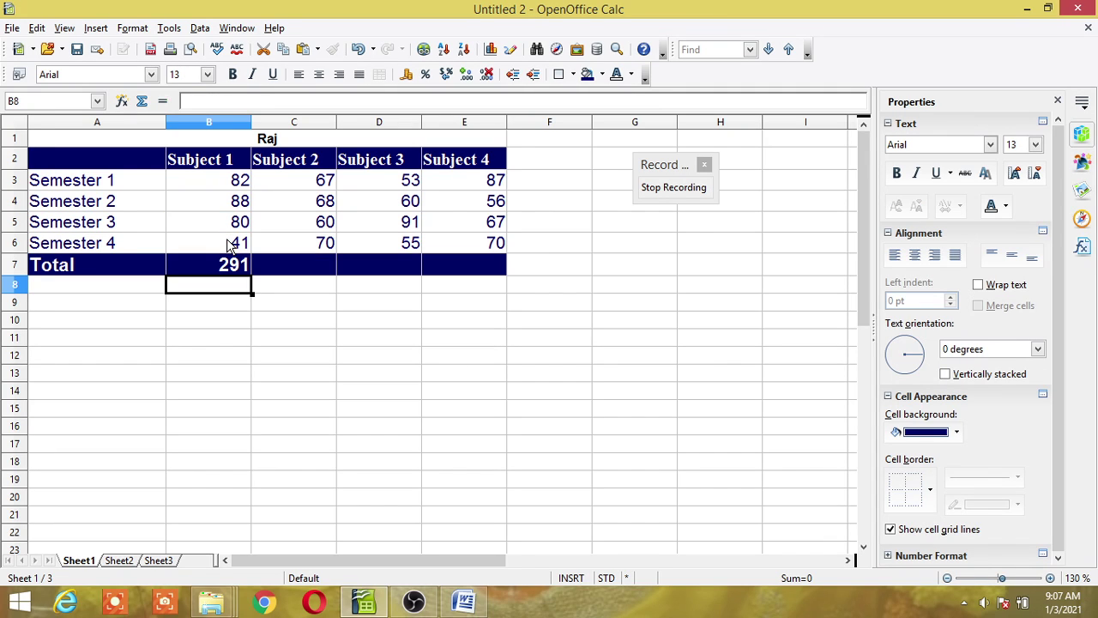
- Fill the total formula from B7 across to E7, ending with E7 selected
click(232, 272)
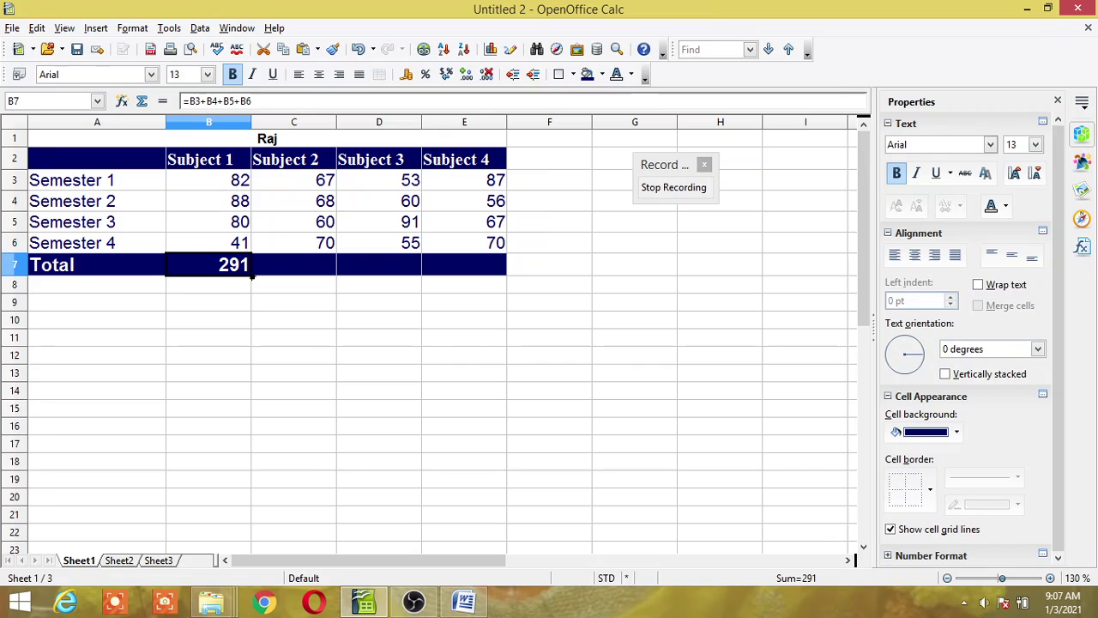
drag(264, 276, 499, 281)
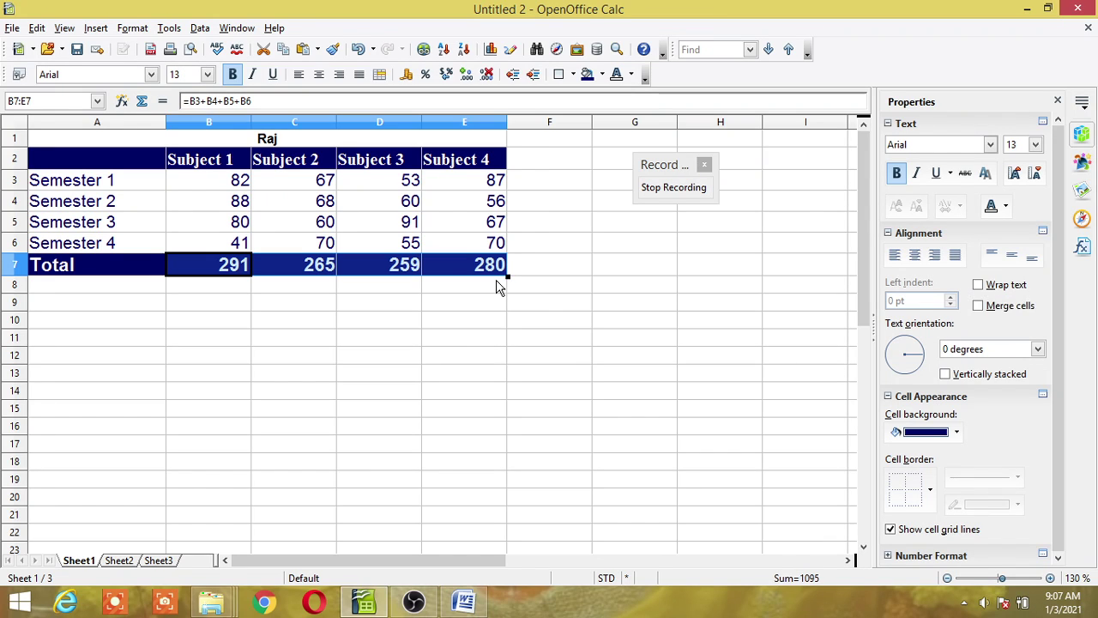
click(497, 268)
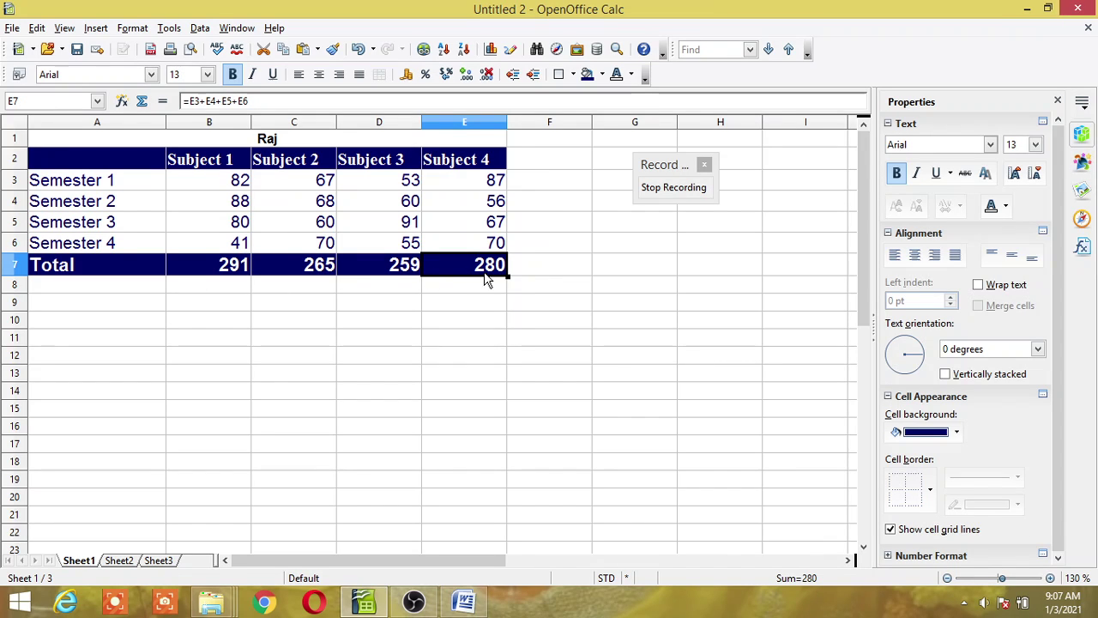
- Stop the macro recording and create a new library, Library1, in the Untitled 2 document for storing it
click(686, 187)
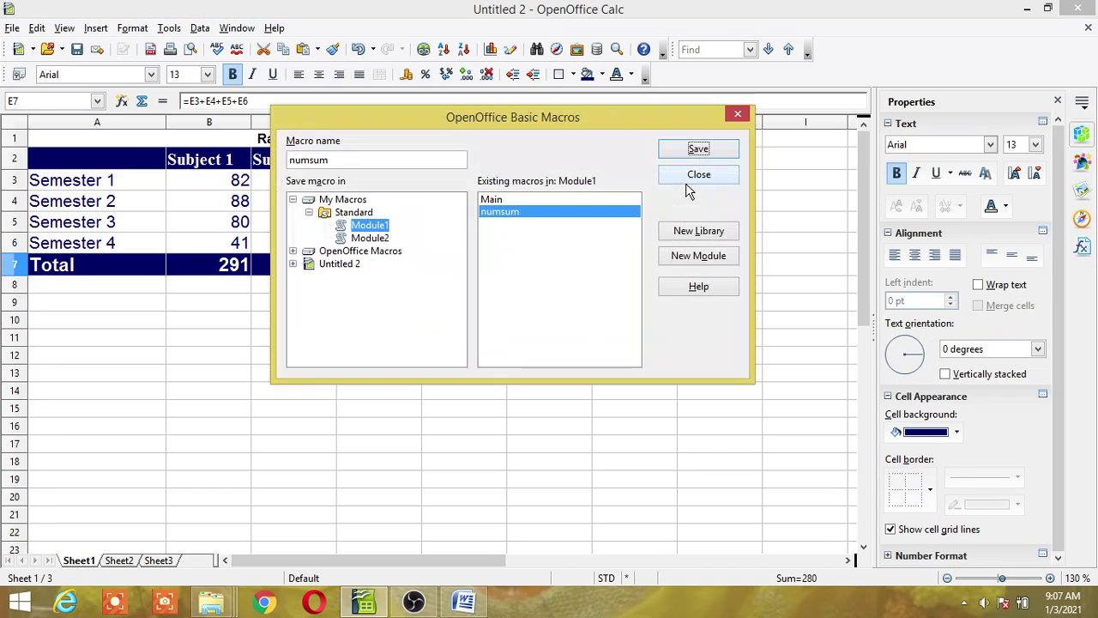
click(292, 200)
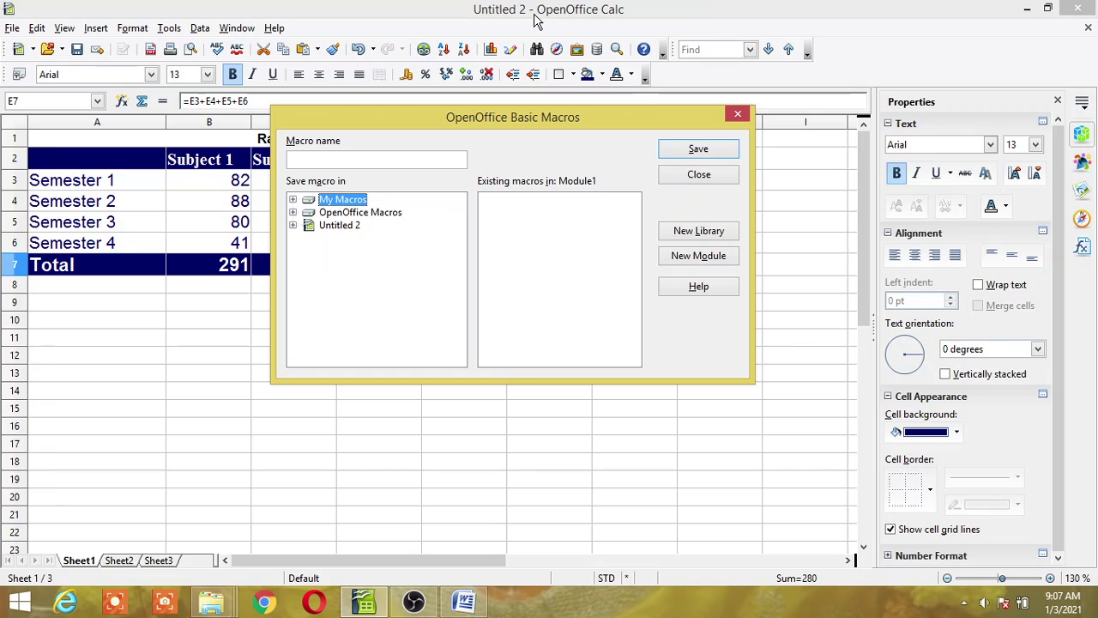
click(337, 228)
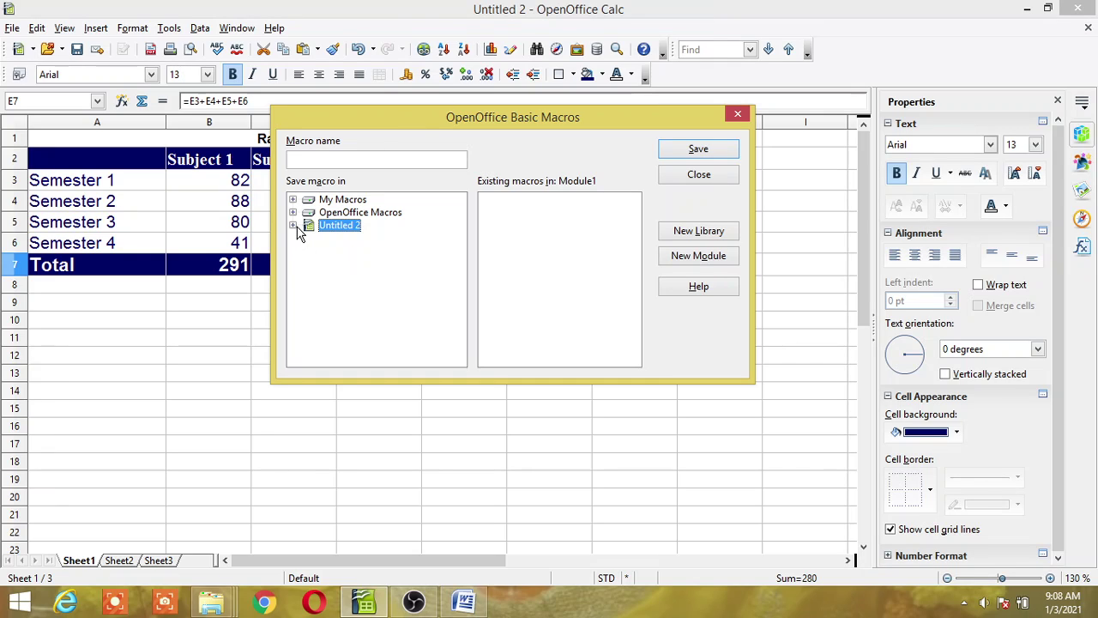
click(699, 234)
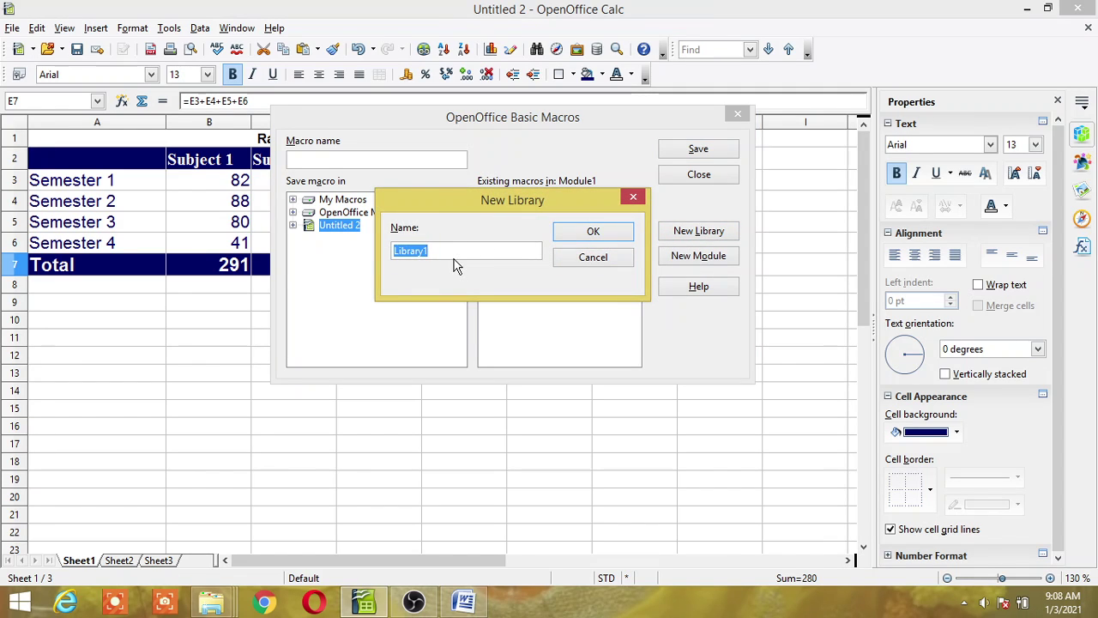
click(600, 237)
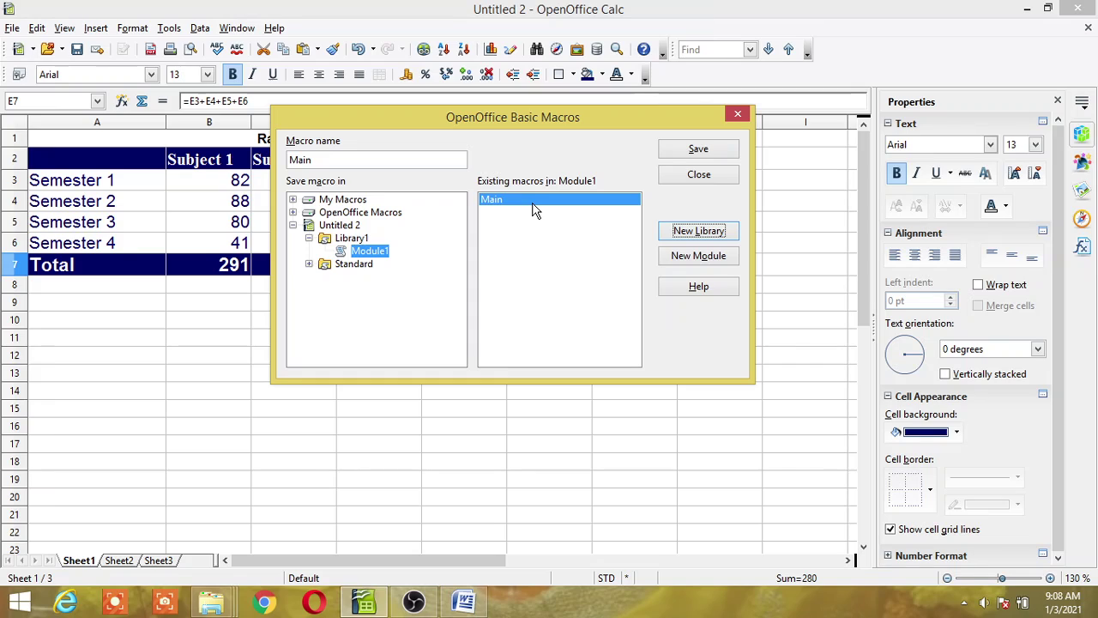
- Name the recorded macro result and save it in Module1 of Library1
double_click(334, 164)
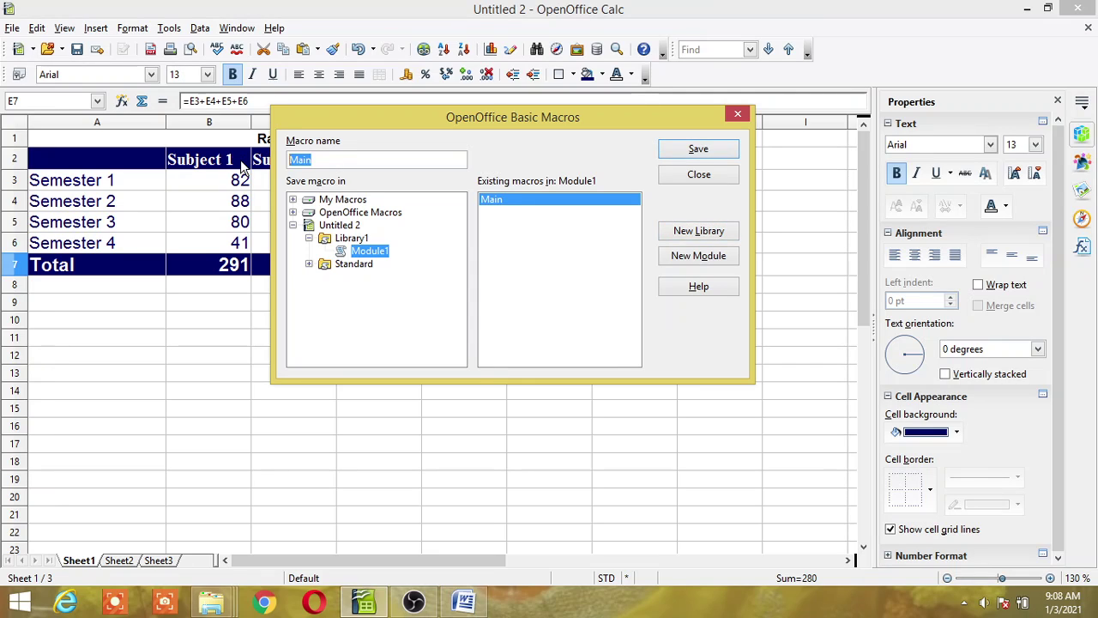
key(BackSpace)
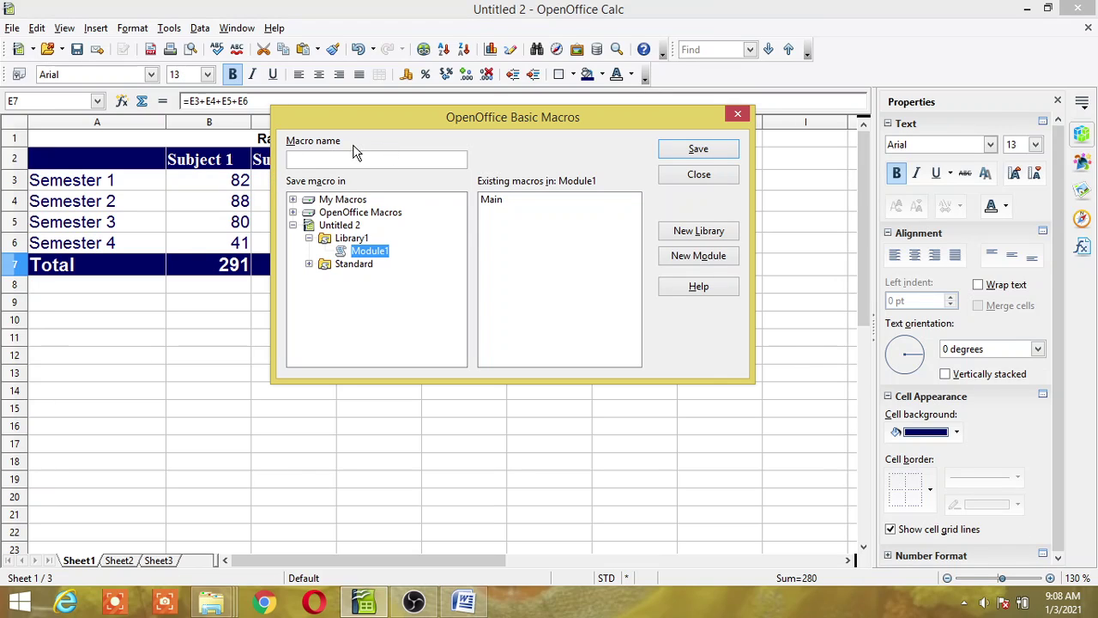
text(result)
click(698, 150)
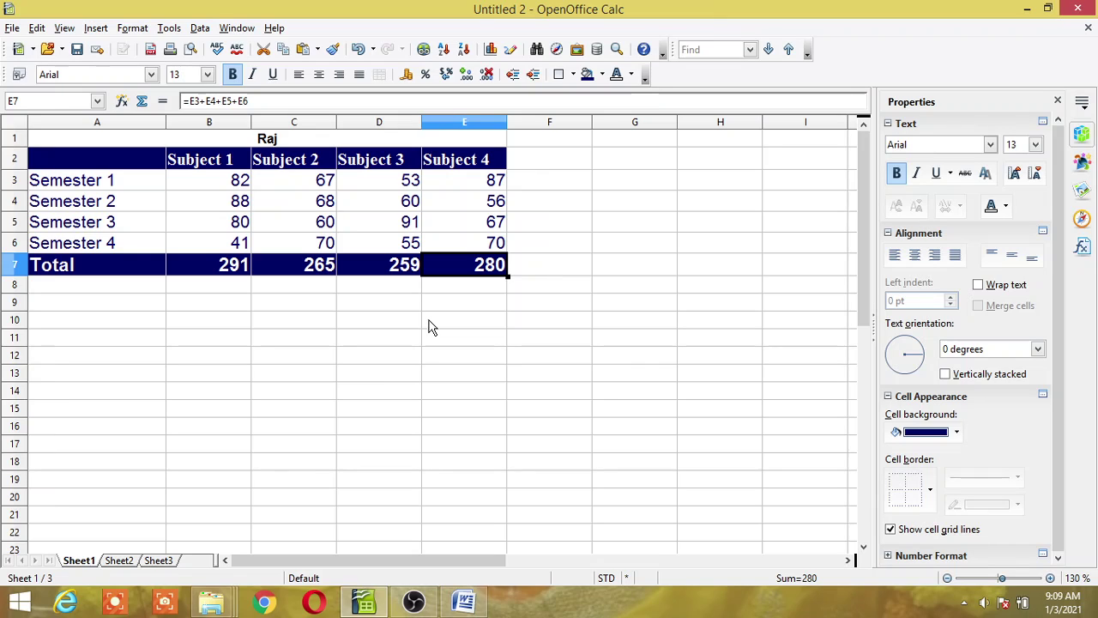
click(575, 320)
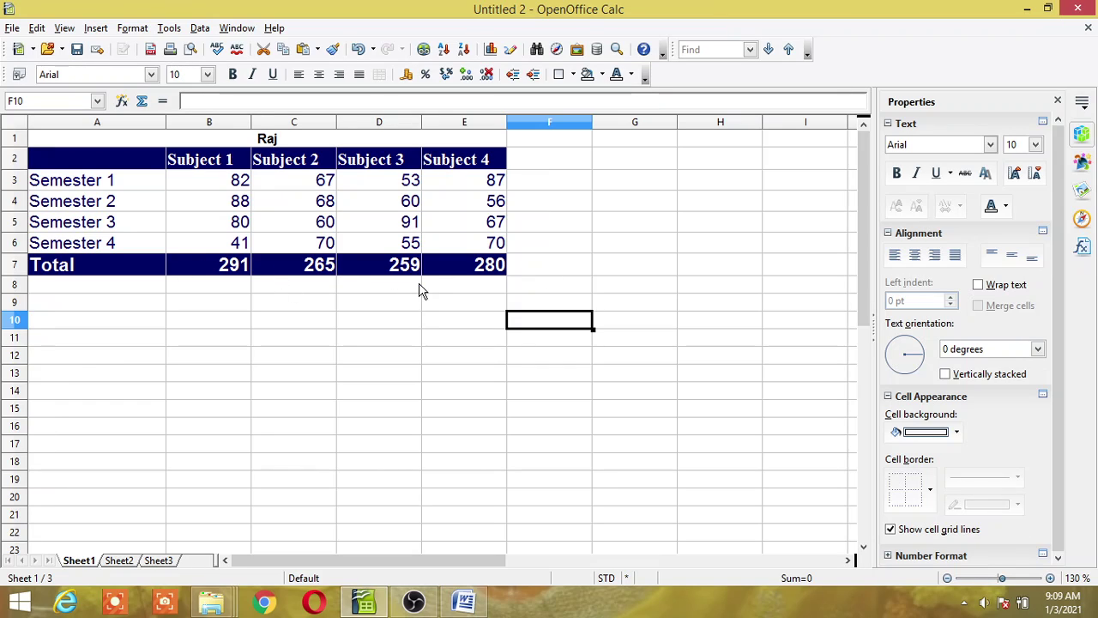
- Select the Subject 1 total in B7 and start recording another macro
click(236, 275)
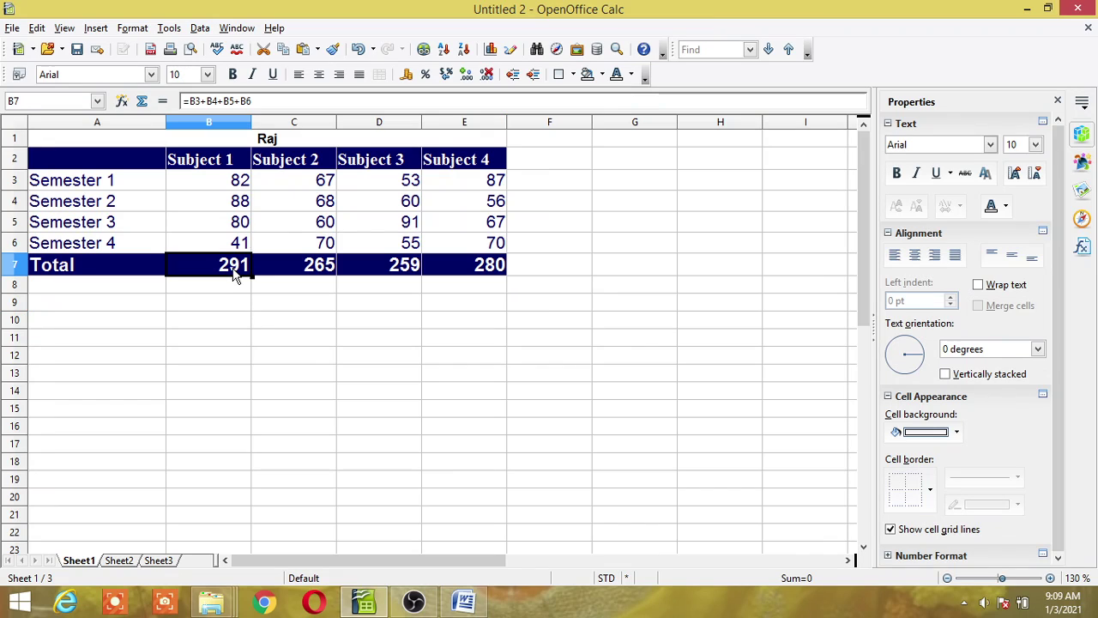
click(168, 27)
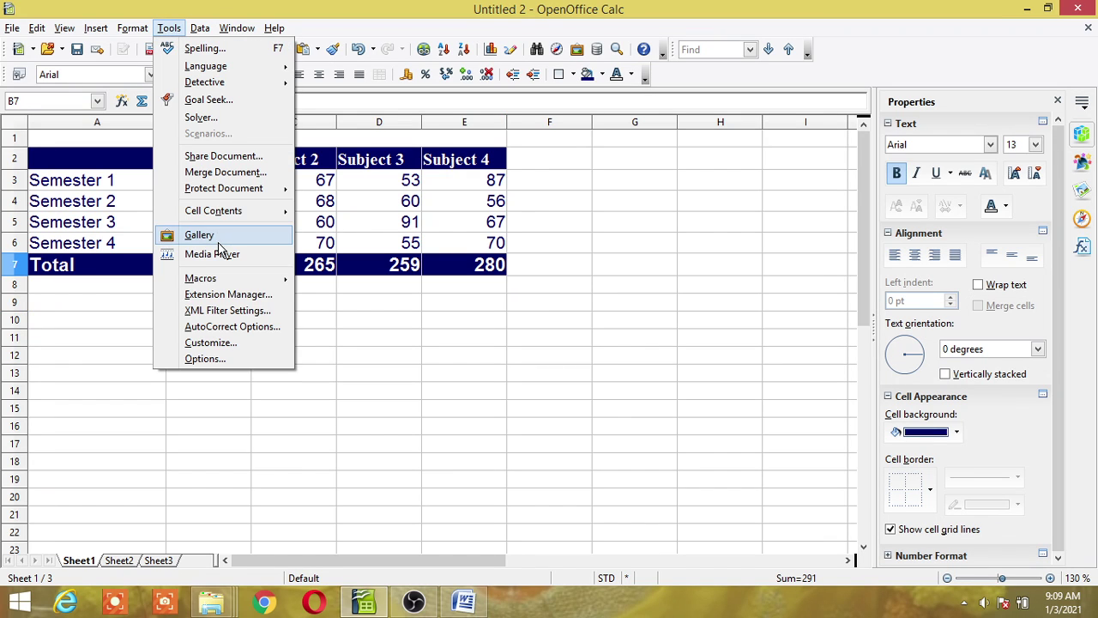
mouse_move(225, 282)
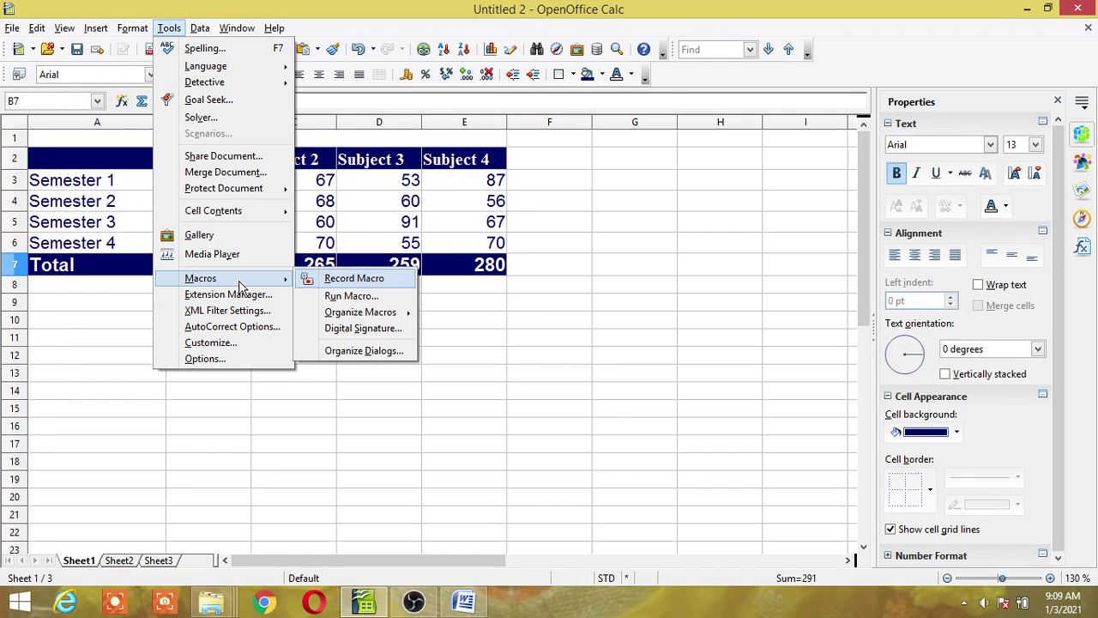
click(353, 279)
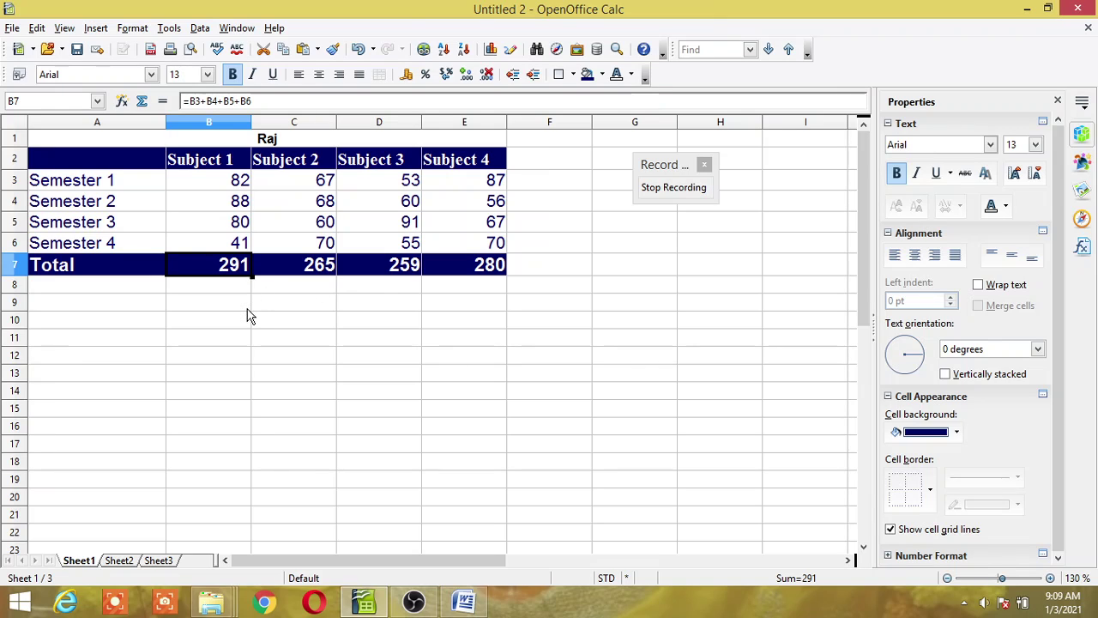
- Clear the totals of all four subjects in cells B7, C7, D7 and E7
key(BackSpace)
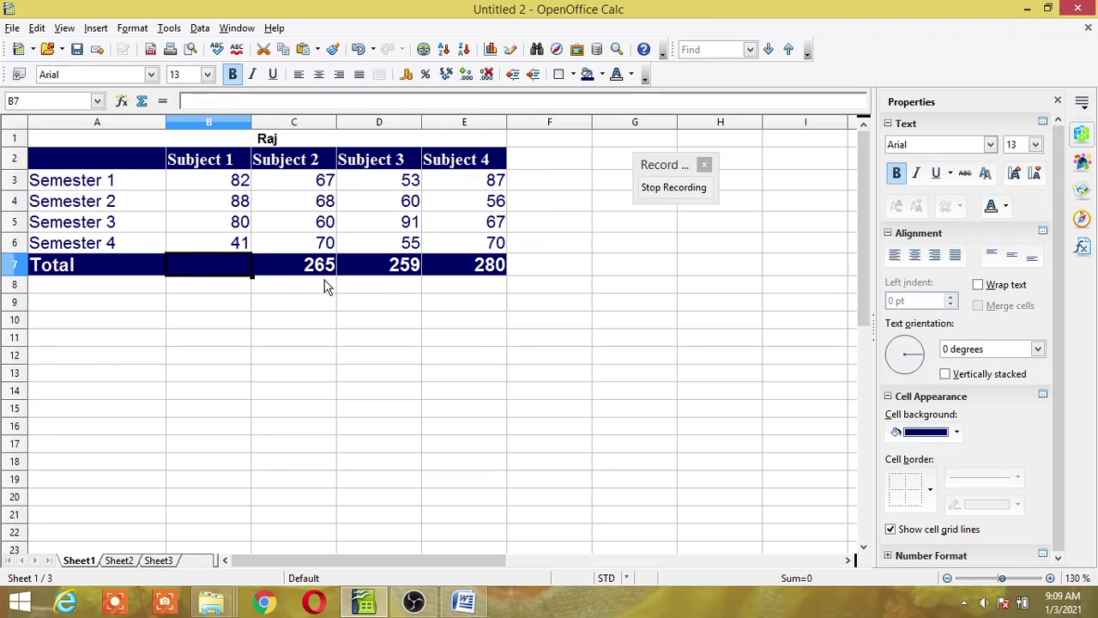
key(Right)
key(BackSpace)
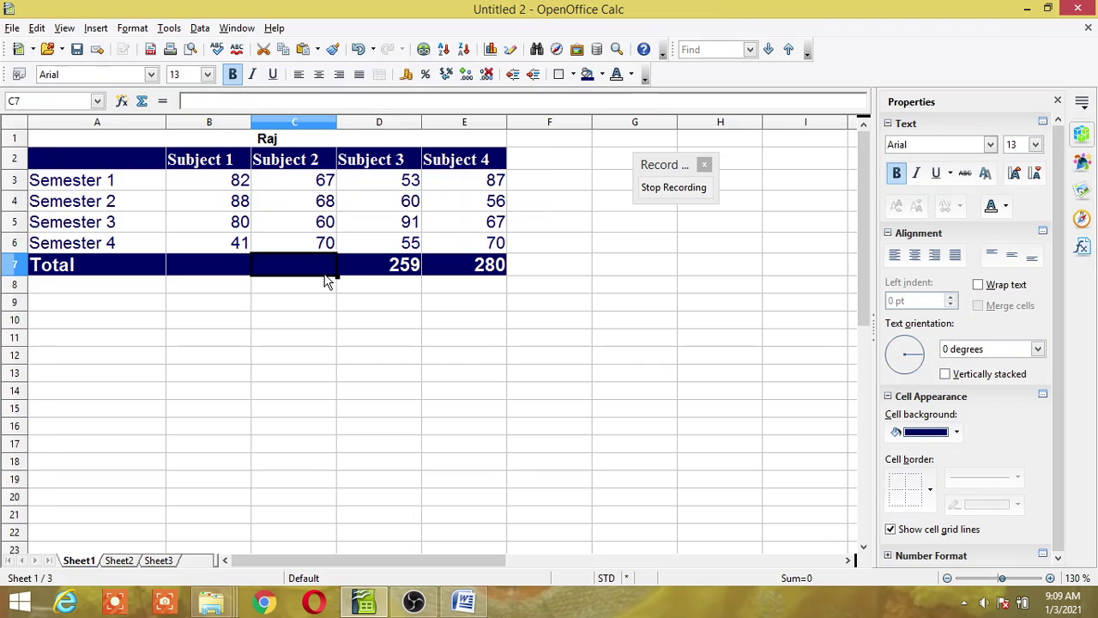
click(385, 268)
key(BackSpace)
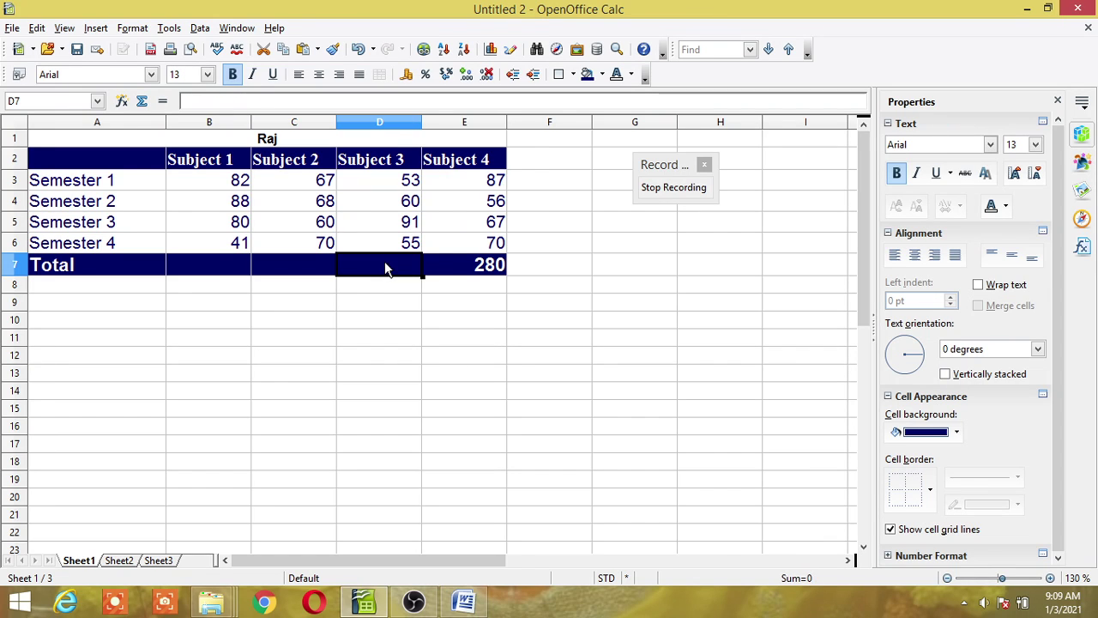
click(462, 266)
key(BackSpace)
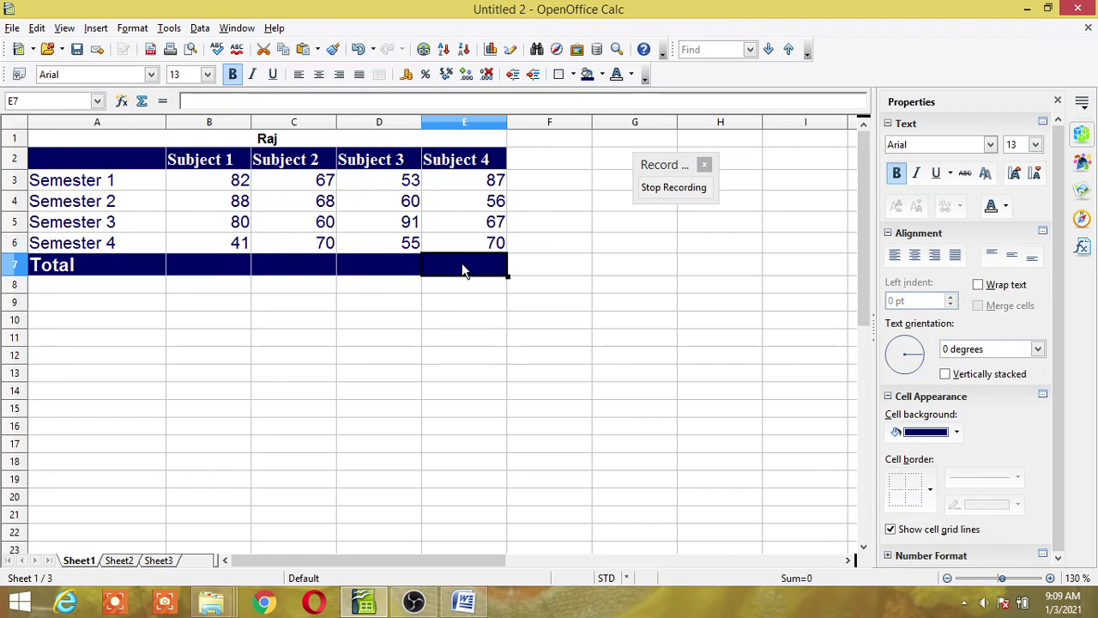
- Stop the recording and save the macro as reset in Module1 of Untitled 2's Library1
click(662, 189)
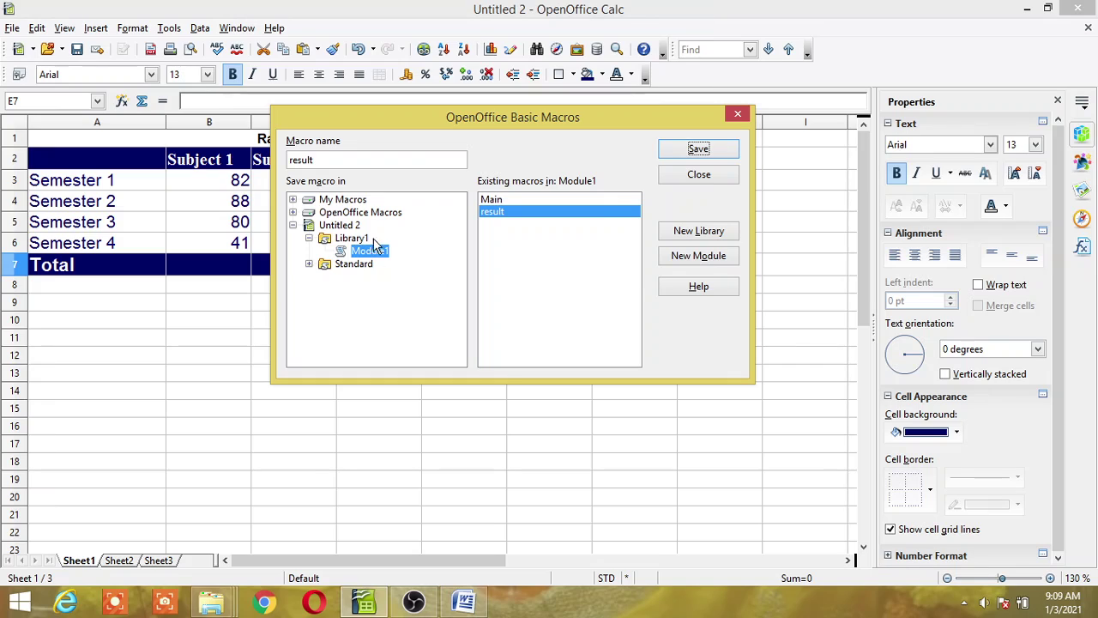
drag(318, 159, 266, 163)
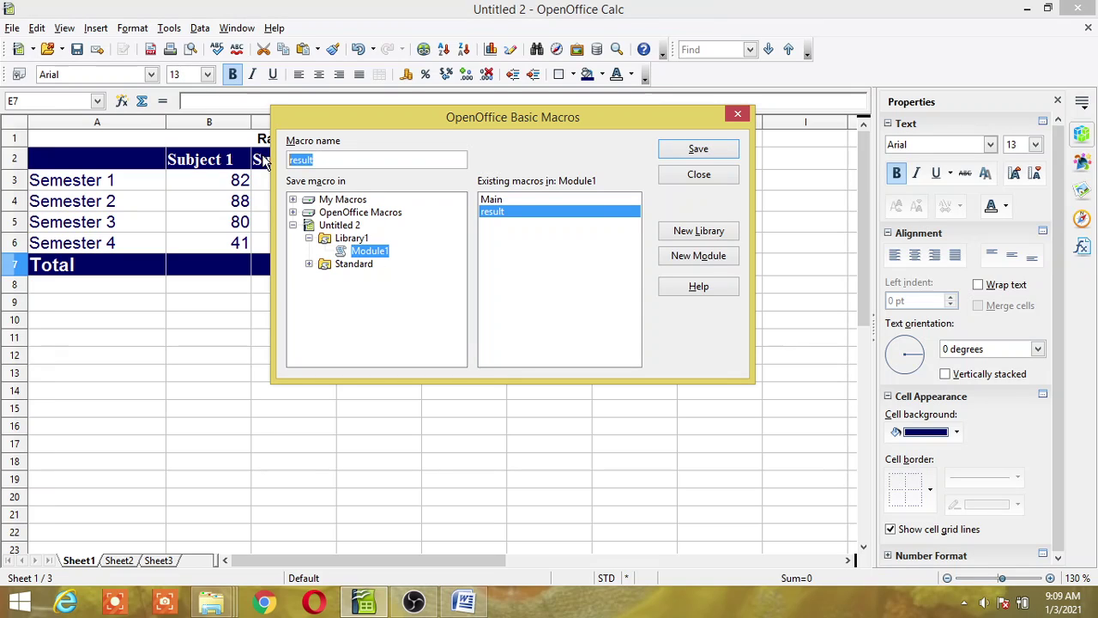
key(BackSpace)
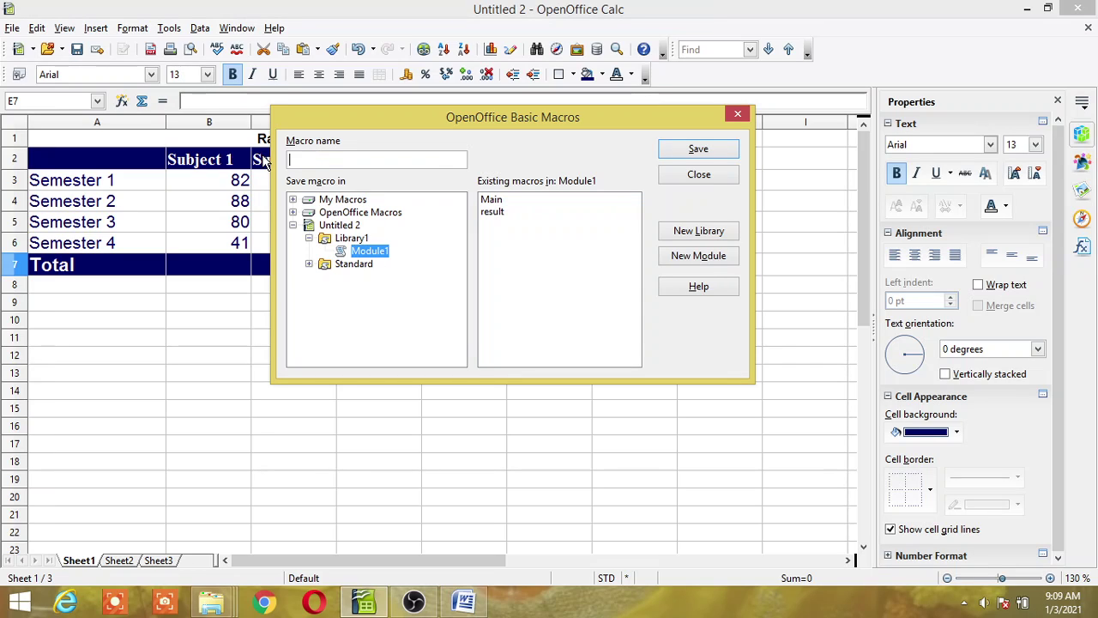
text(reset)
click(691, 152)
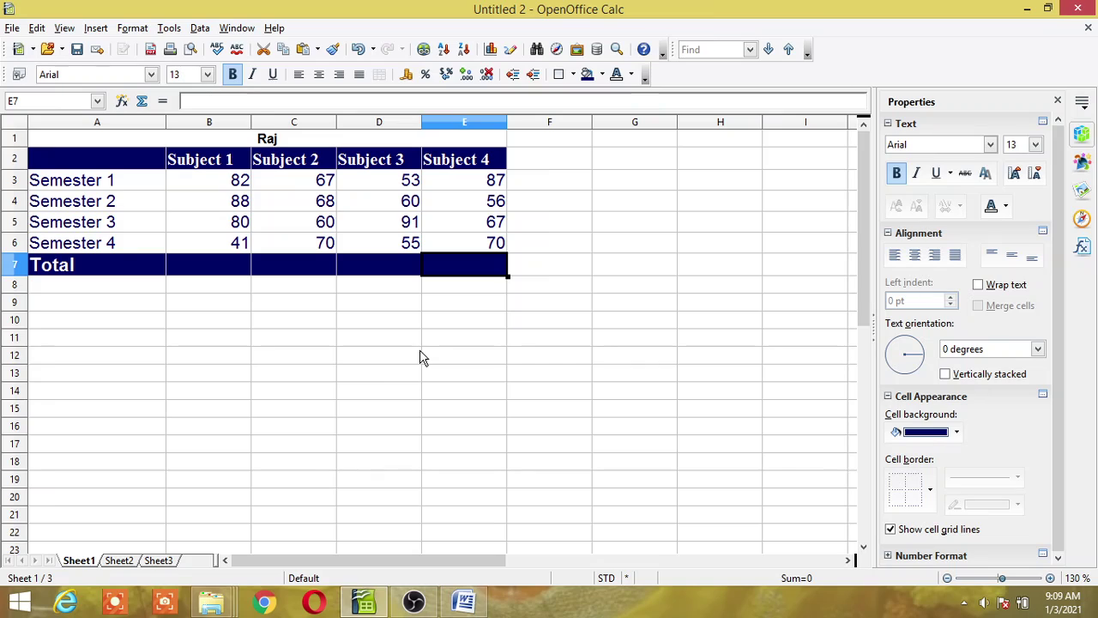
- Run the result macro from Module1 of Untitled 2's Library1, starting in Sheet1's cell B7, to calculate the subject totals
click(199, 268)
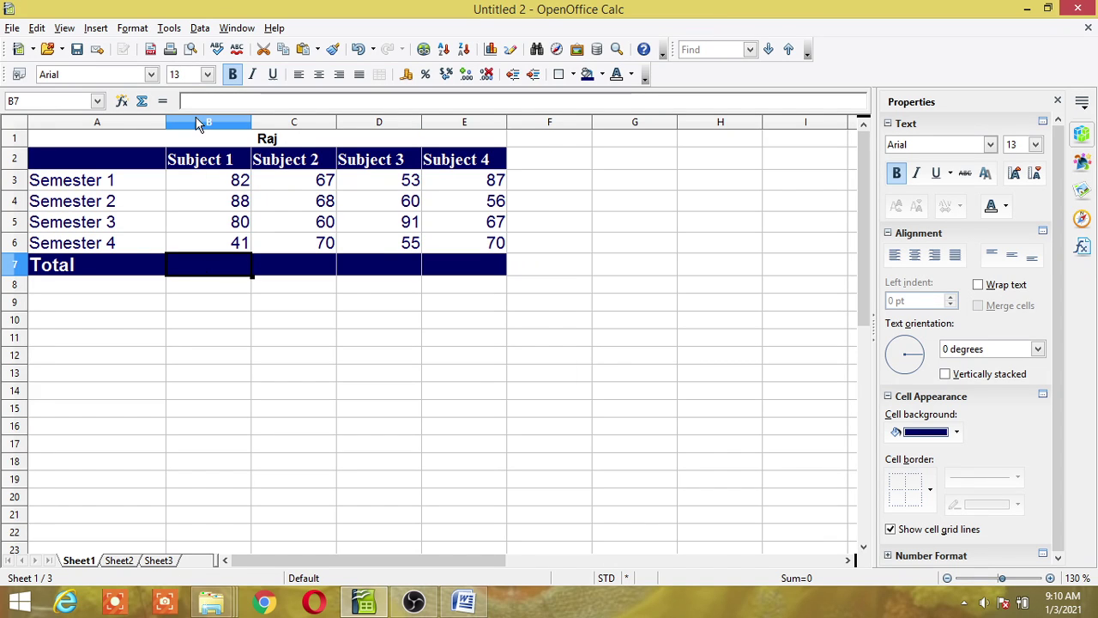
click(170, 28)
mouse_move(176, 276)
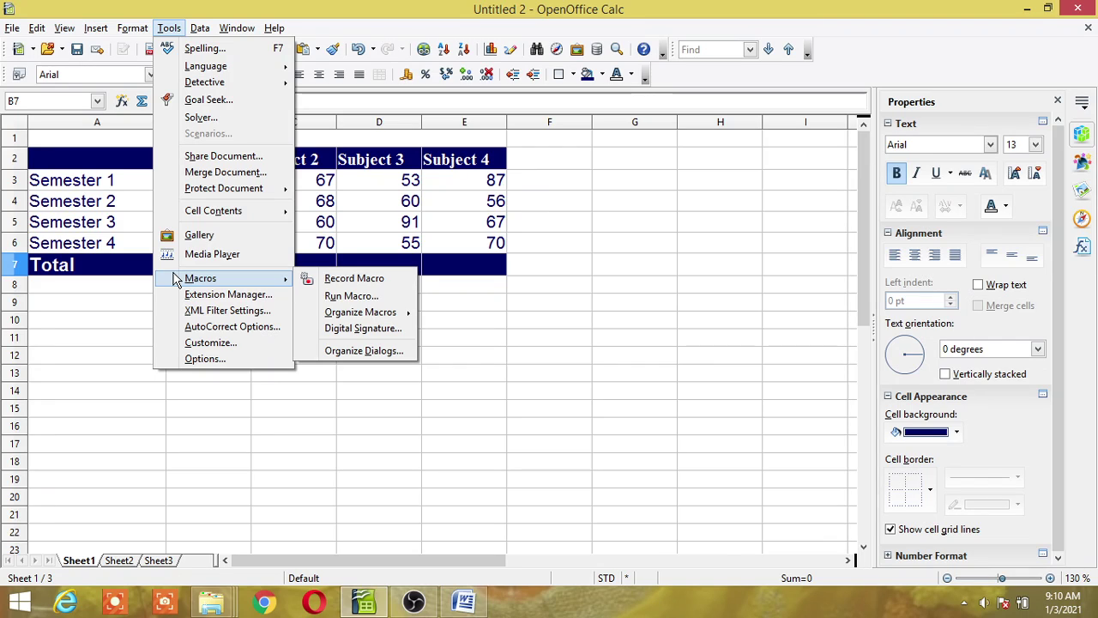
click(326, 298)
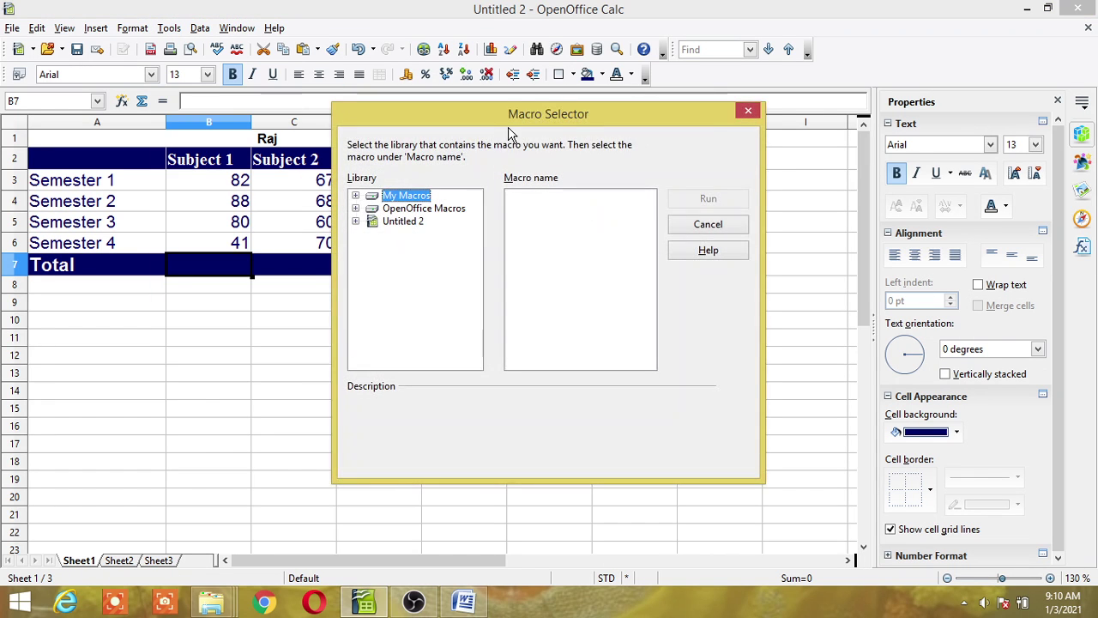
drag(534, 117, 627, 80)
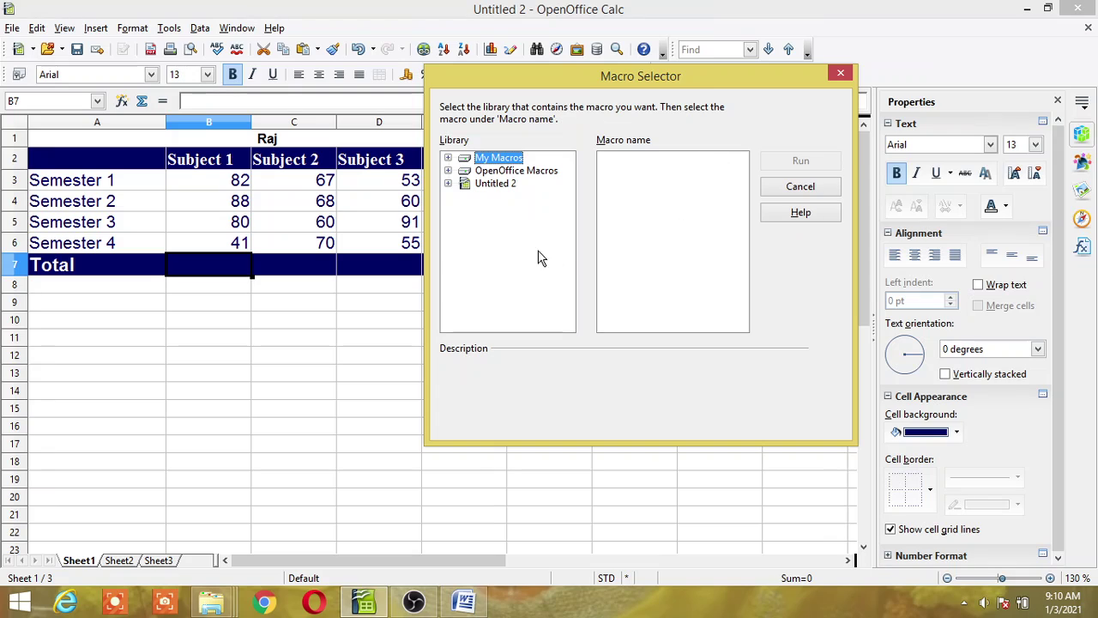
click(448, 184)
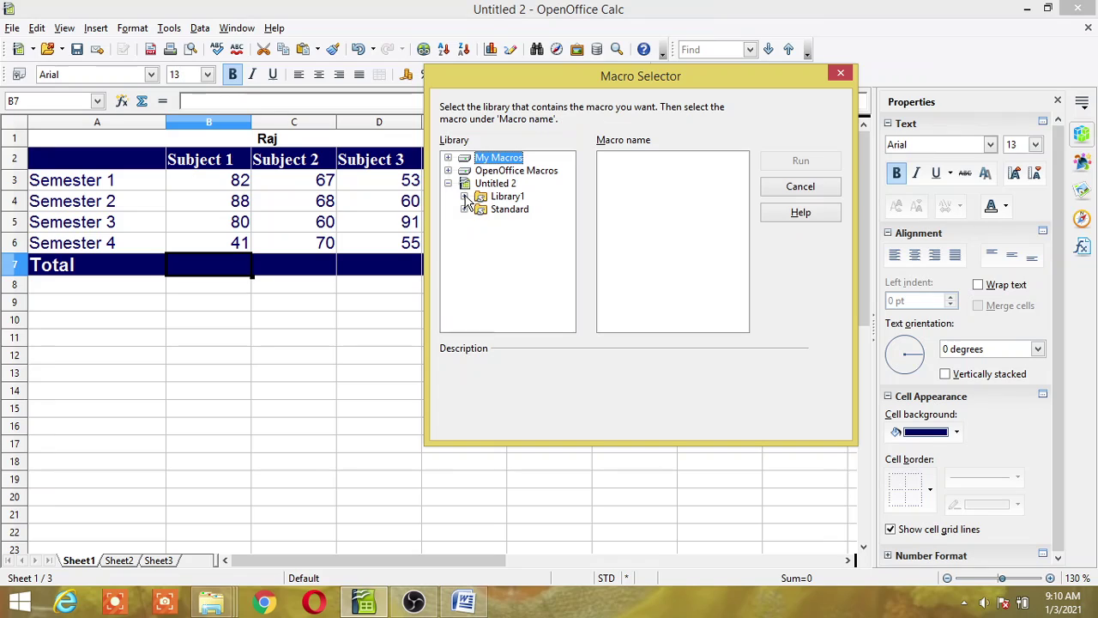
click(464, 196)
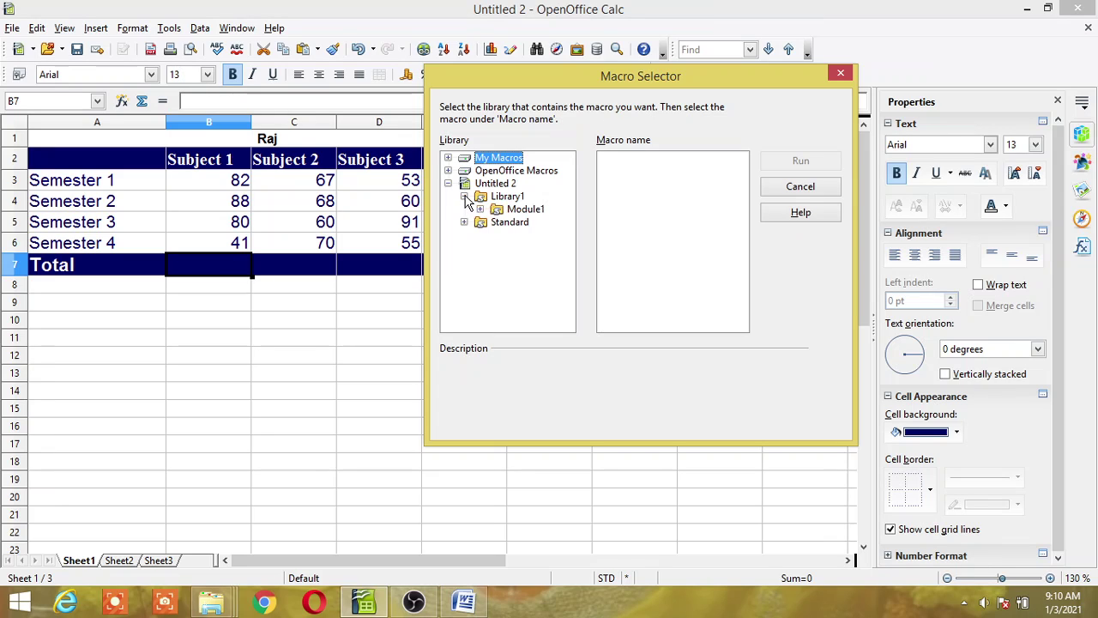
click(525, 214)
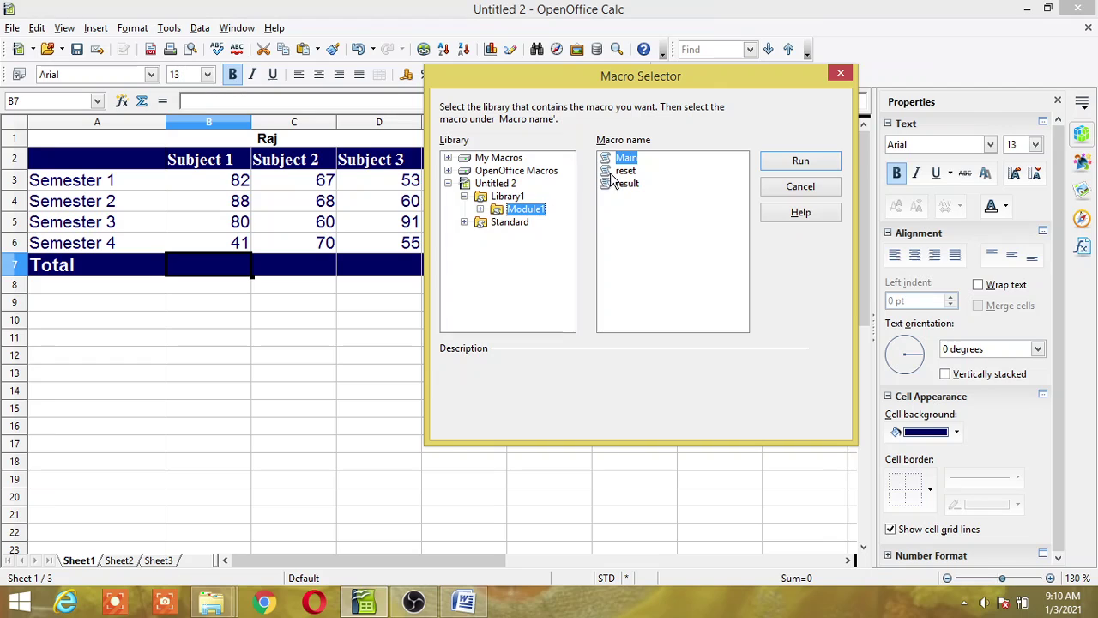
drag(624, 88, 741, 96)
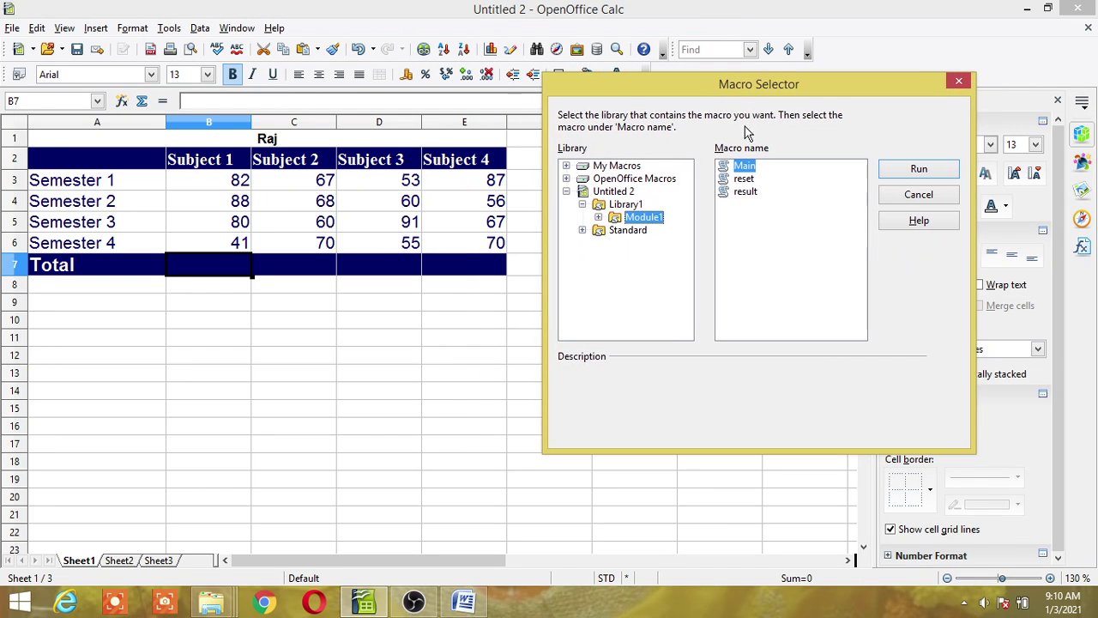
click(745, 192)
click(917, 169)
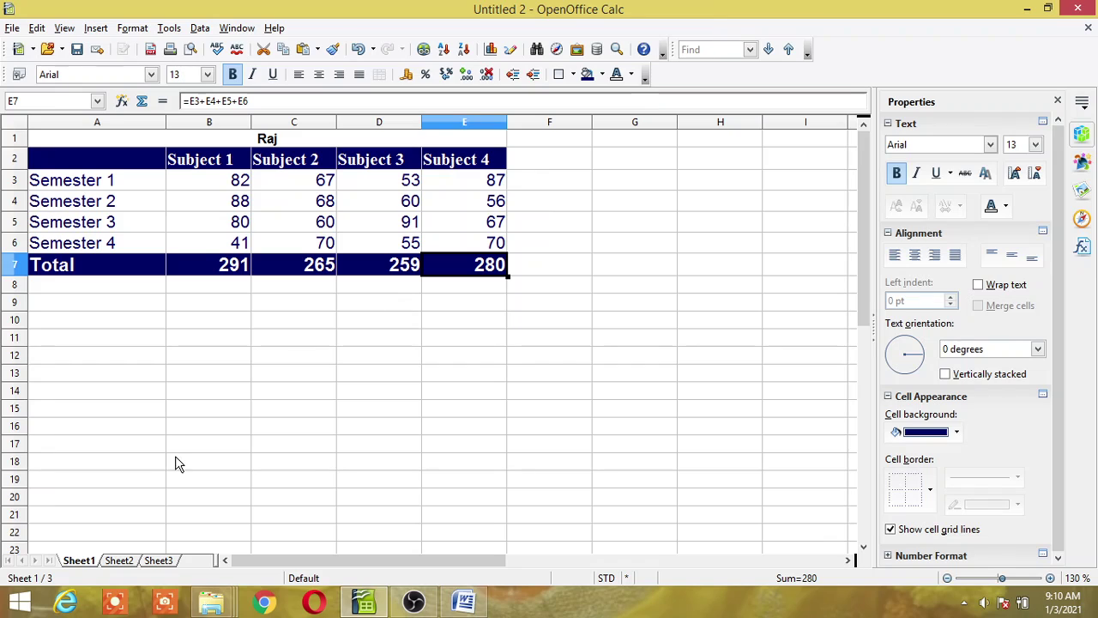
- Select the empty Subject 1 total in cell B7 on Sheet2
click(119, 561)
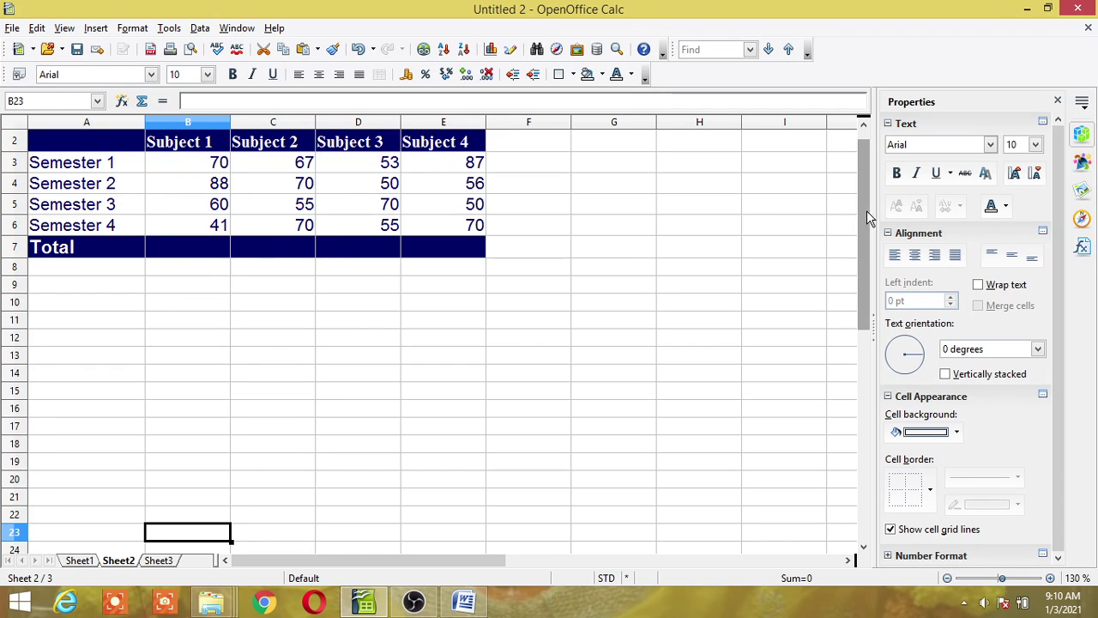
drag(867, 225, 864, 183)
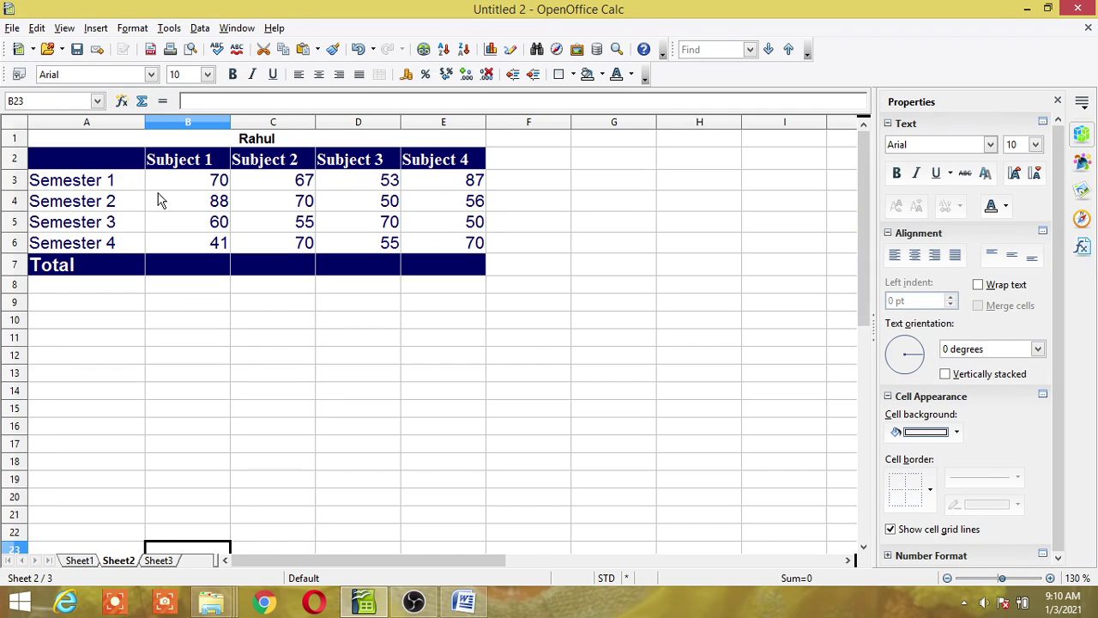
click(206, 188)
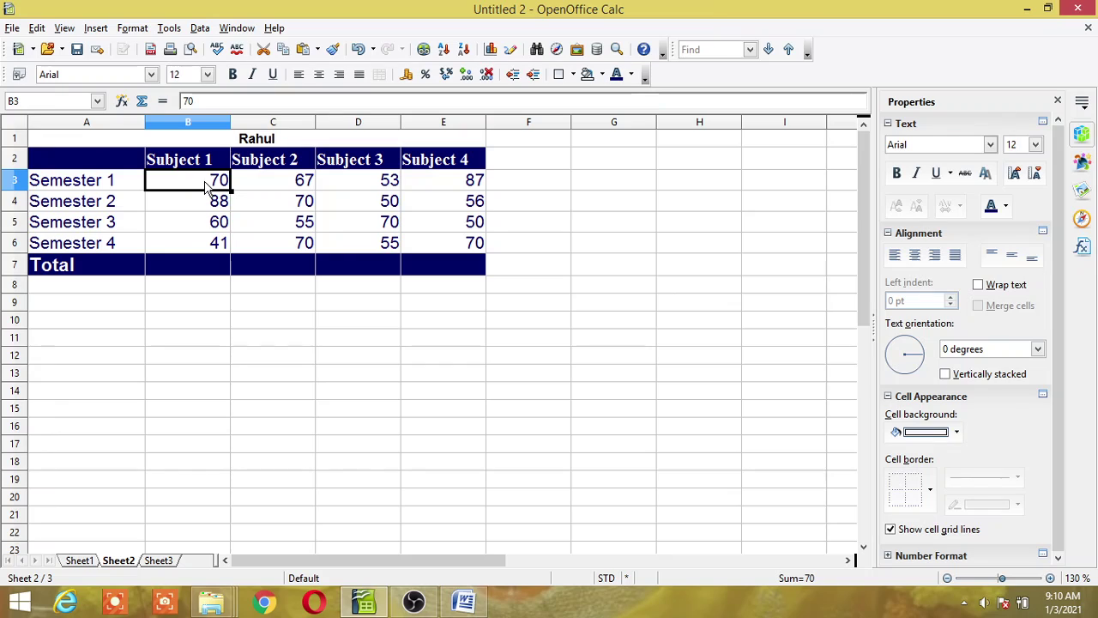
click(206, 269)
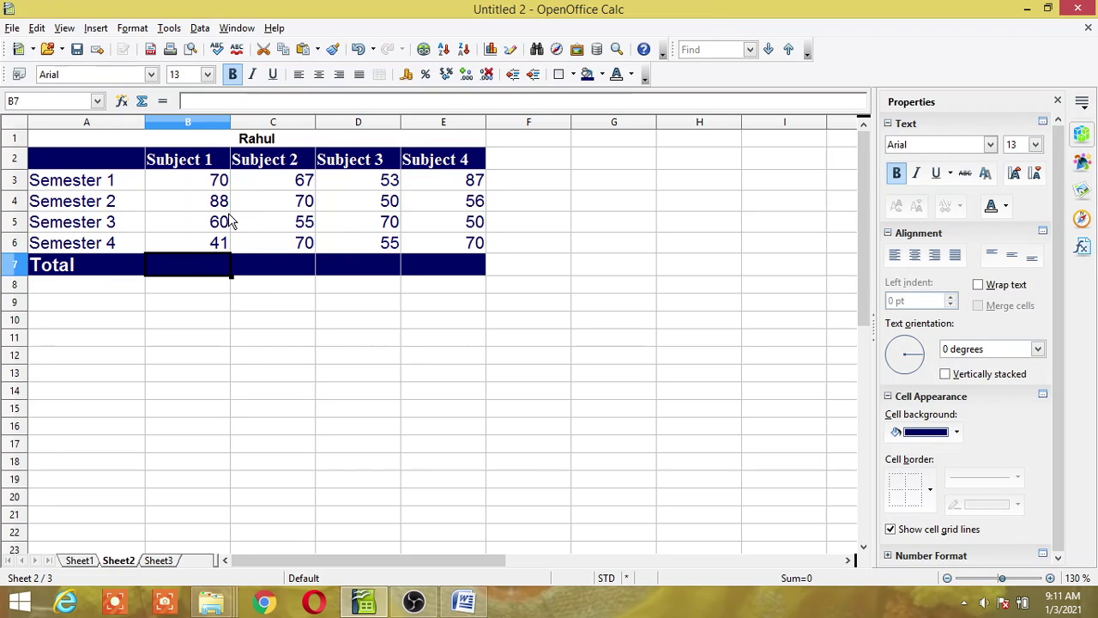
- Select the empty Subject 1 total in B7 on Sheet3 and compare it with the calculated B7 formula on Sheet1
click(166, 562)
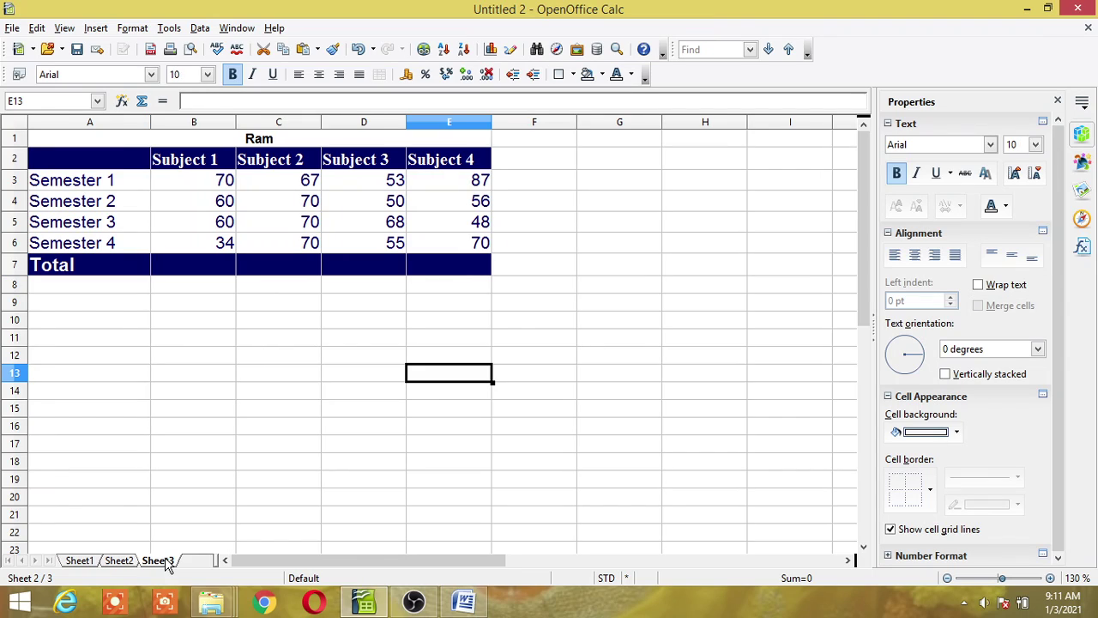
click(195, 273)
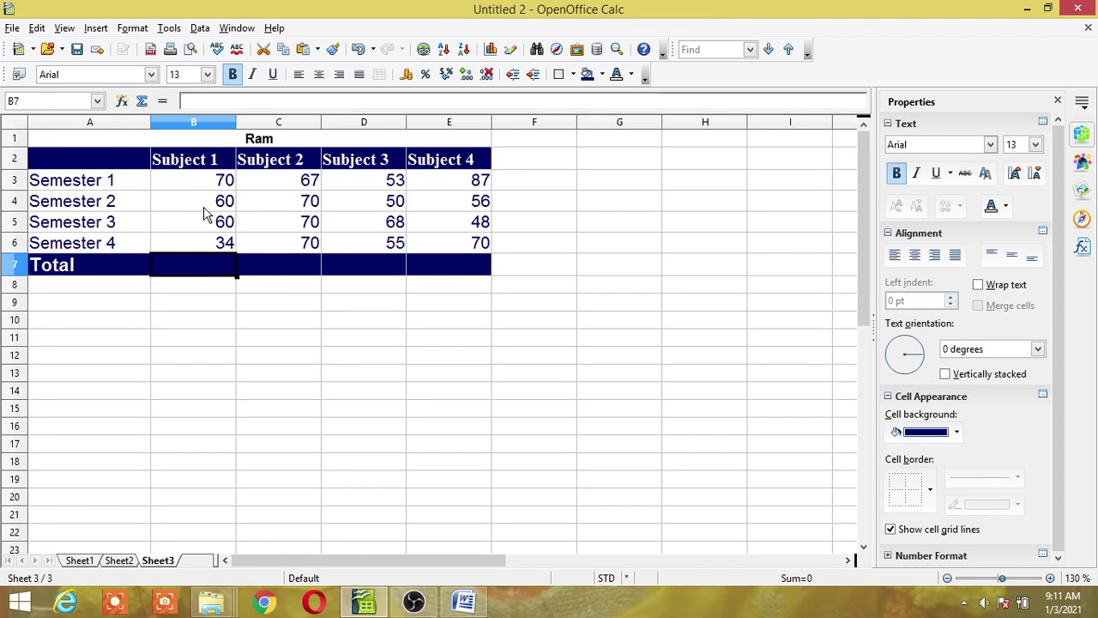
click(128, 560)
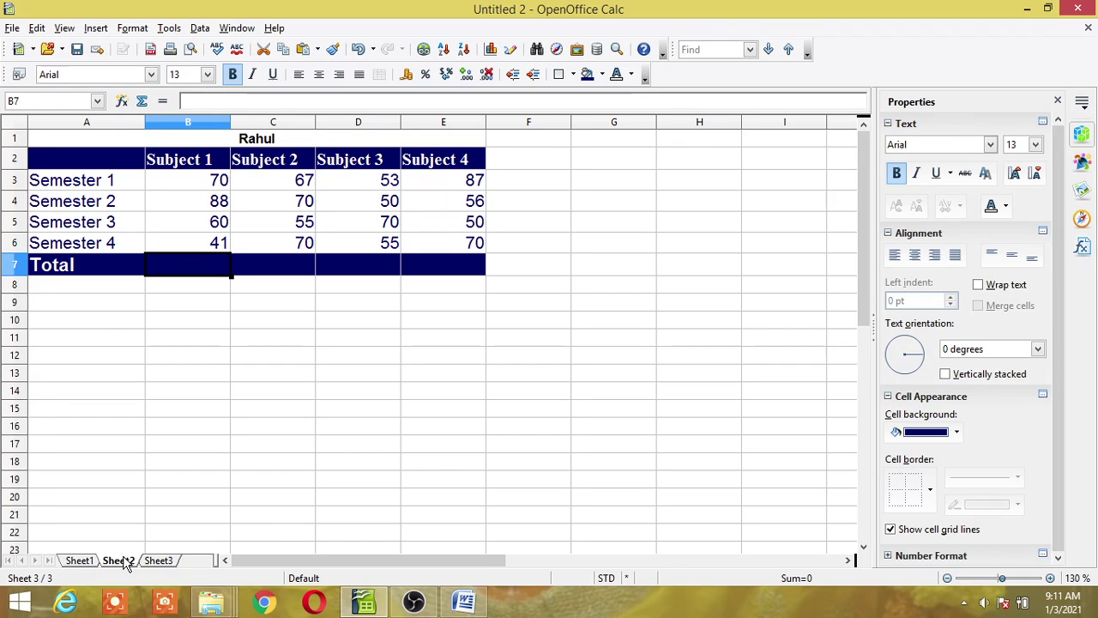
click(75, 562)
click(233, 269)
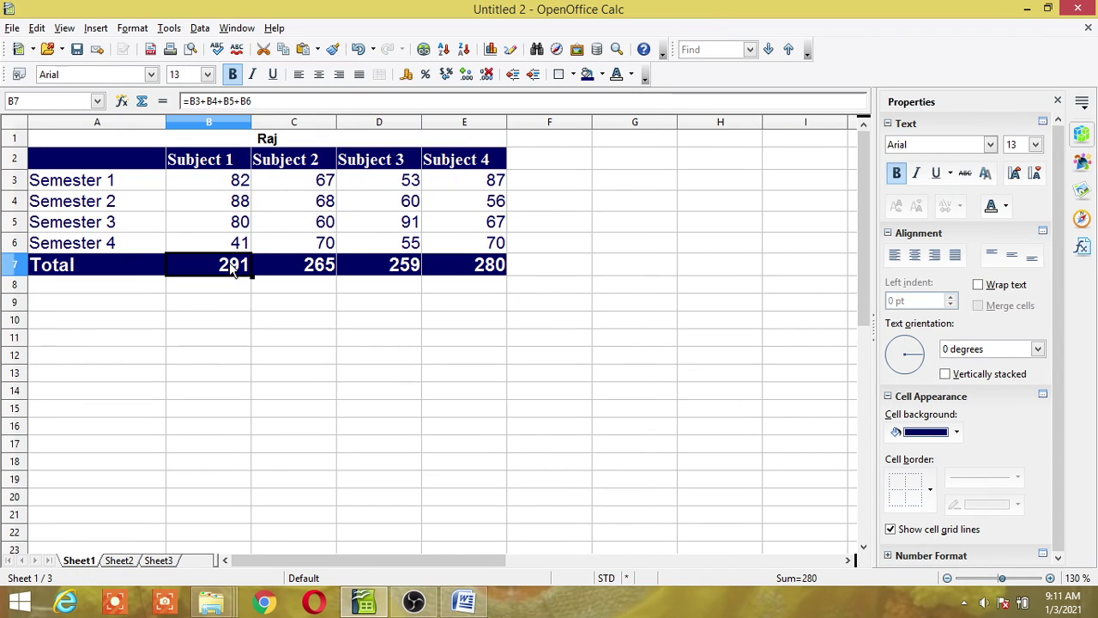
- Run the result macro from Module1 of Untitled 2's Library1 on Sheet2 to calculate its four subject totals
click(120, 562)
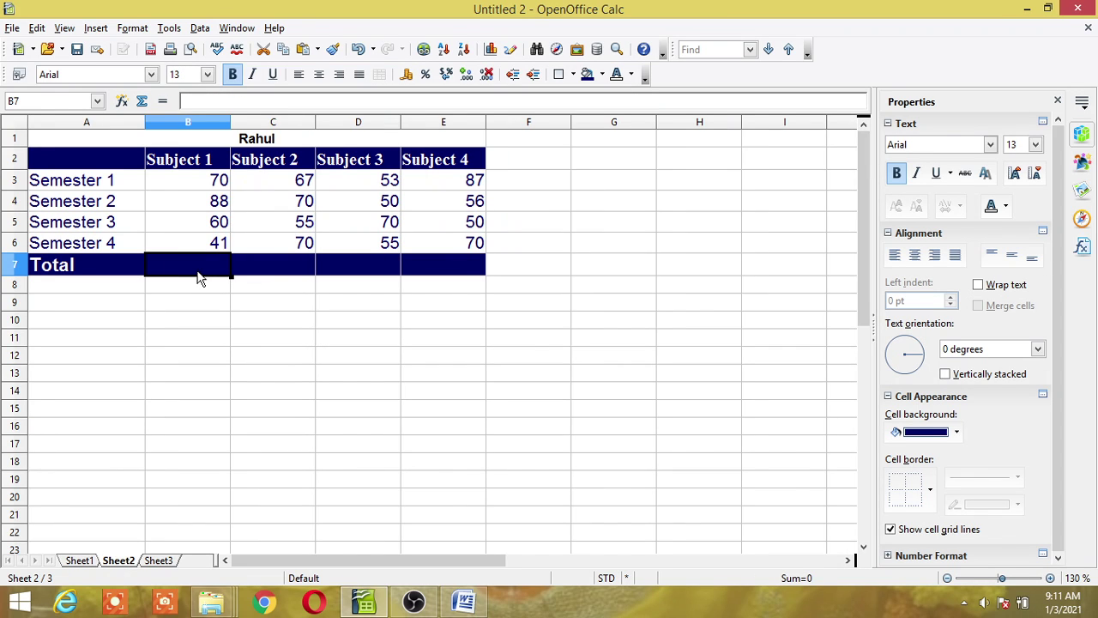
click(170, 30)
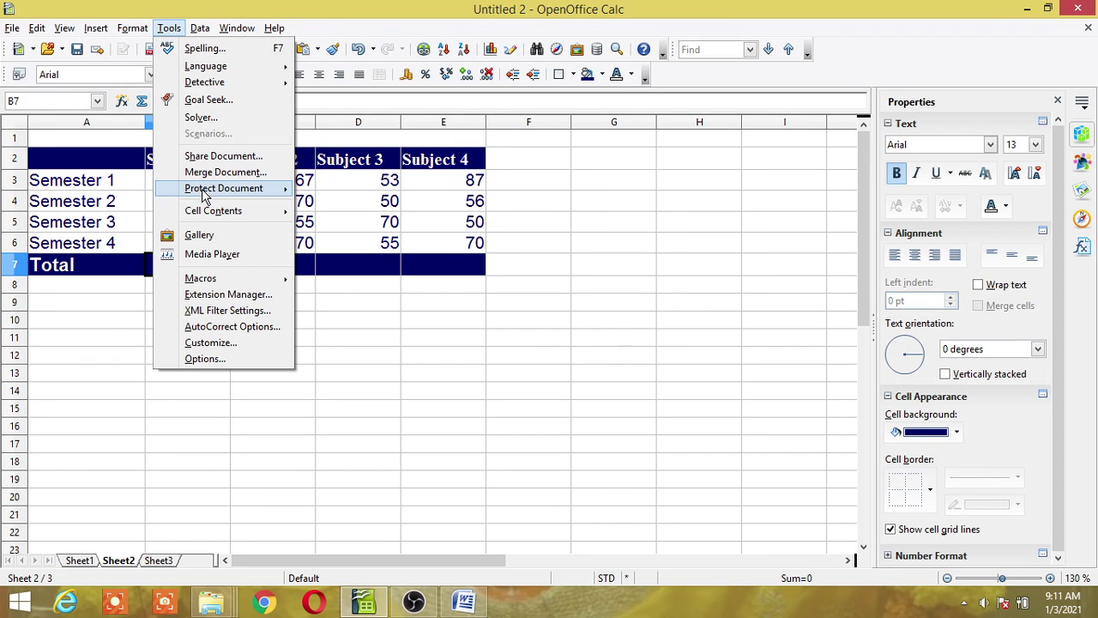
mouse_move(220, 279)
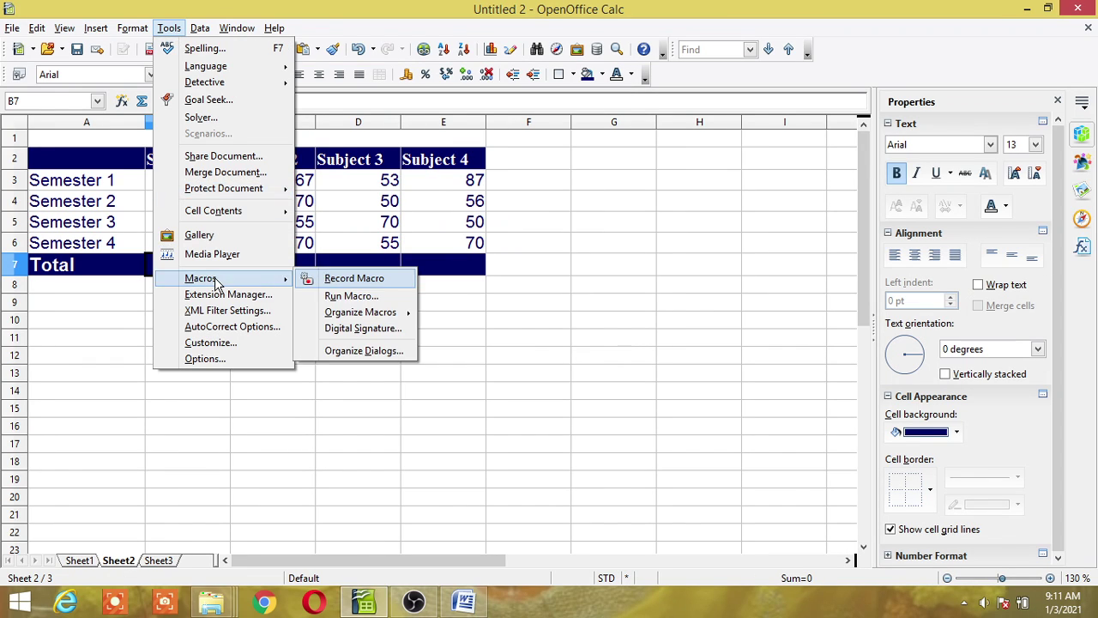
click(348, 295)
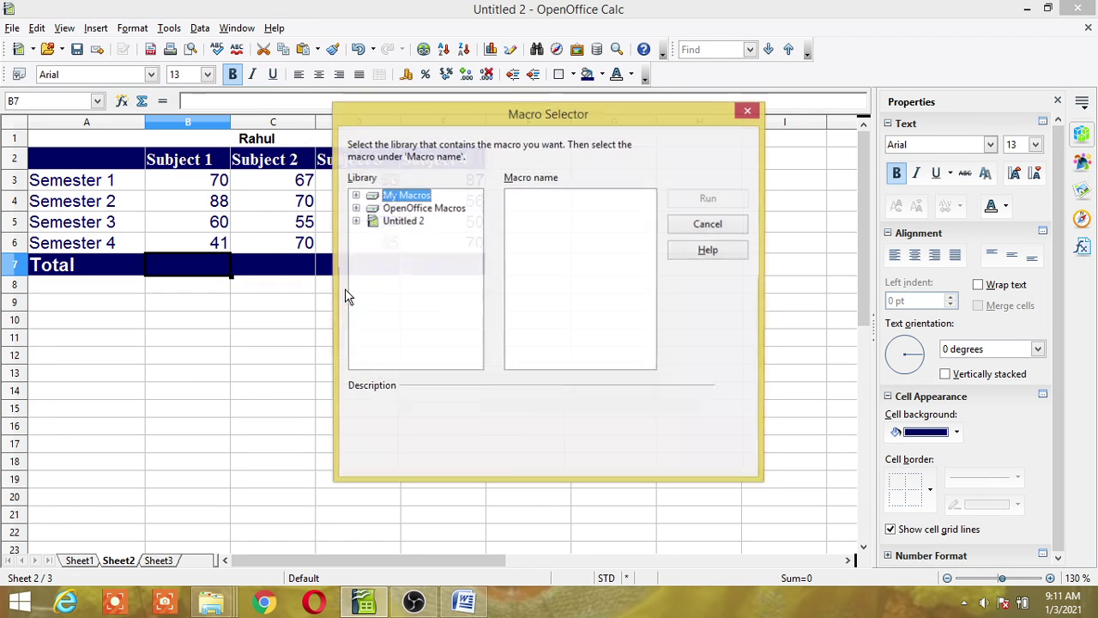
click(403, 222)
double_click(403, 222)
click(405, 235)
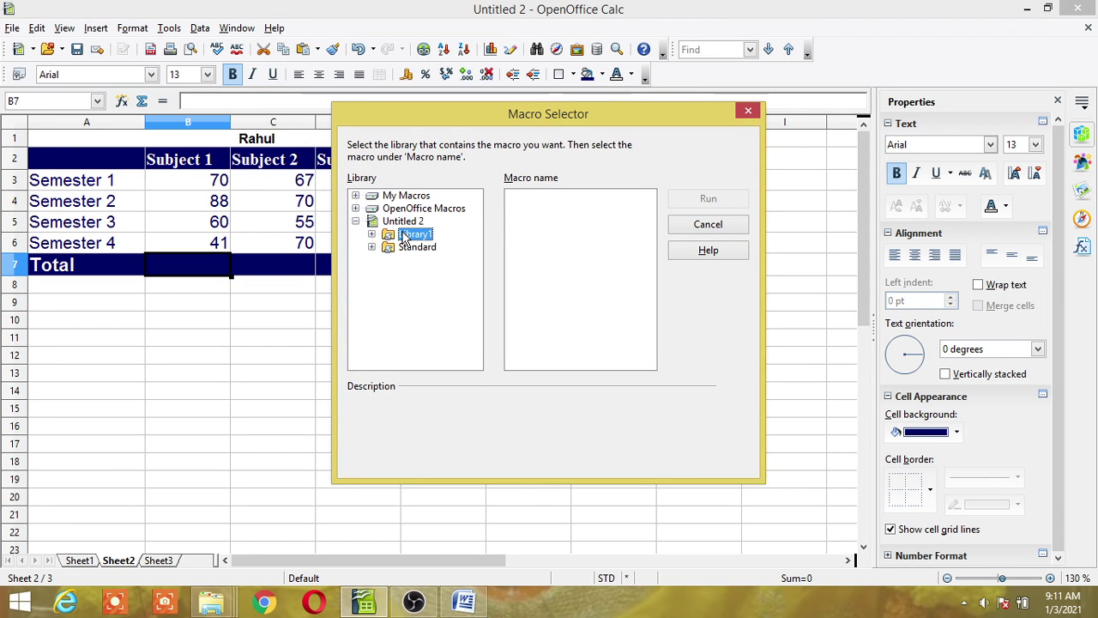
double_click(405, 235)
click(421, 247)
click(535, 223)
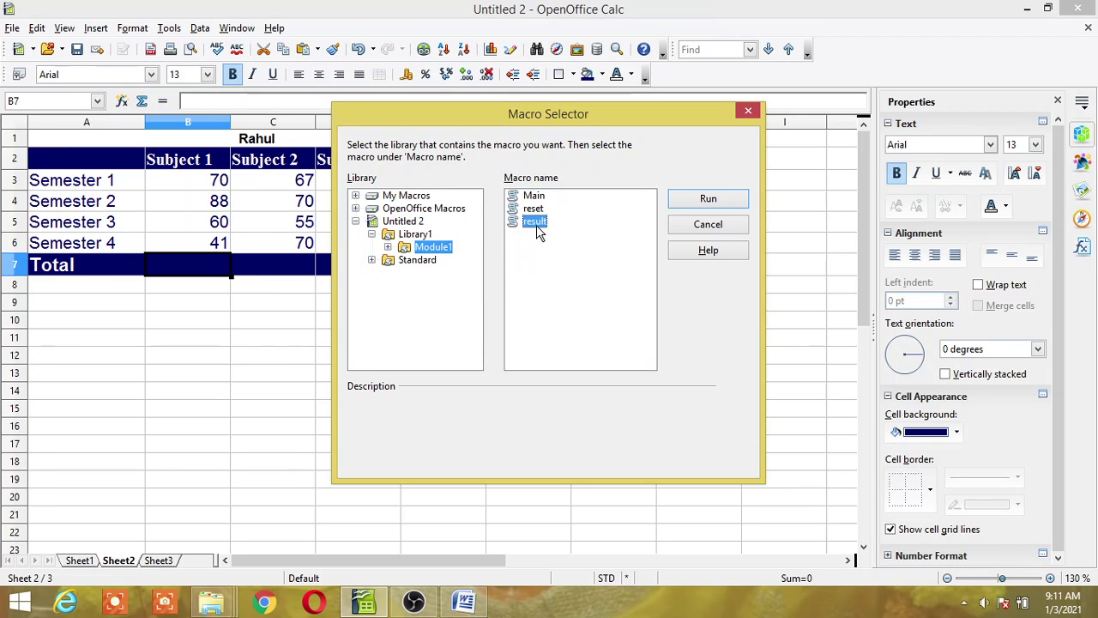
click(703, 201)
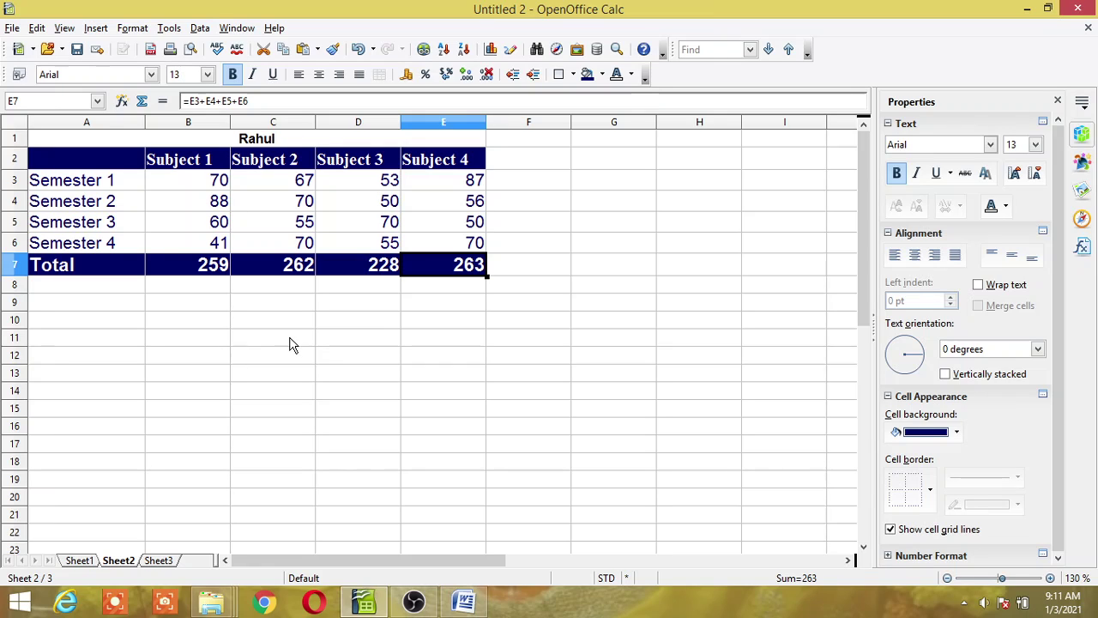
key(F8)
key(F8)
- Switch to Sheet3 and show the Form Controls toolbar
click(158, 561)
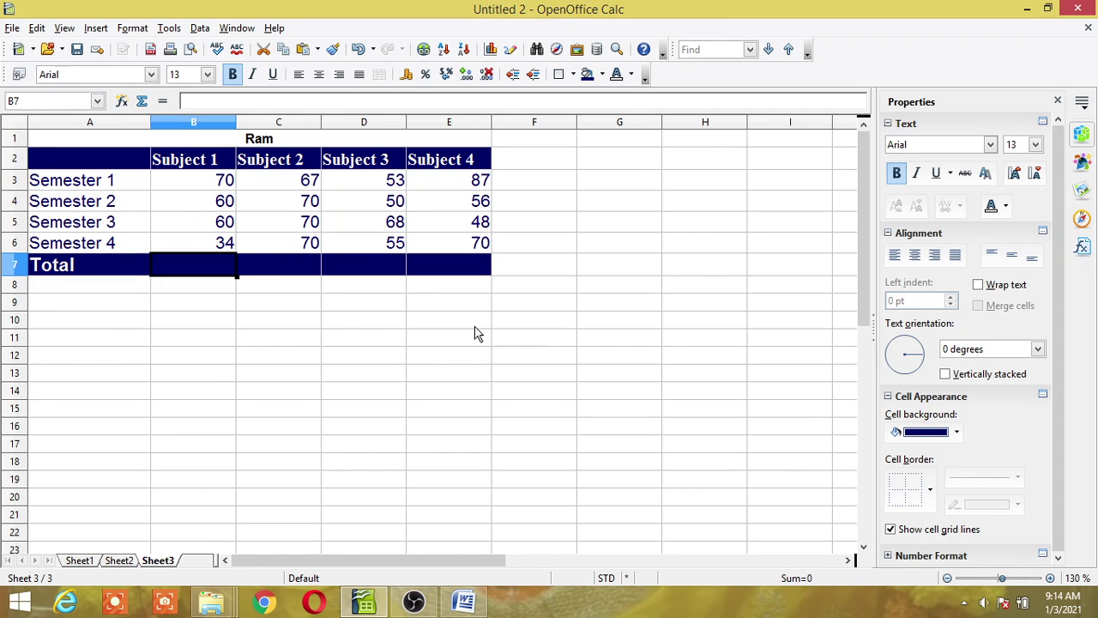
key(F8)
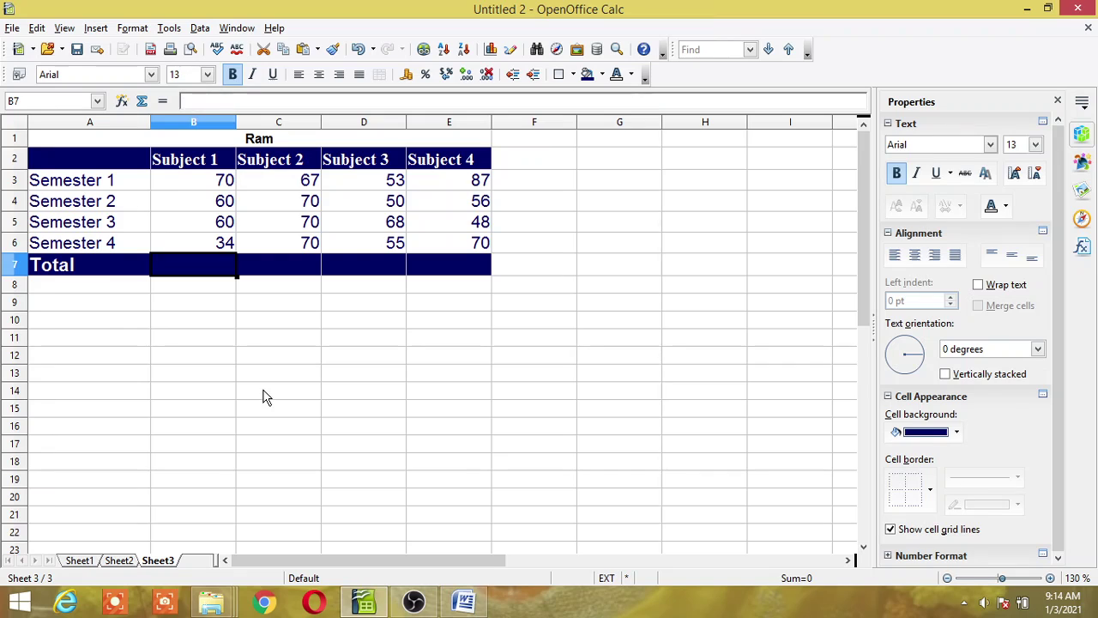
click(65, 28)
mouse_move(110, 86)
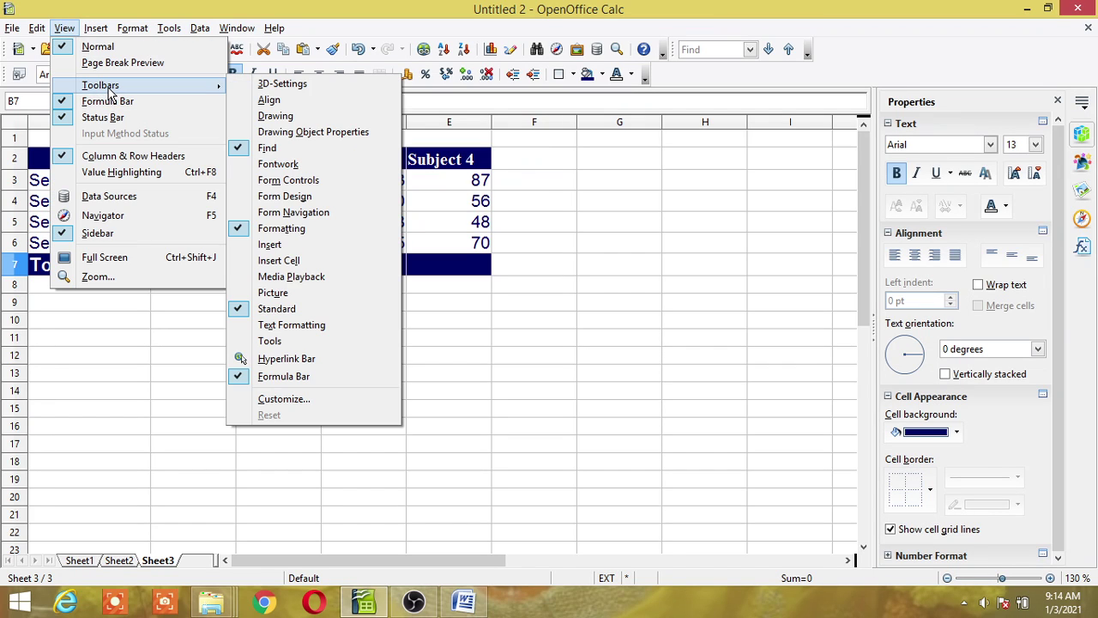
click(286, 182)
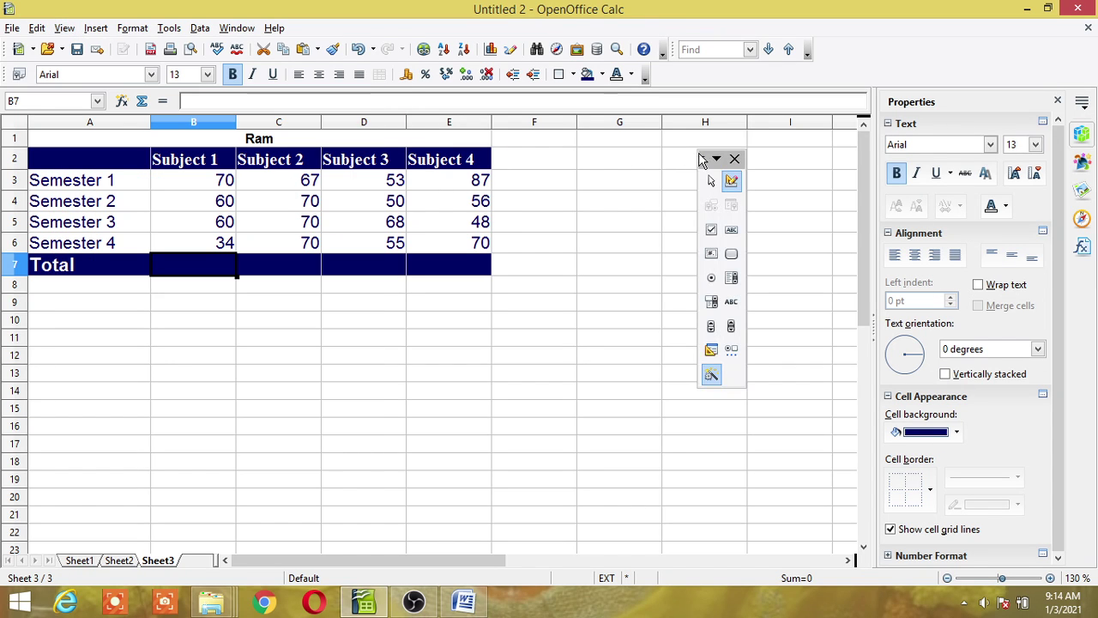
- With design mode on, draw a push button about 1.14 by 0.43 inches beside the marks table on Sheet3
click(729, 182)
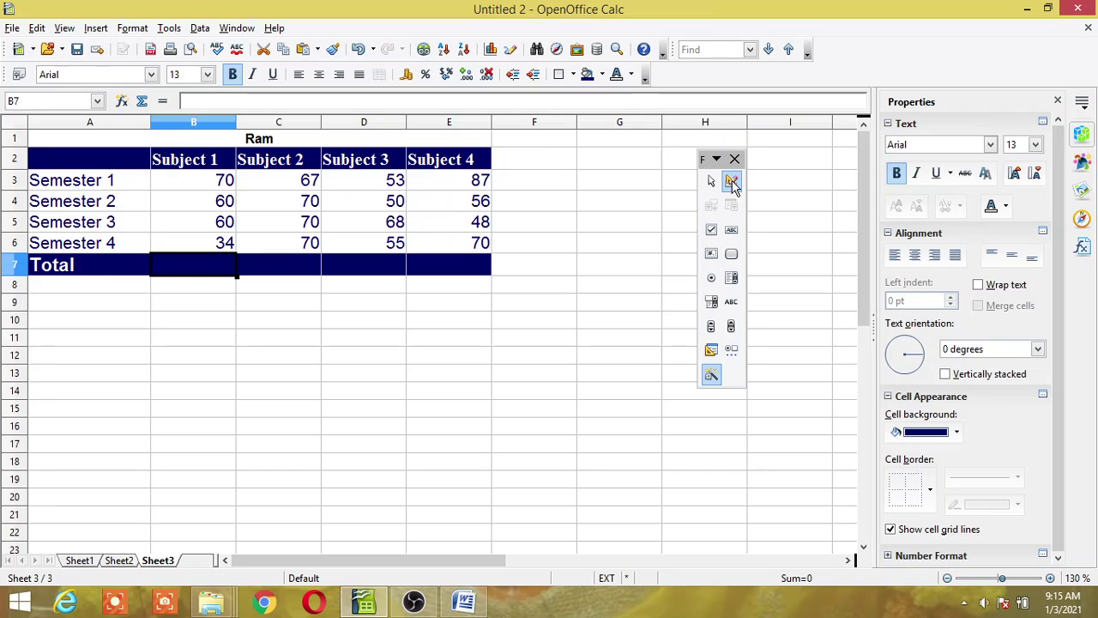
click(731, 182)
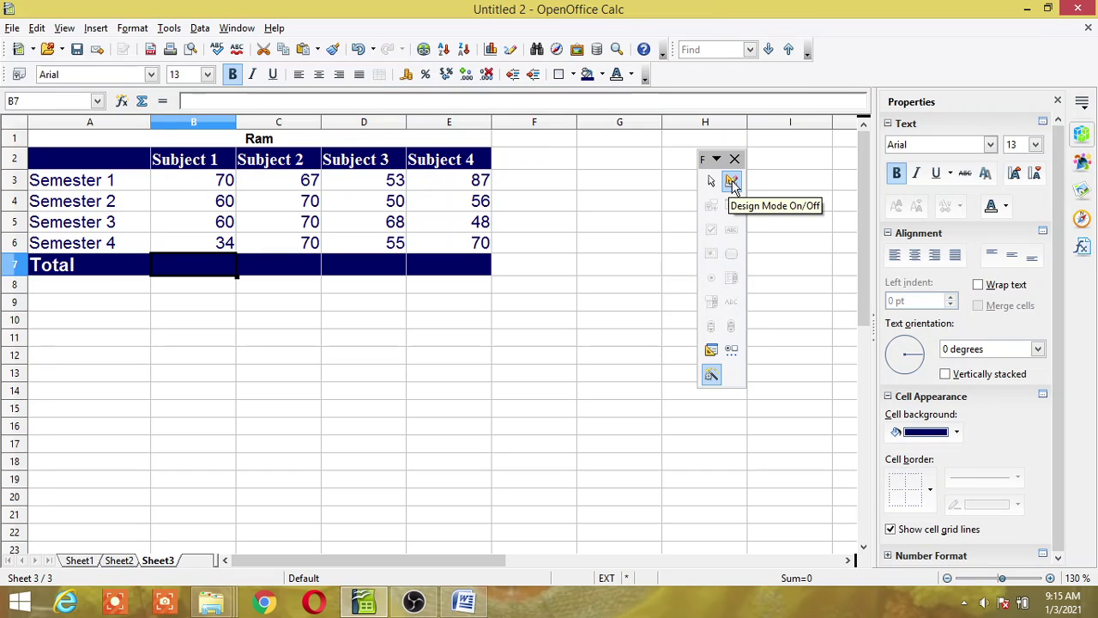
click(732, 182)
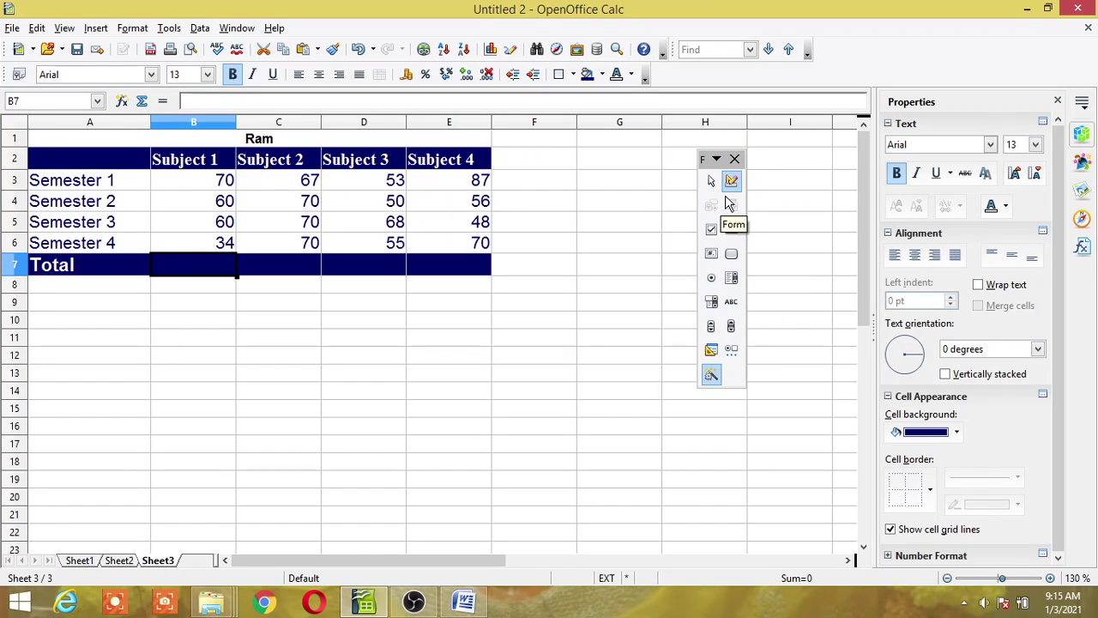
click(732, 257)
drag(549, 225, 659, 267)
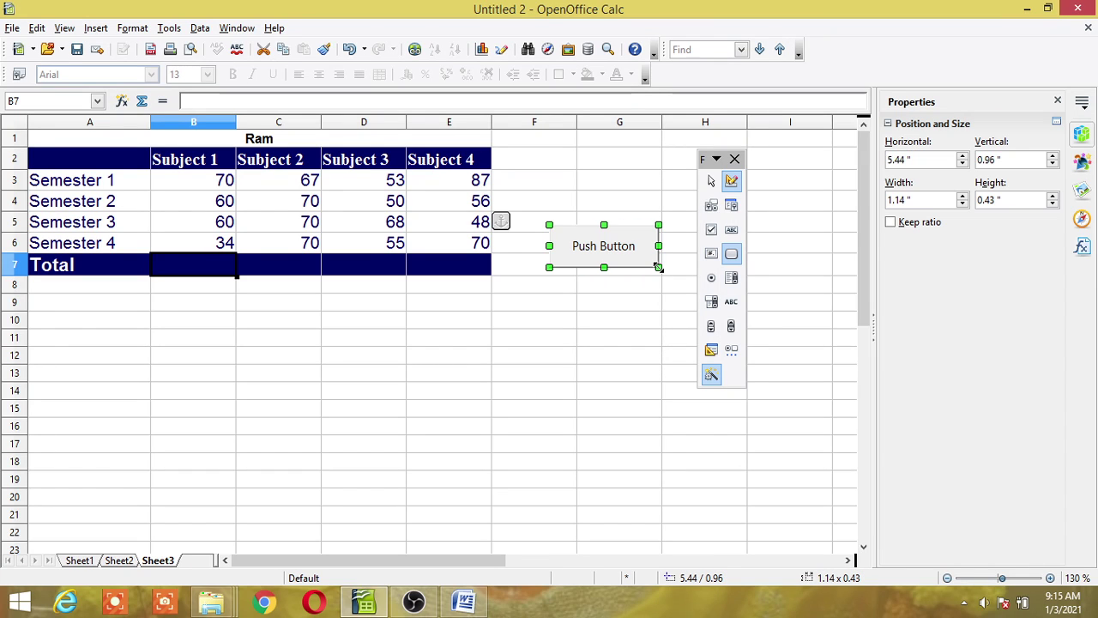
- Open the new push button's control properties and start assigning a macro to its Mouse button pressed event
right_click(622, 247)
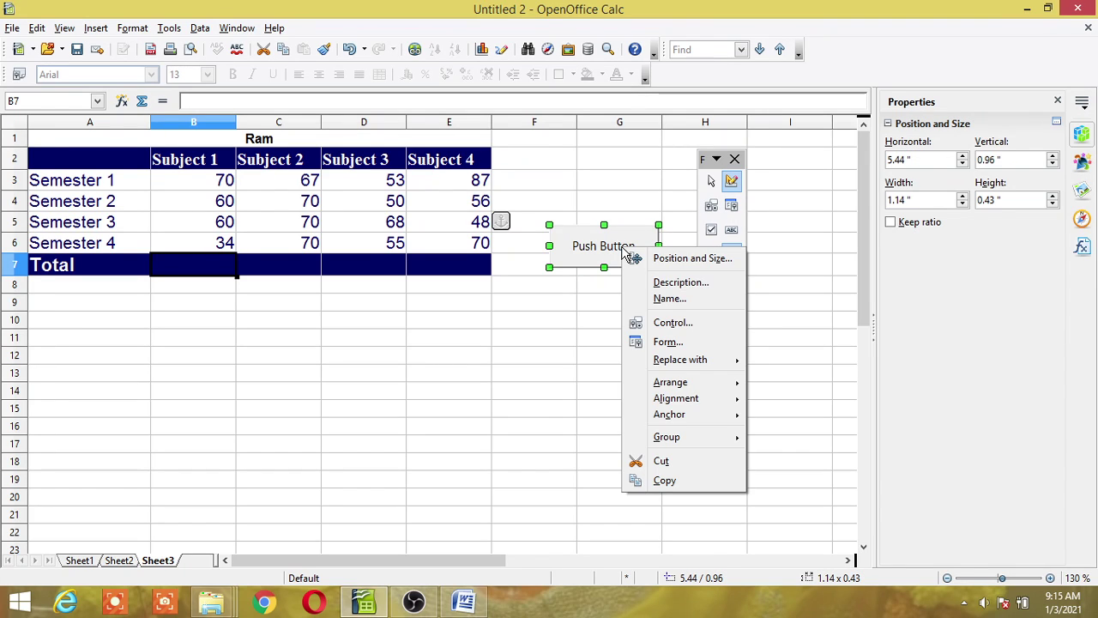
click(674, 326)
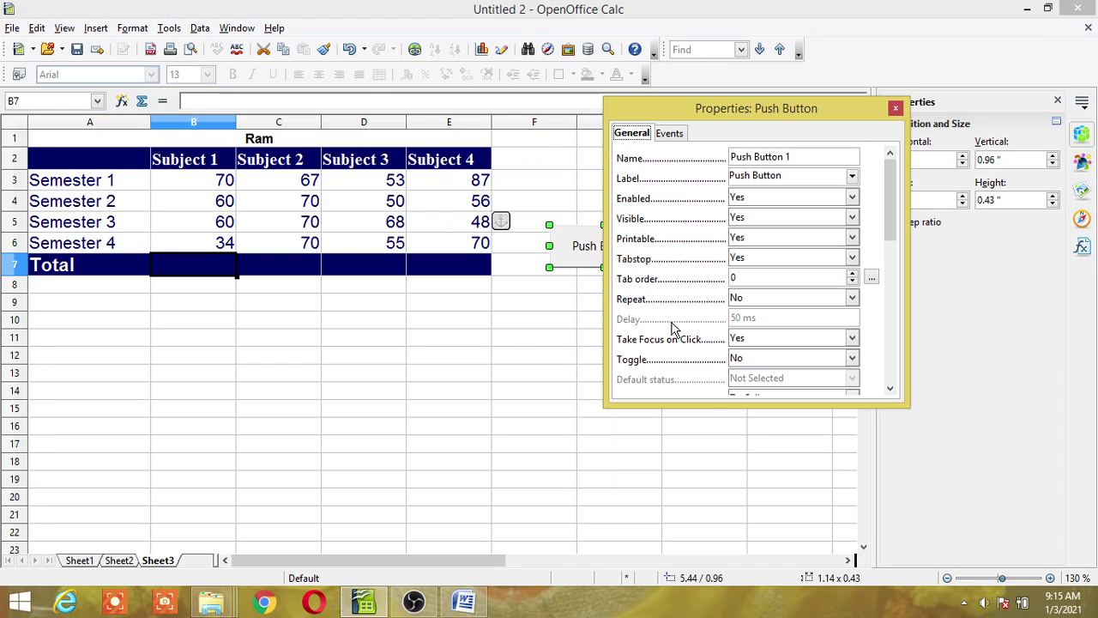
drag(767, 114, 732, 91)
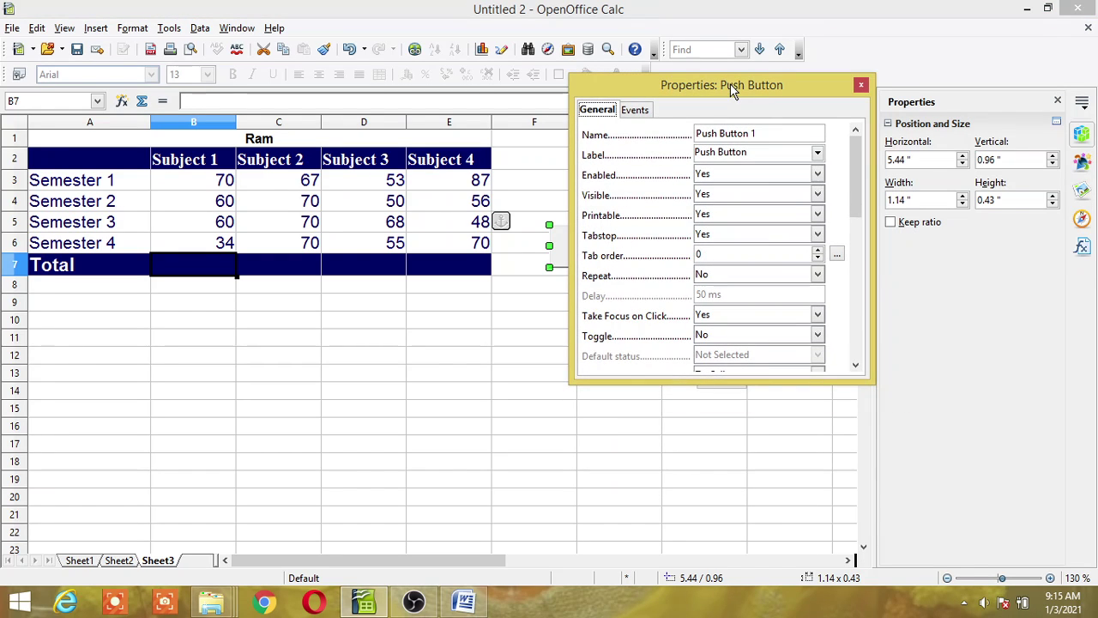
click(636, 111)
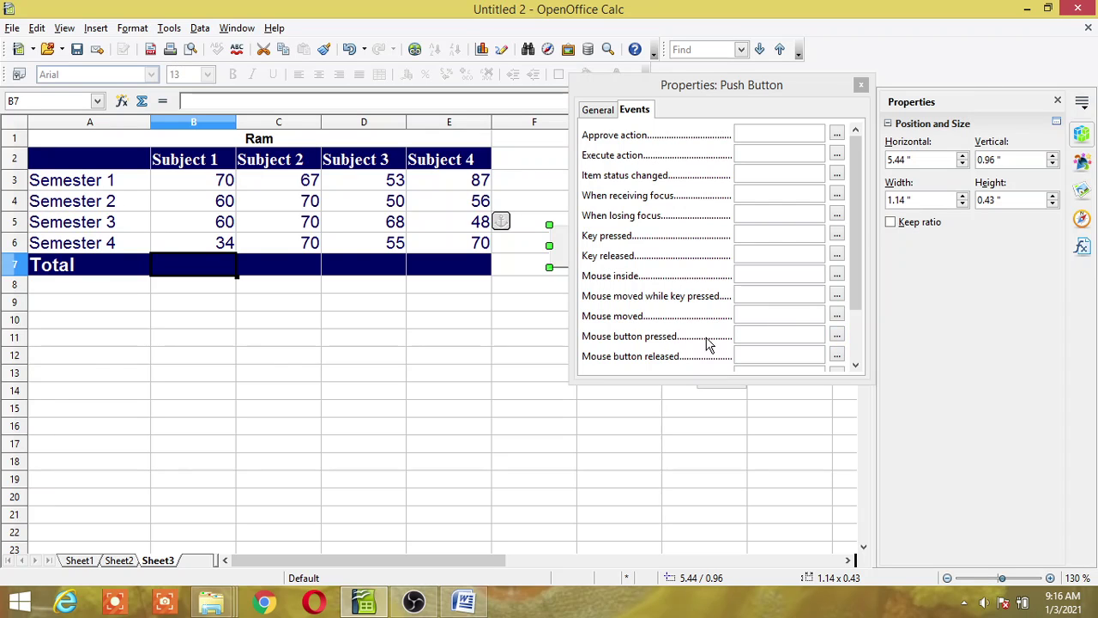
click(837, 337)
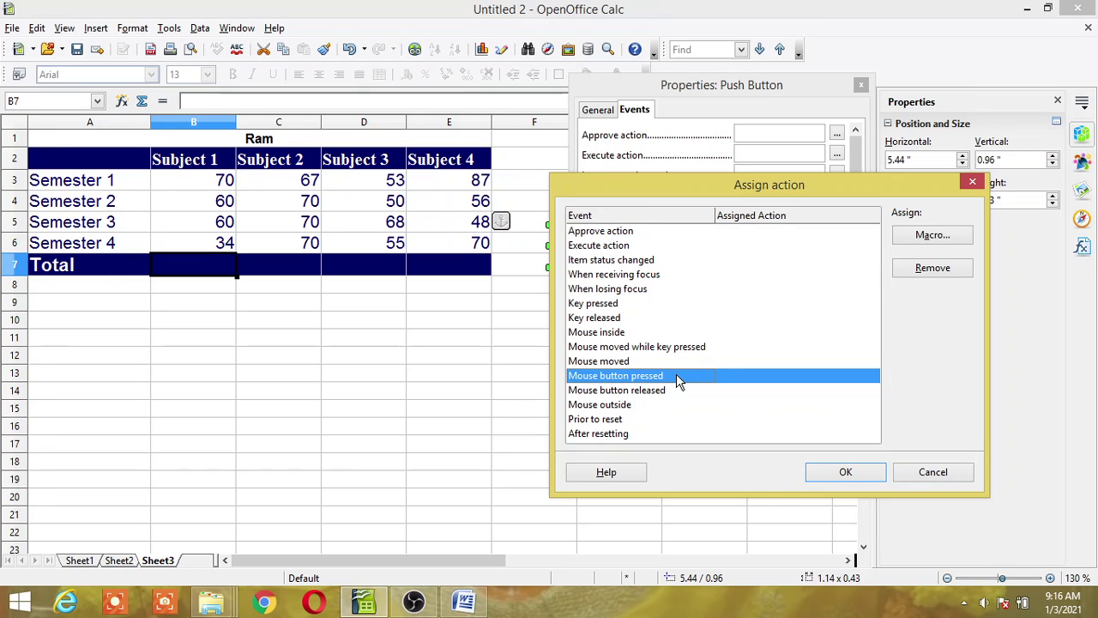
click(933, 236)
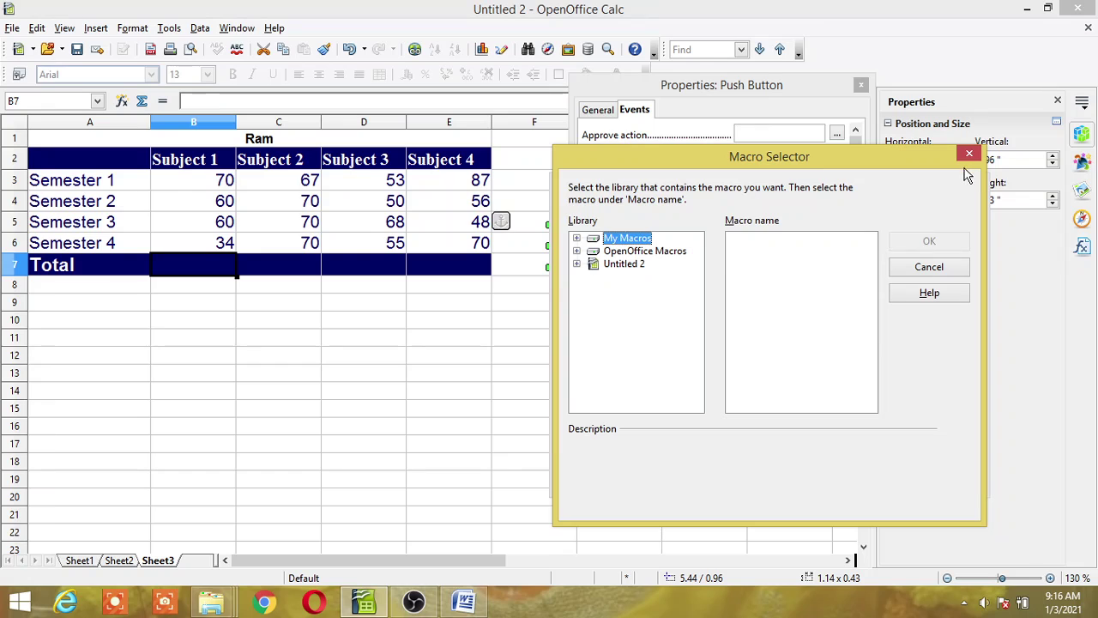
- Assign the result macro from Module1 of Untitled 2's Library1 to the button's Mouse button pressed event
drag(814, 155, 493, 127)
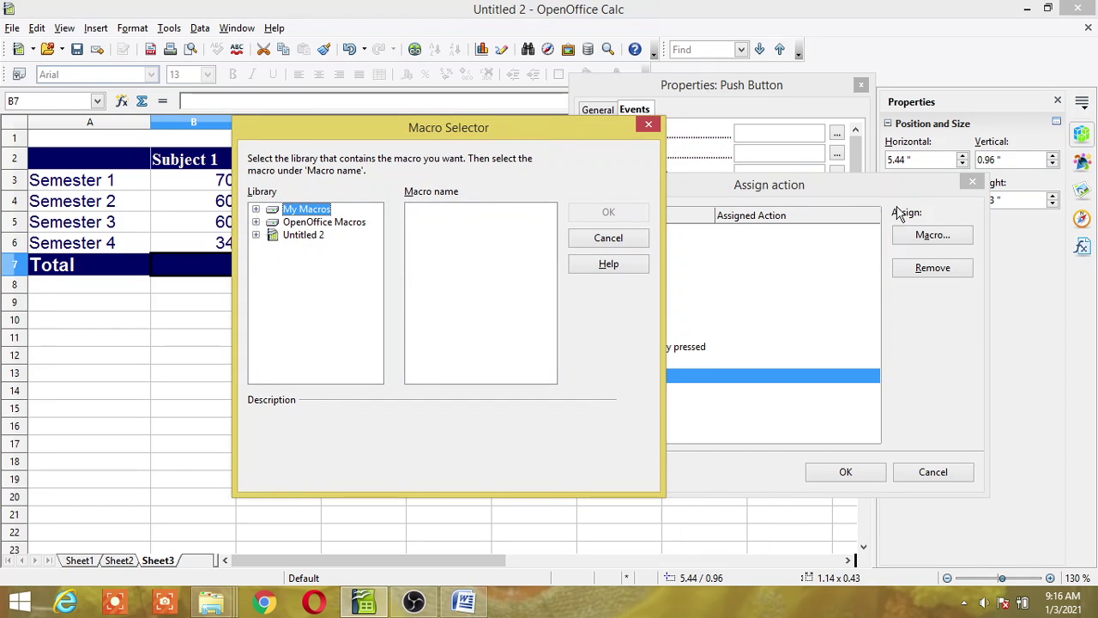
click(256, 235)
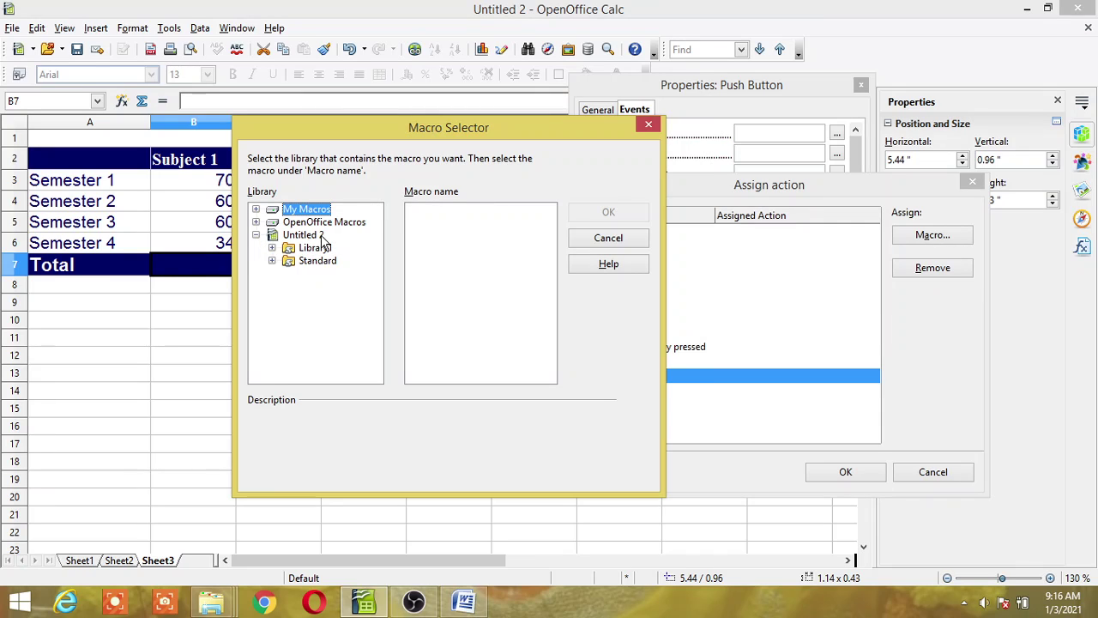
click(272, 248)
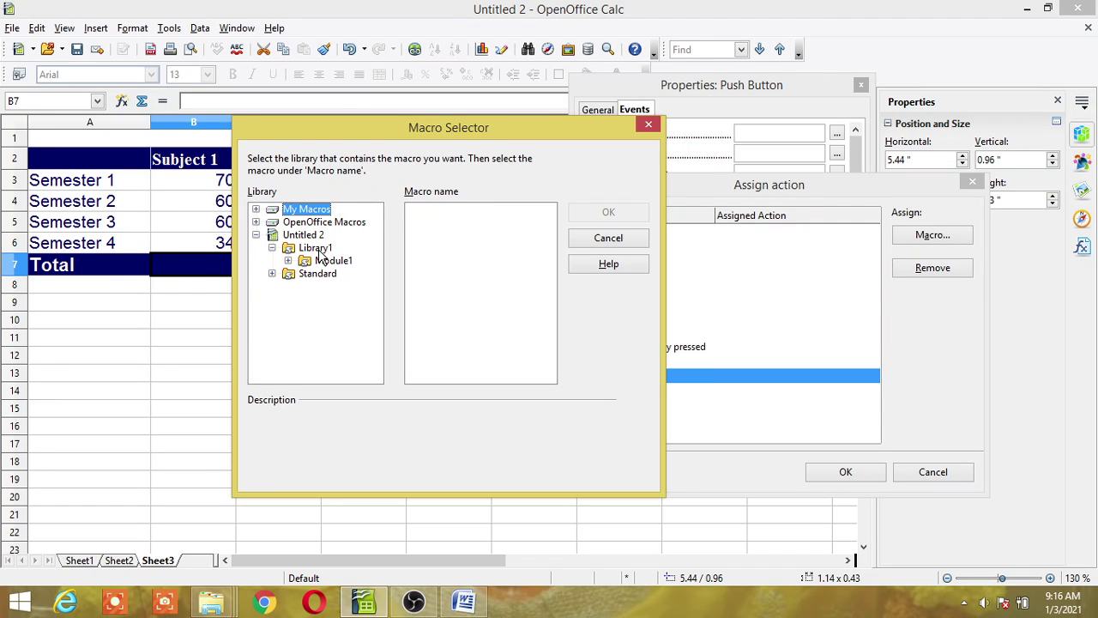
click(326, 262)
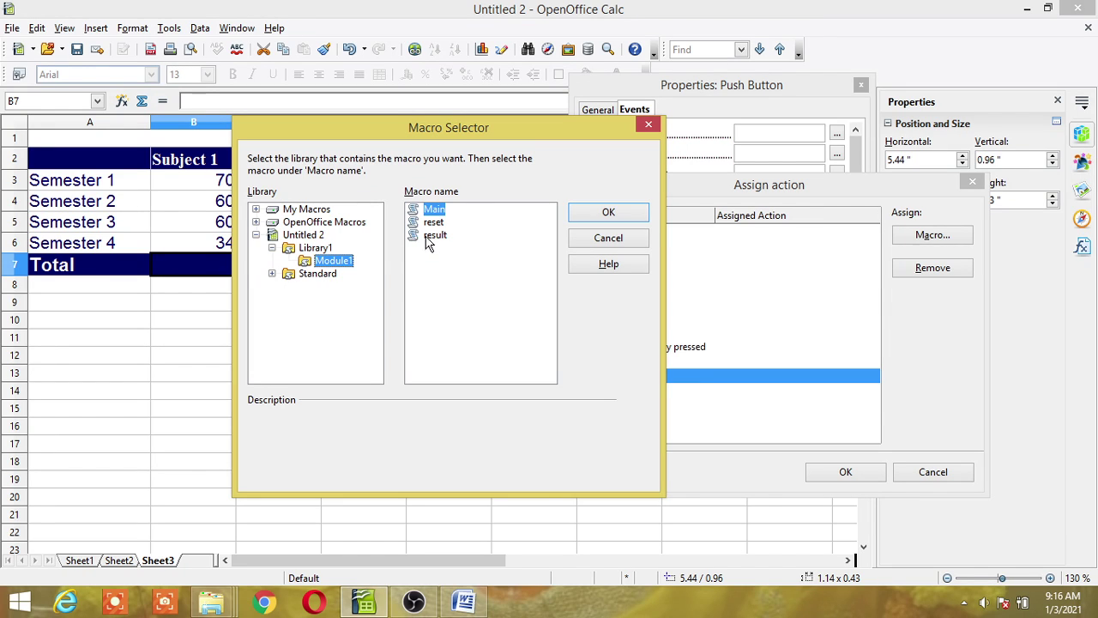
click(433, 235)
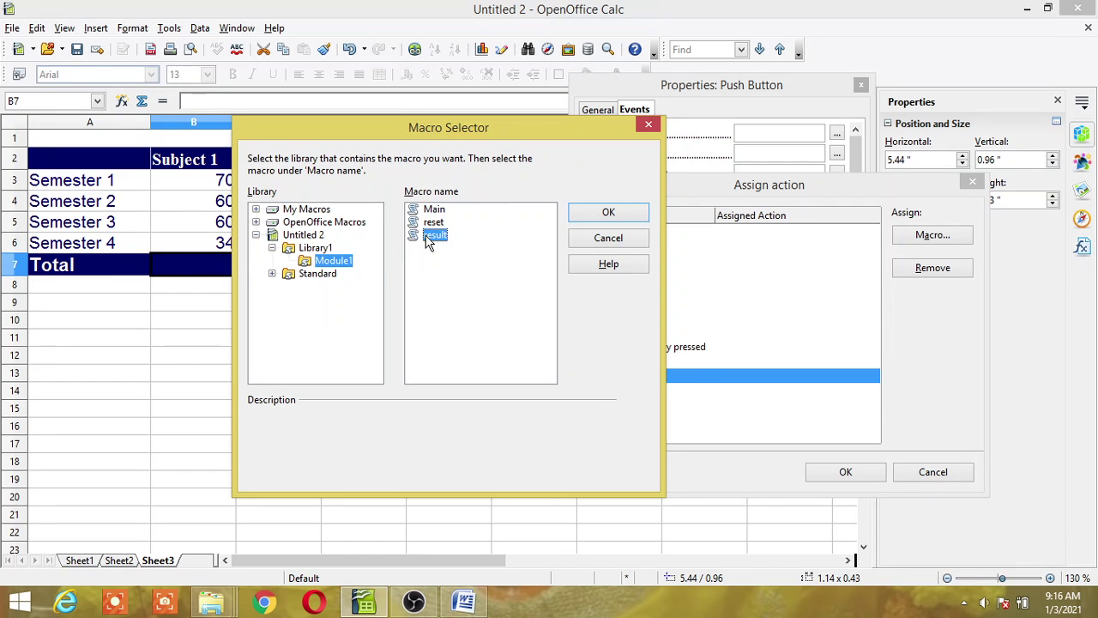
click(603, 213)
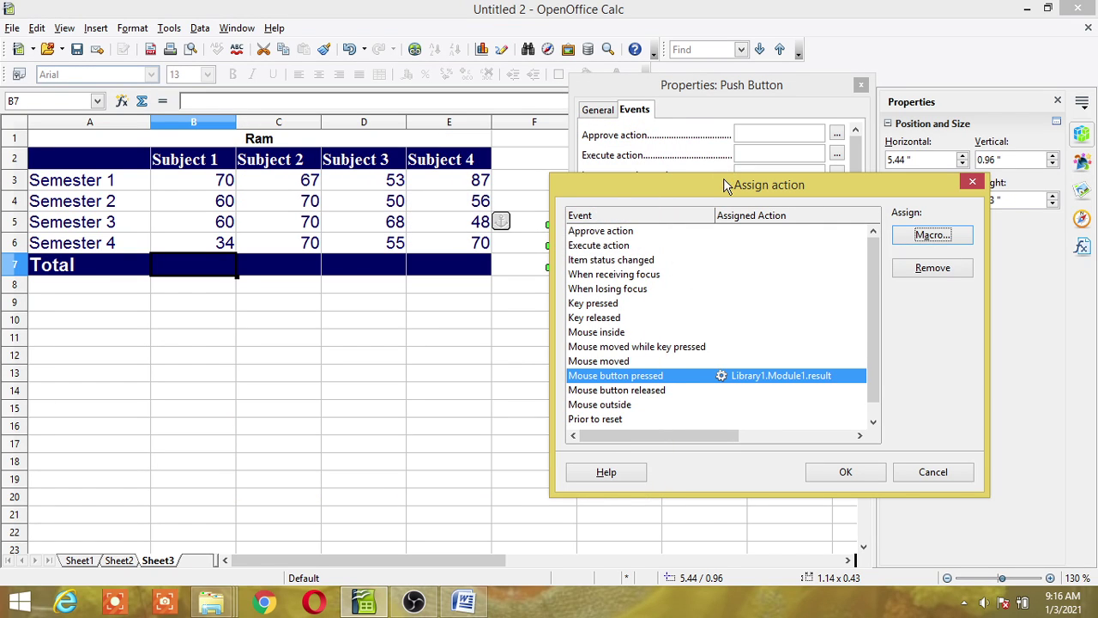
drag(726, 184, 777, 183)
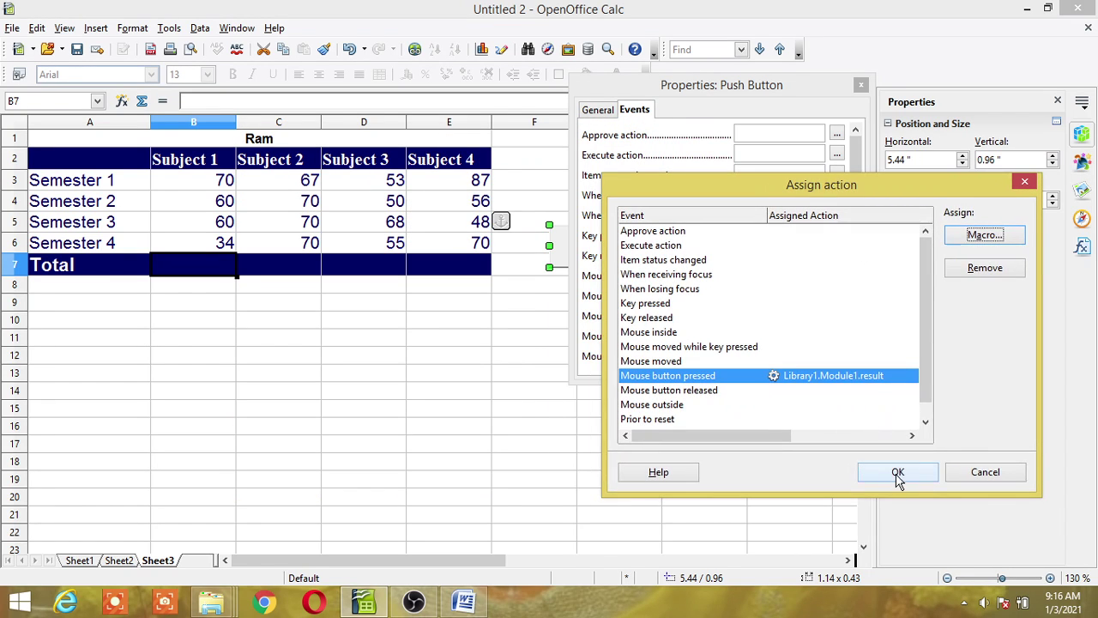
click(897, 474)
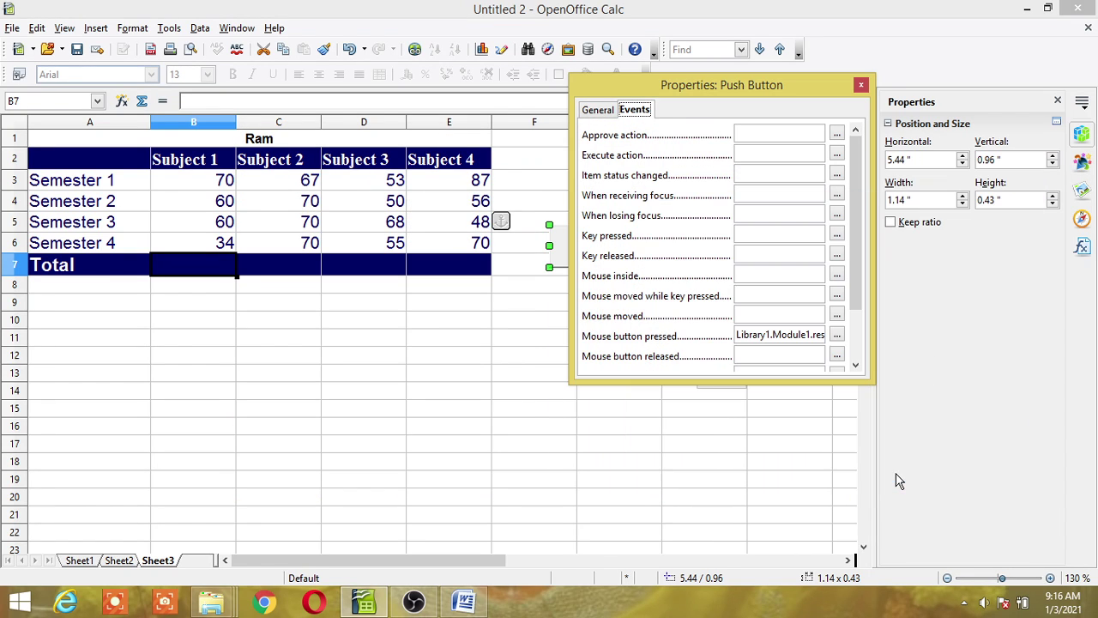
- Change the push button's label to Result in its general properties
click(598, 113)
drag(665, 89, 875, 112)
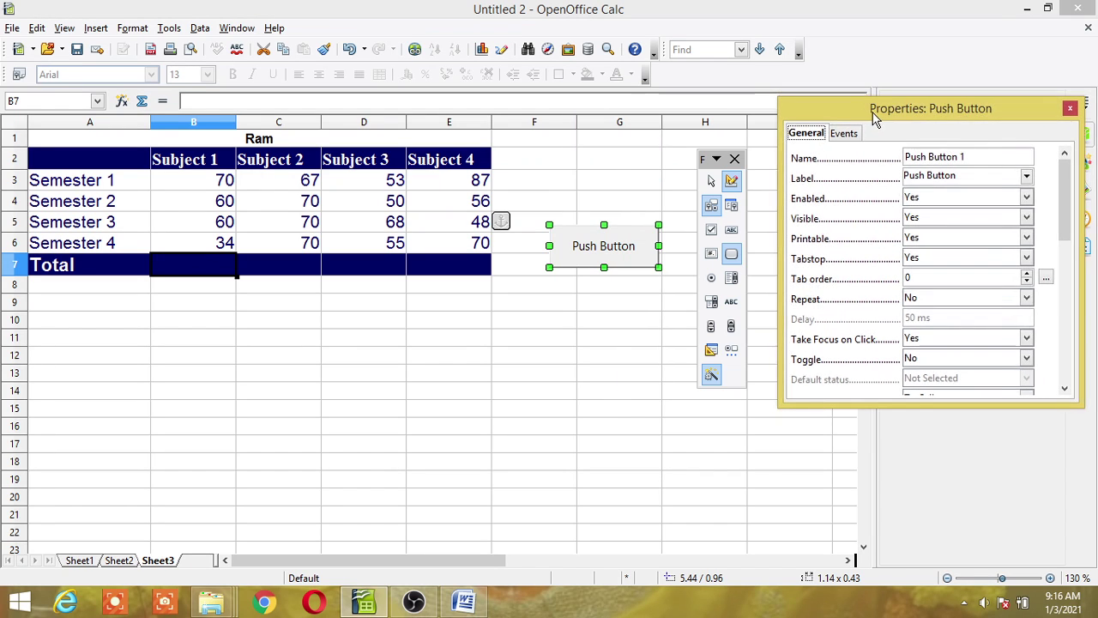
click(958, 176)
drag(967, 176, 901, 180)
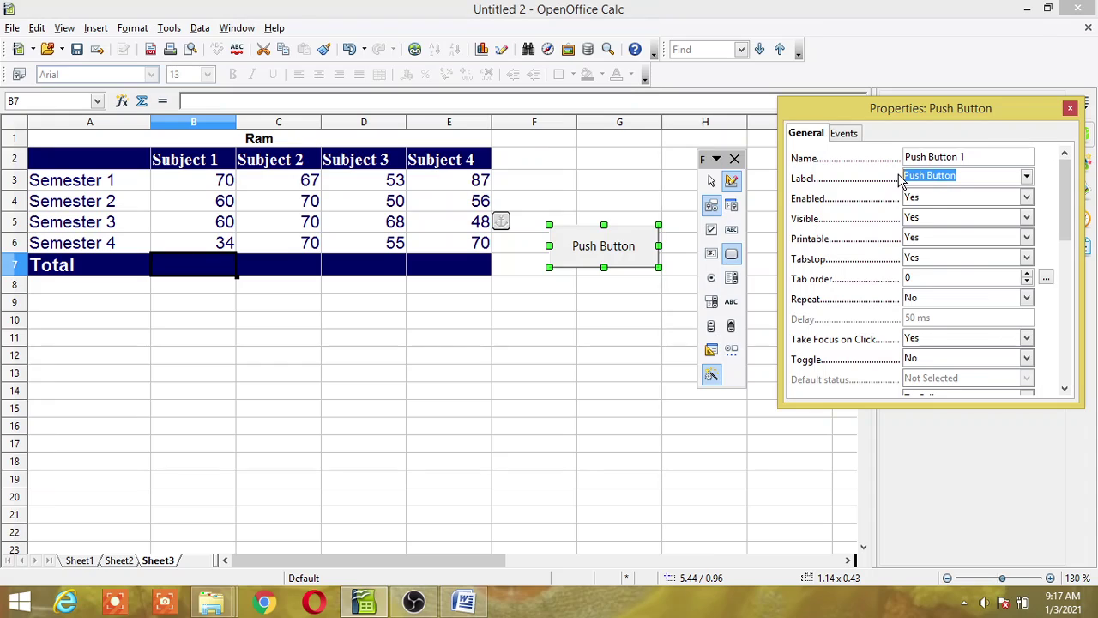
key(BackSpace)
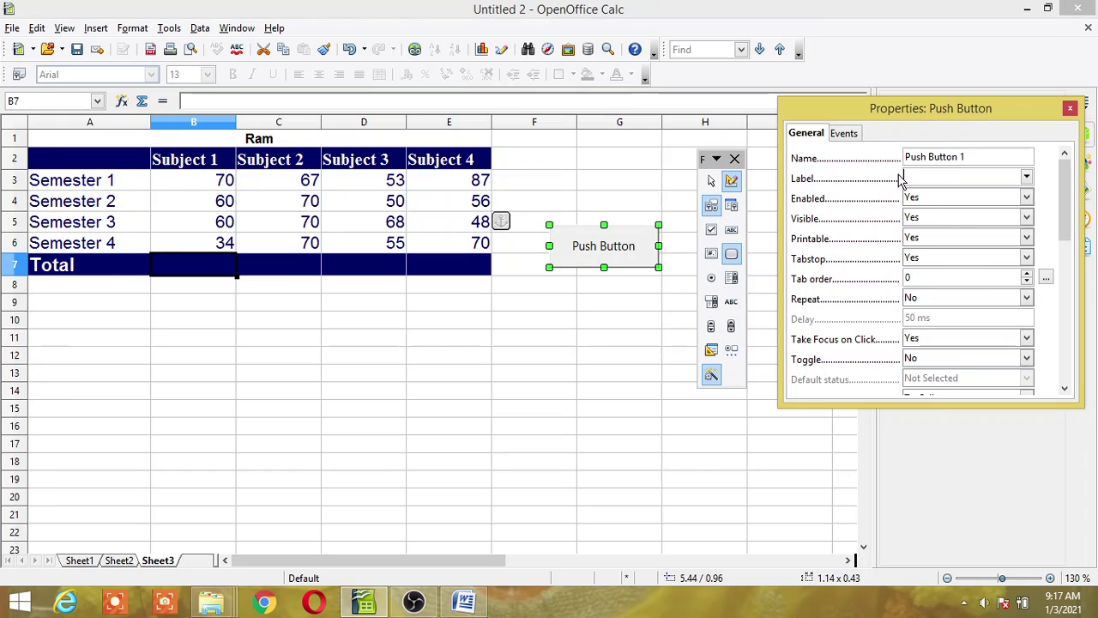
text(Result)
- Set the Result button's control name to re, close its properties and deselect the button
drag(970, 157, 905, 155)
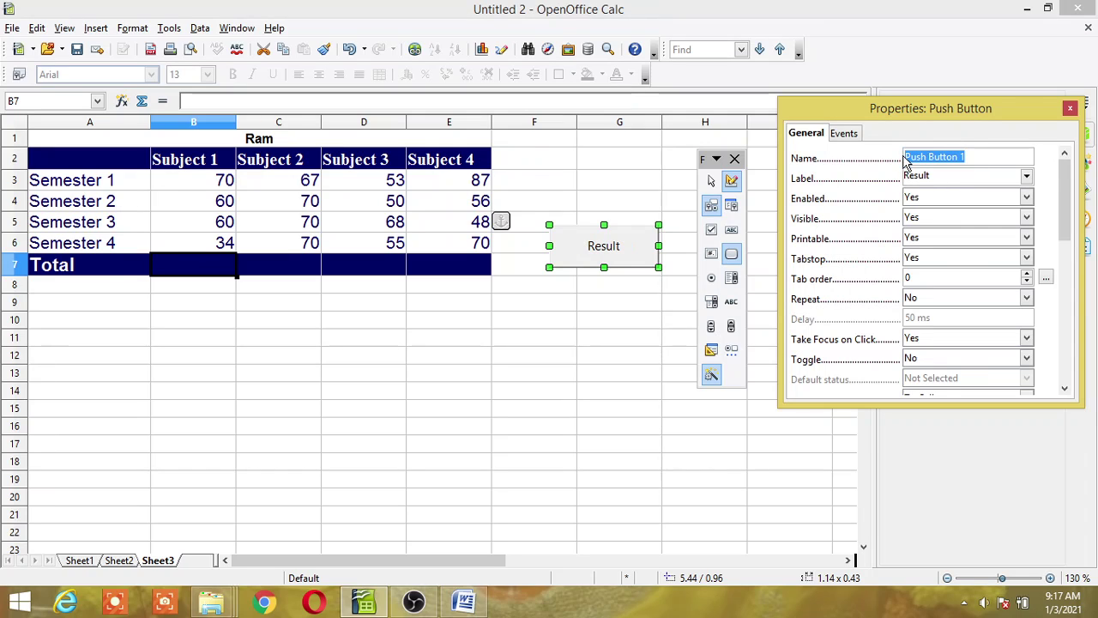
key(BackSpace)
text(re)
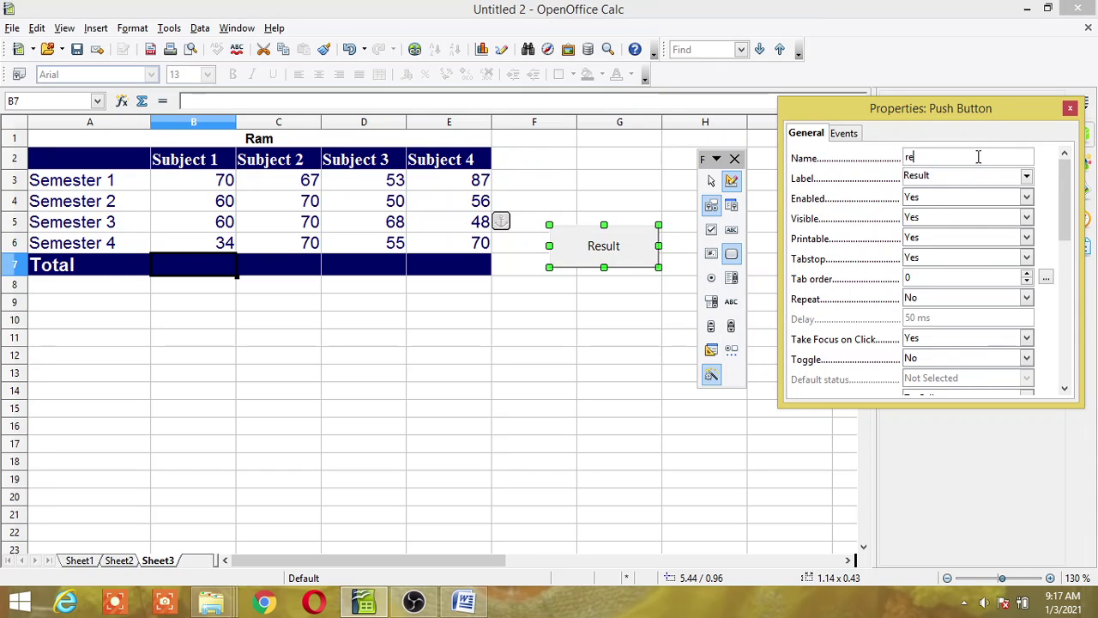
click(1070, 108)
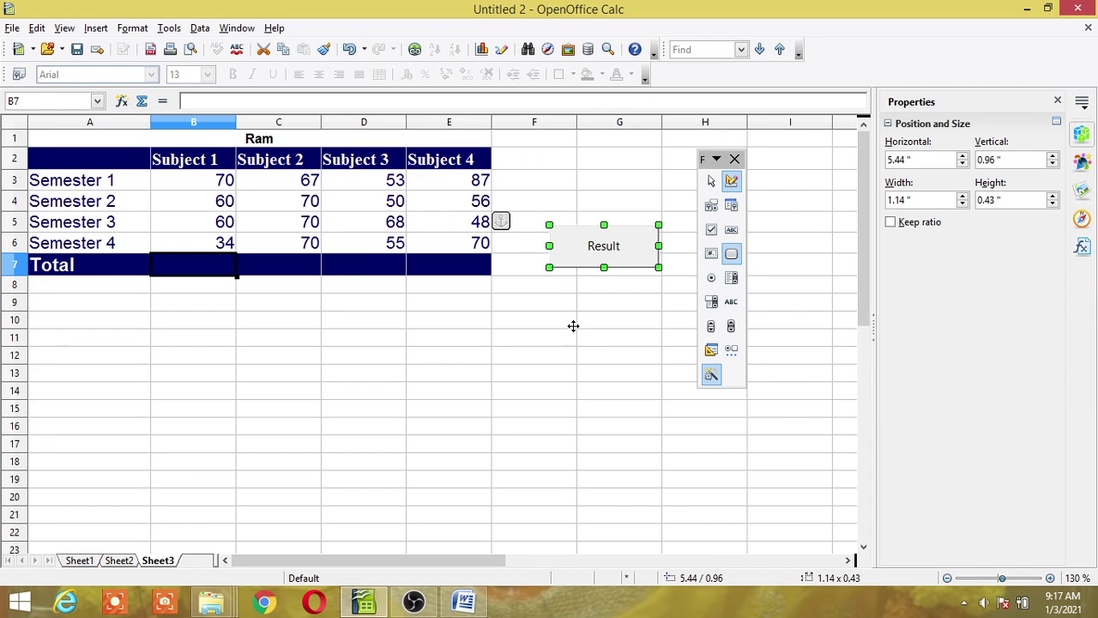
key(Escape)
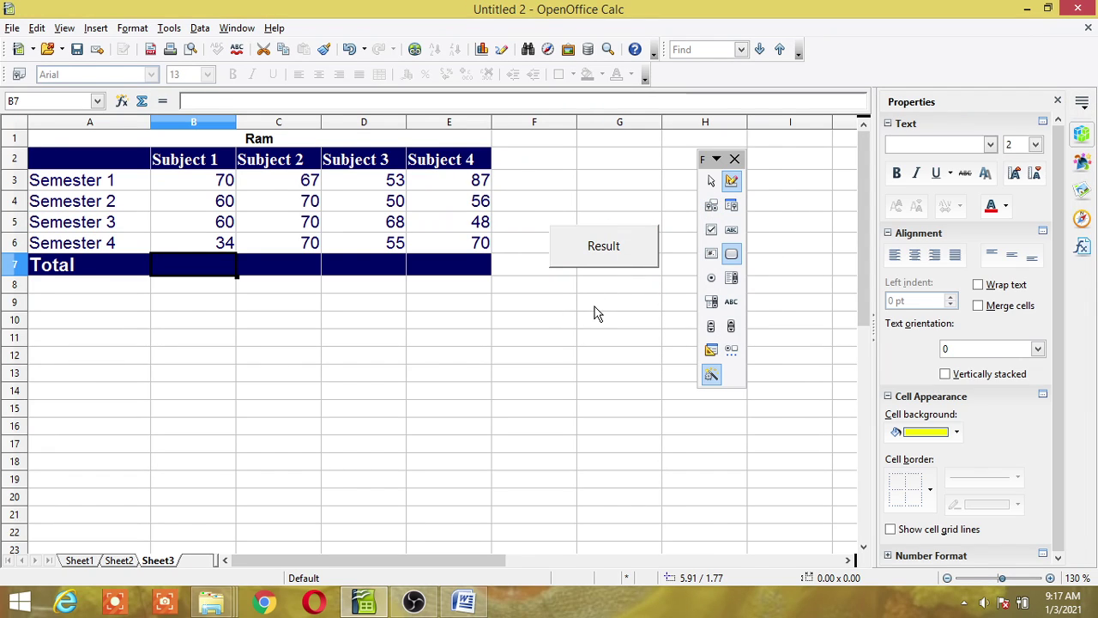
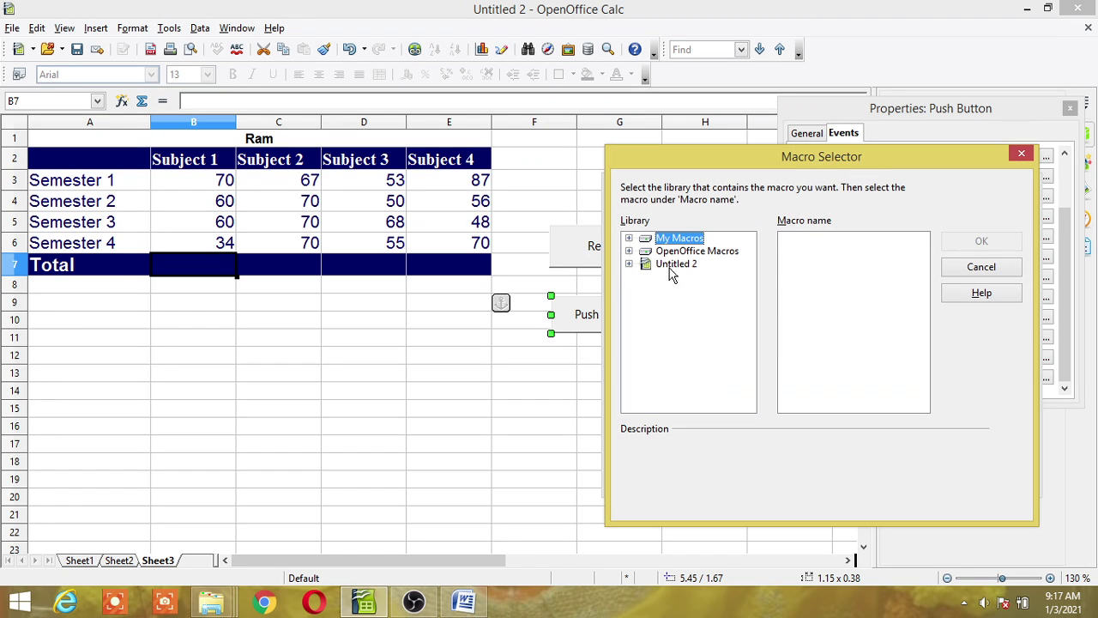
- Assign the reset macro from Module1 of Untitled 2's Library1 to the second push button's Mouse button pressed event
click(630, 264)
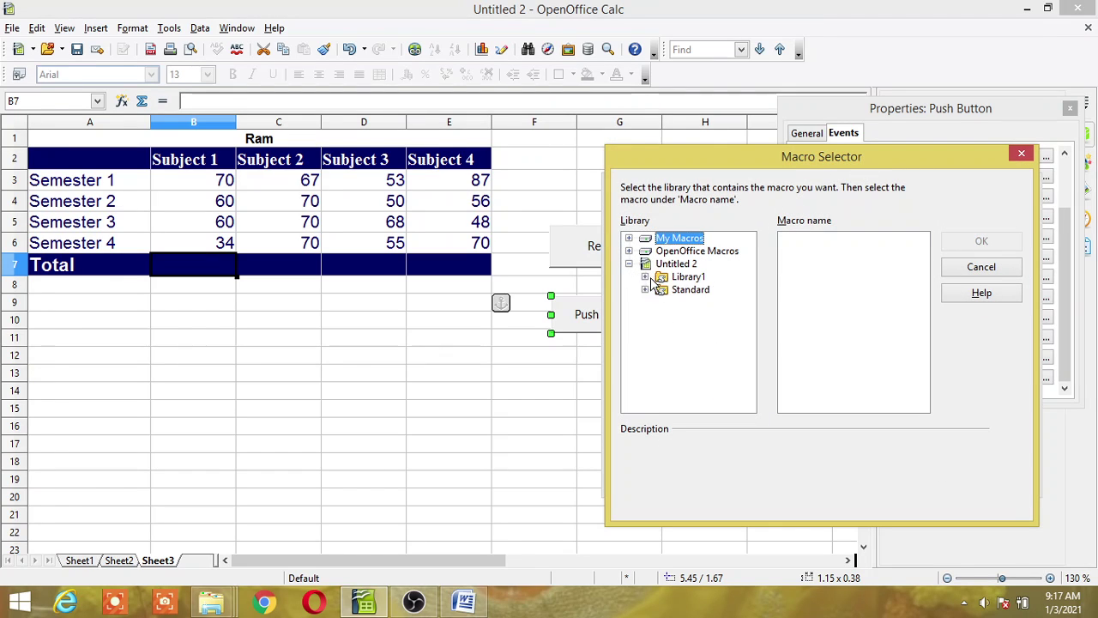
click(646, 276)
click(701, 291)
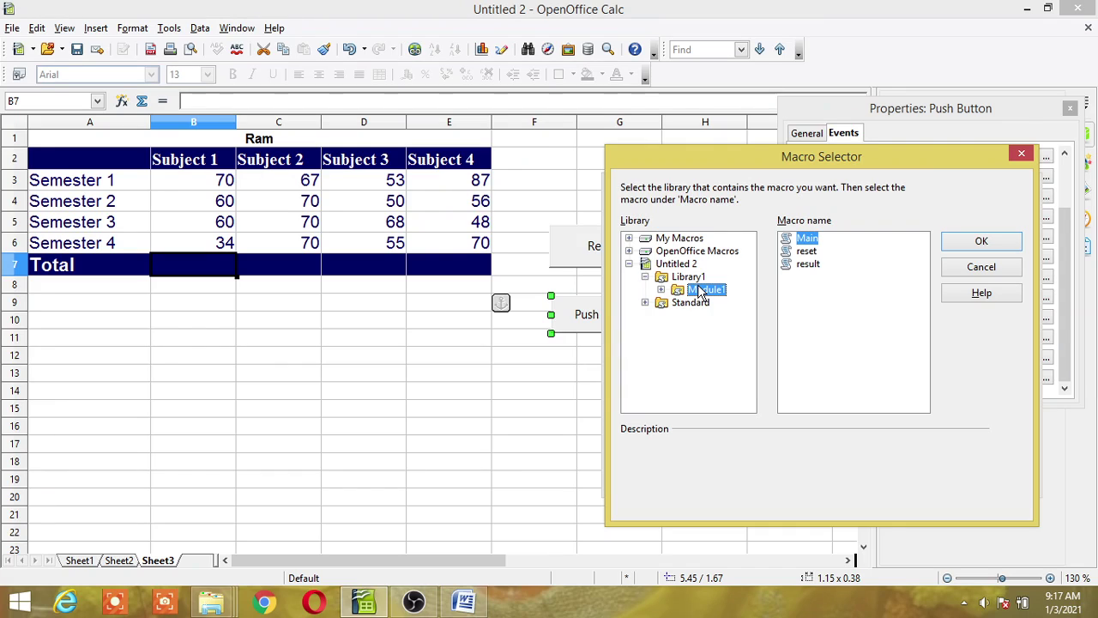
click(807, 251)
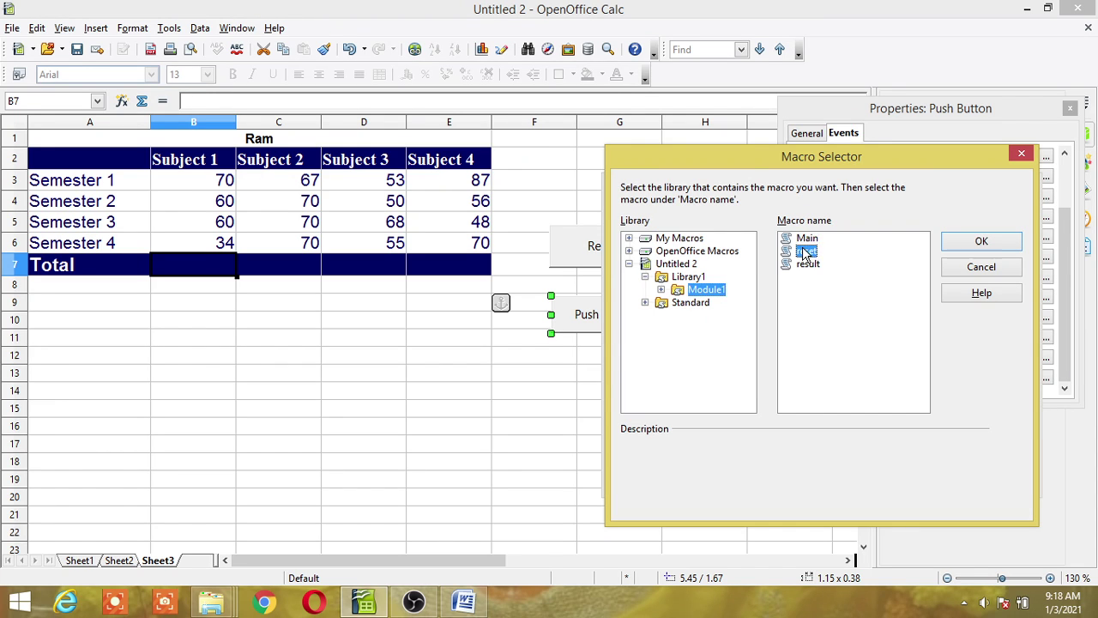
click(985, 245)
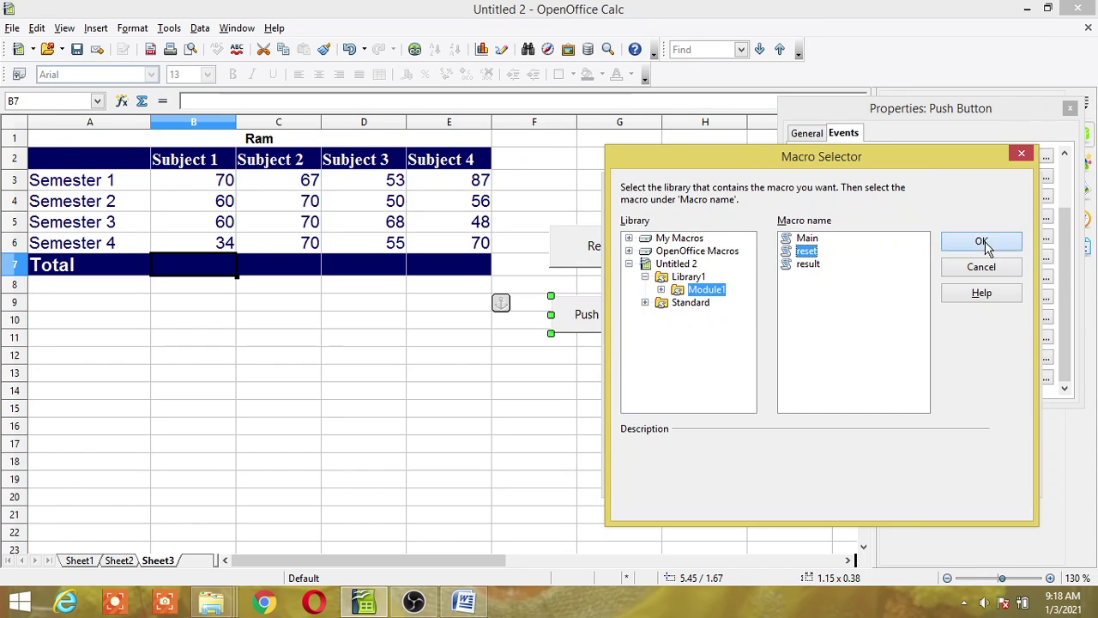
click(873, 472)
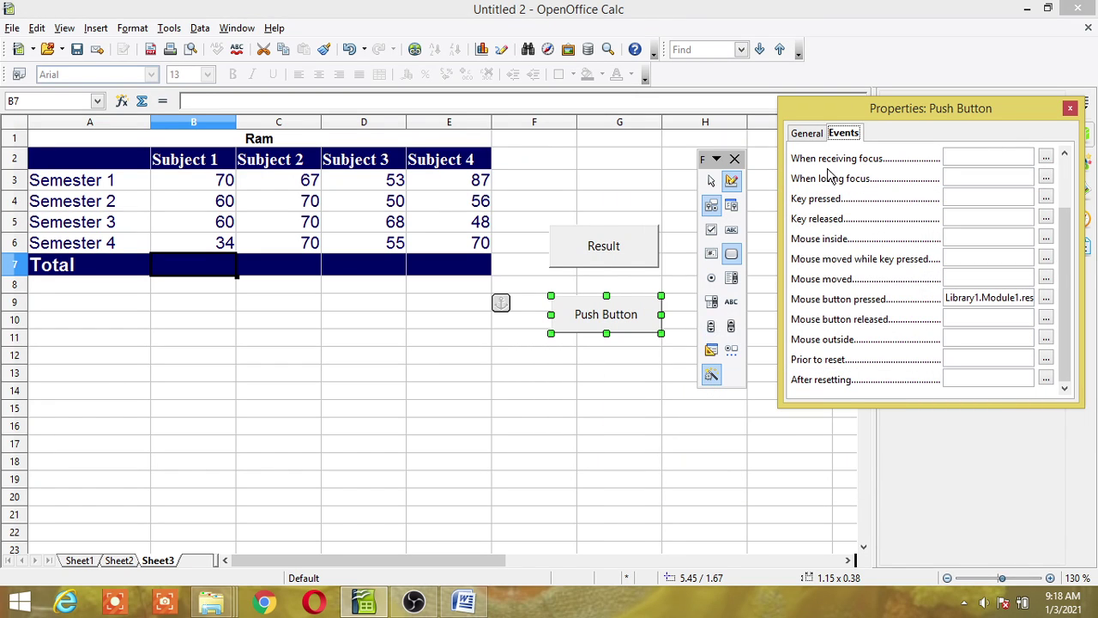
- Label the second push button Reset, replace its default control name and close its properties
click(811, 135)
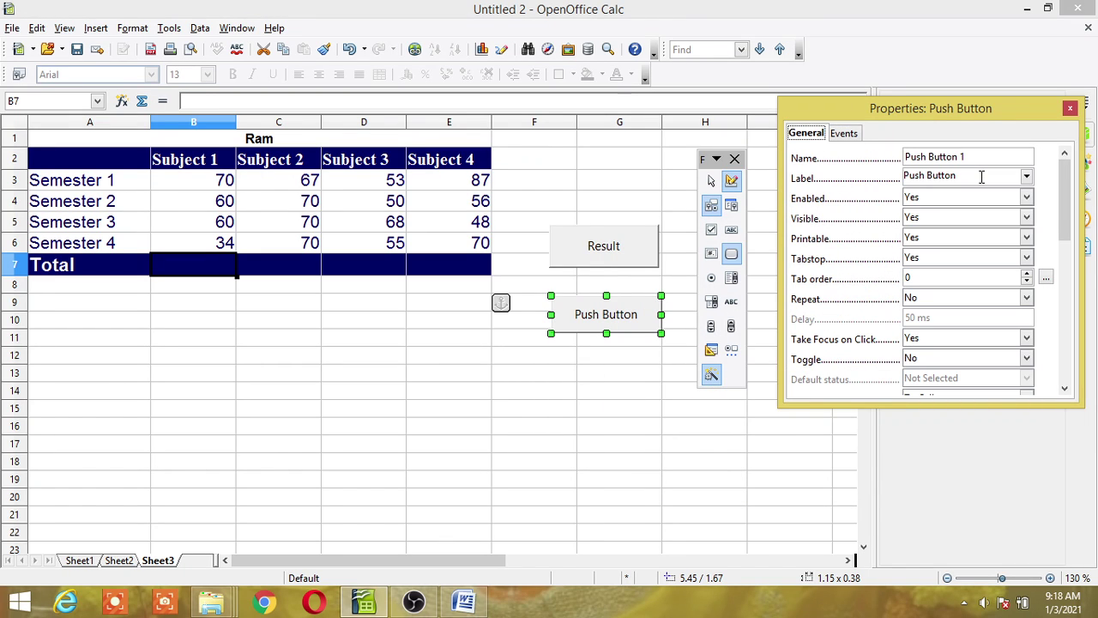
click(890, 177)
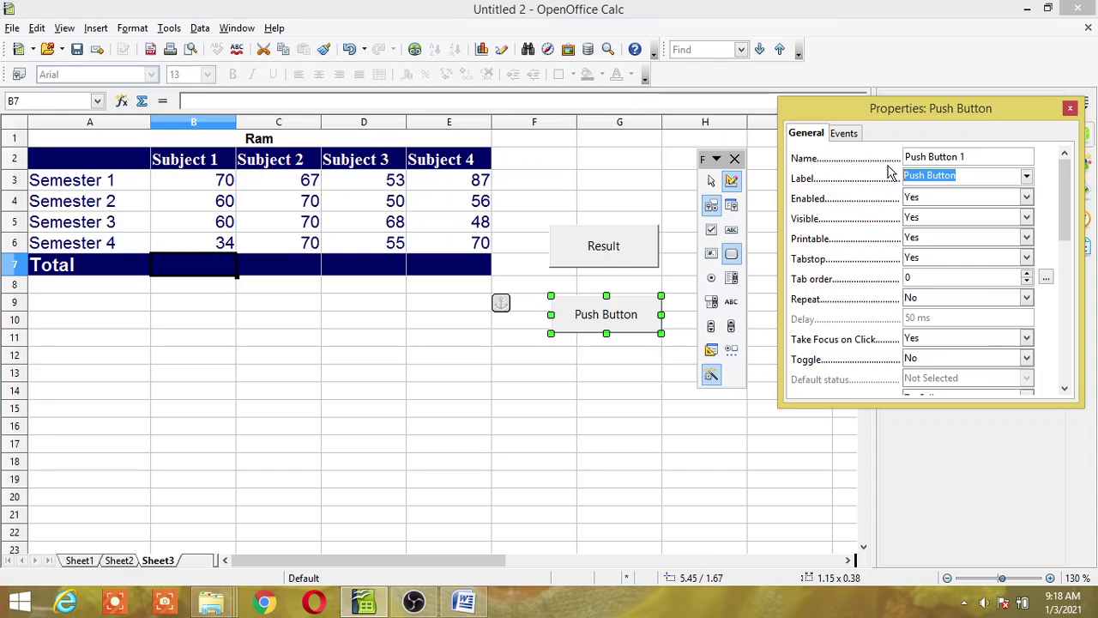
text(Reset)
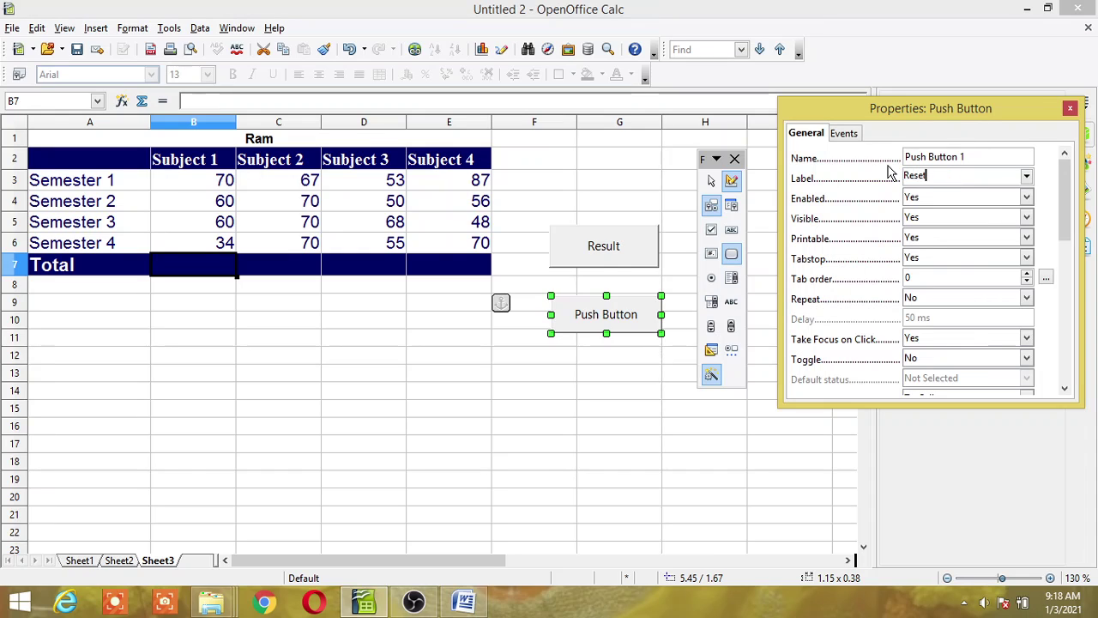
drag(1010, 158, 907, 154)
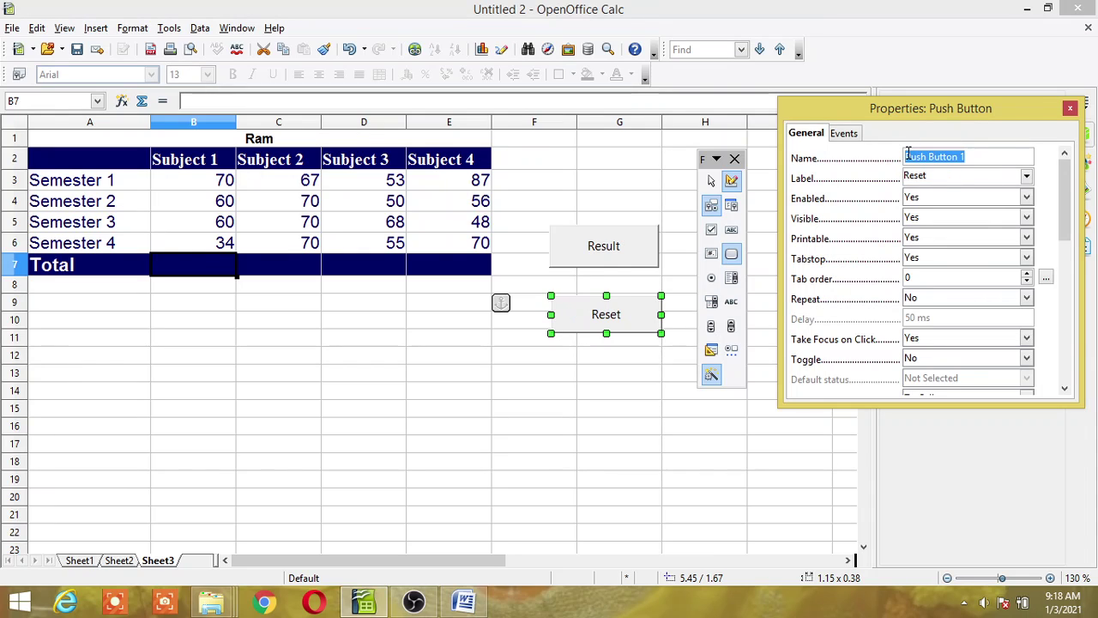
text(a)
text(d)
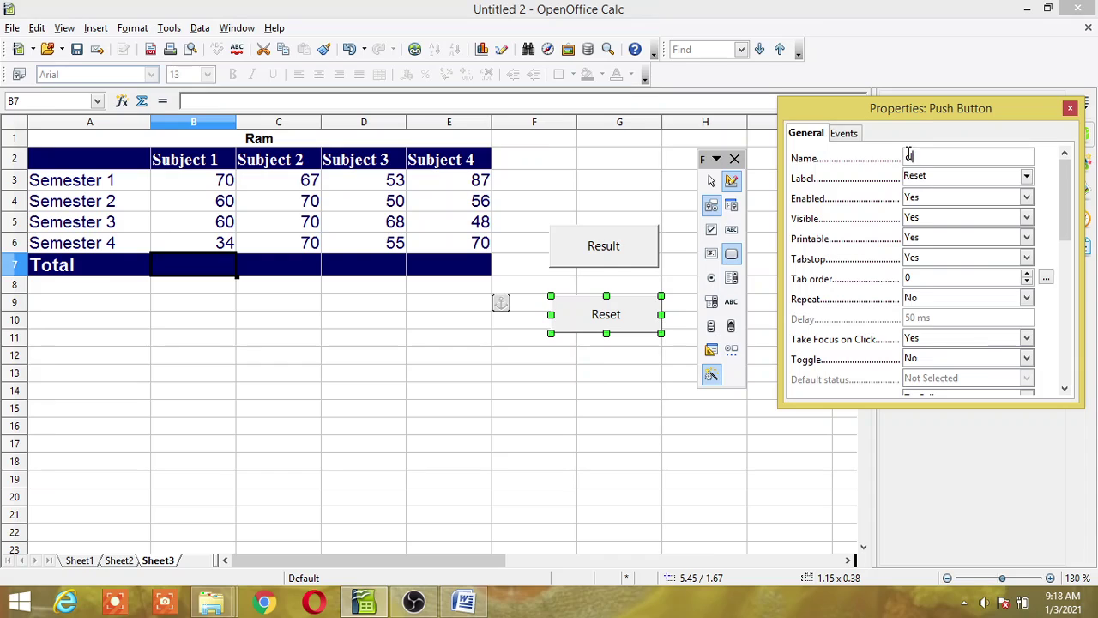
click(1069, 108)
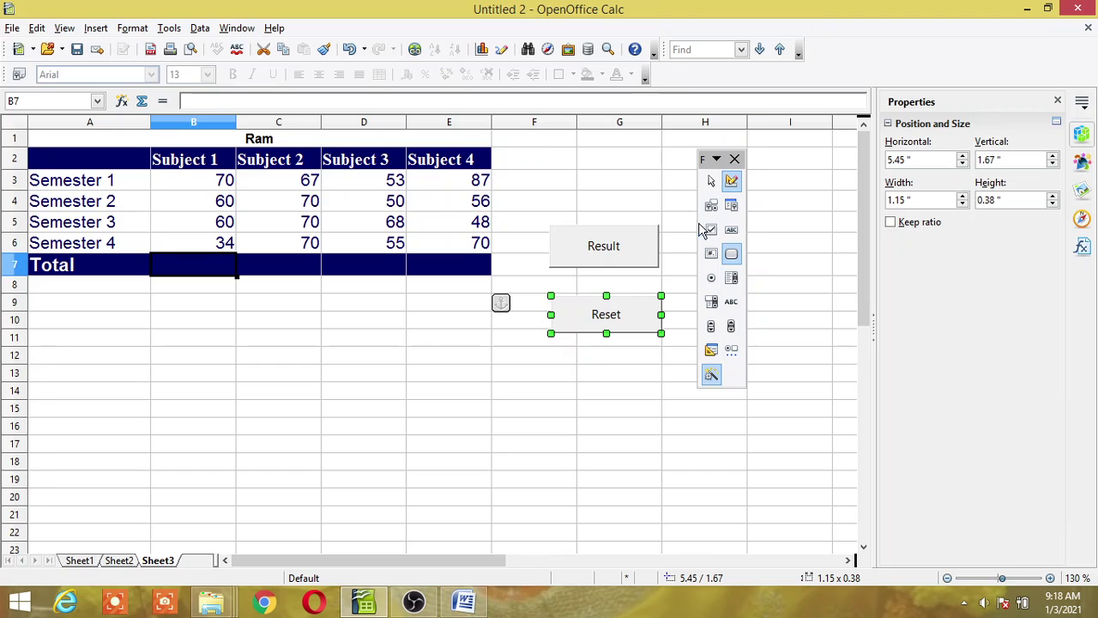
- Turn design mode off and close the Form Controls toolbar on Sheet3
click(731, 182)
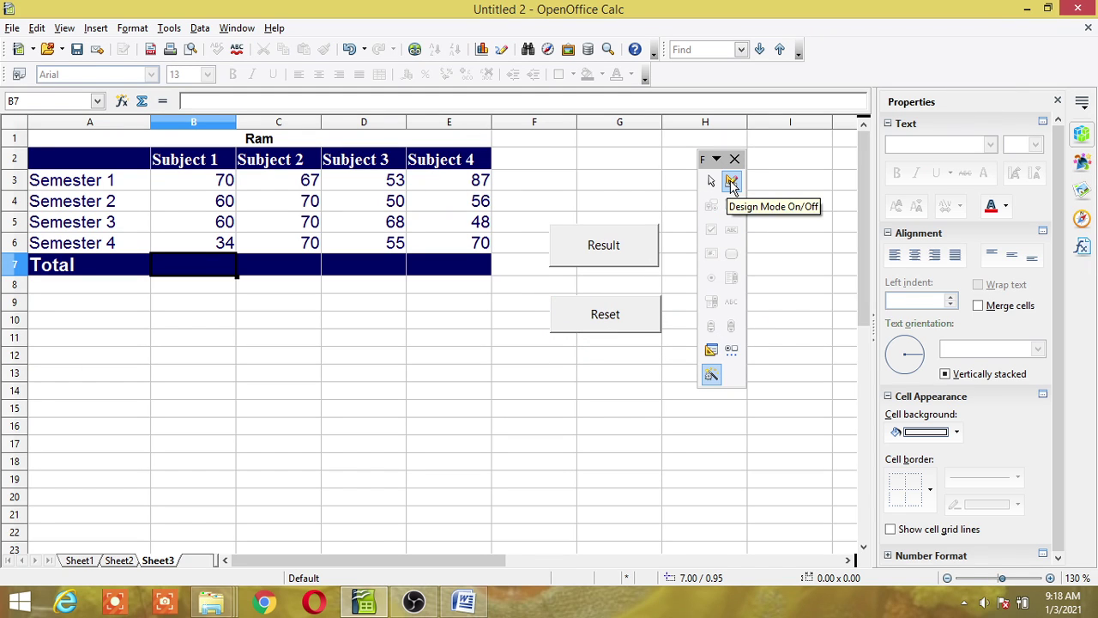
click(736, 160)
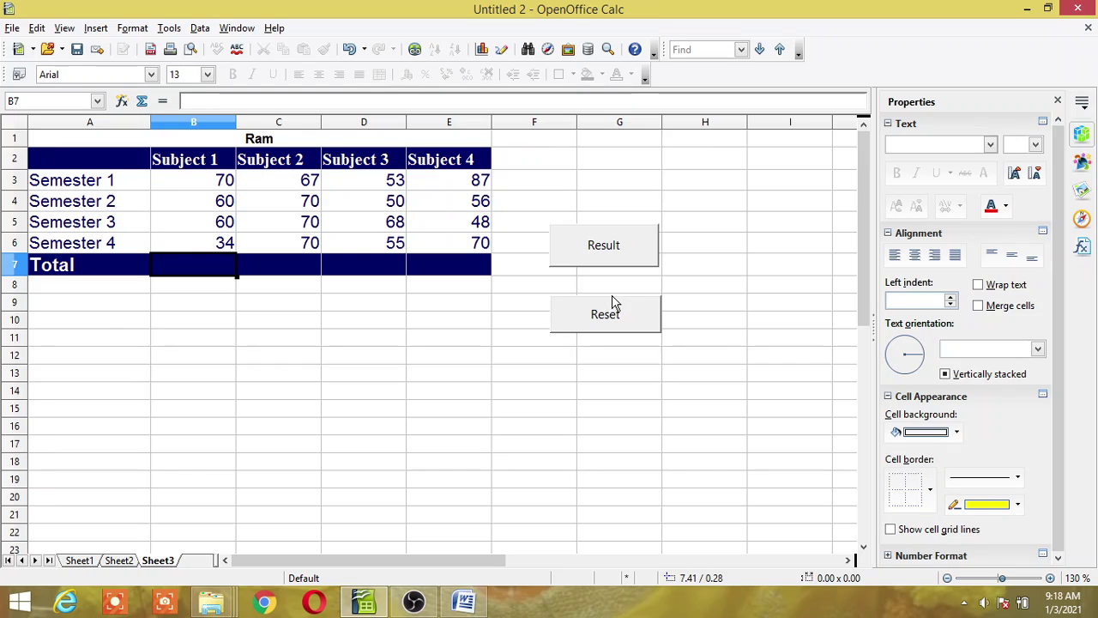
- Calculate the subject totals on Sheet3 from cell B7 with the Result button, and clear them again with the Reset button
click(222, 273)
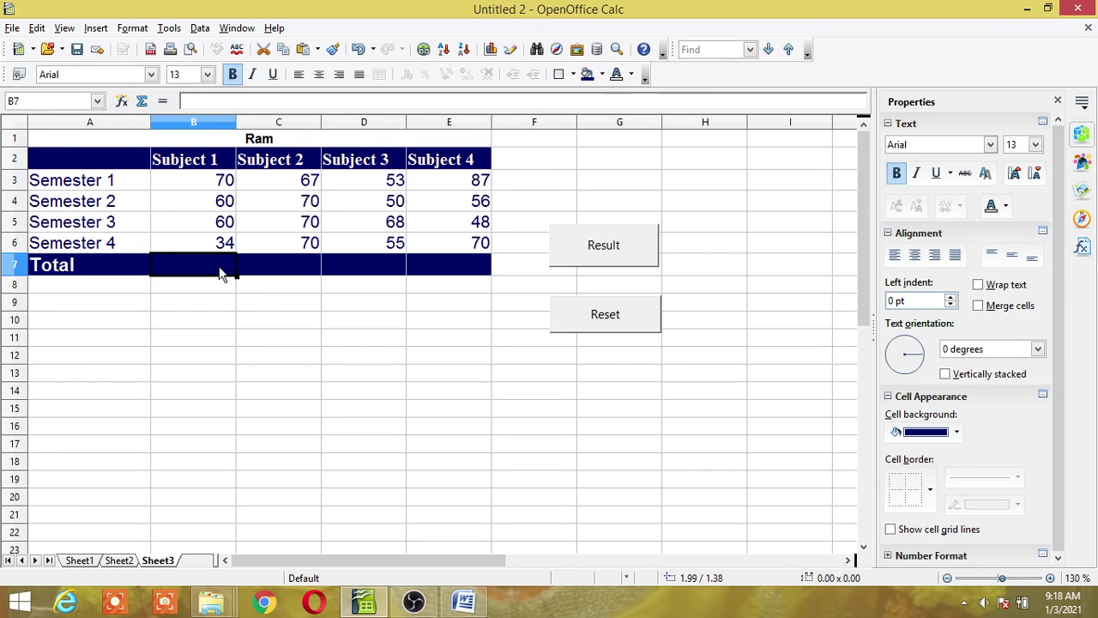
click(611, 249)
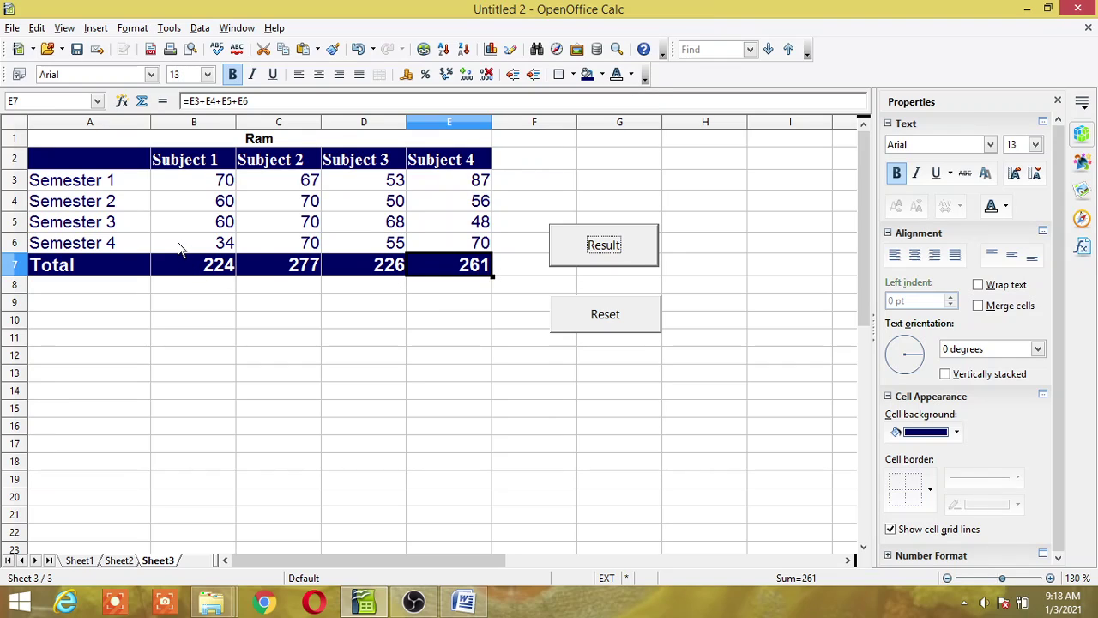
click(604, 315)
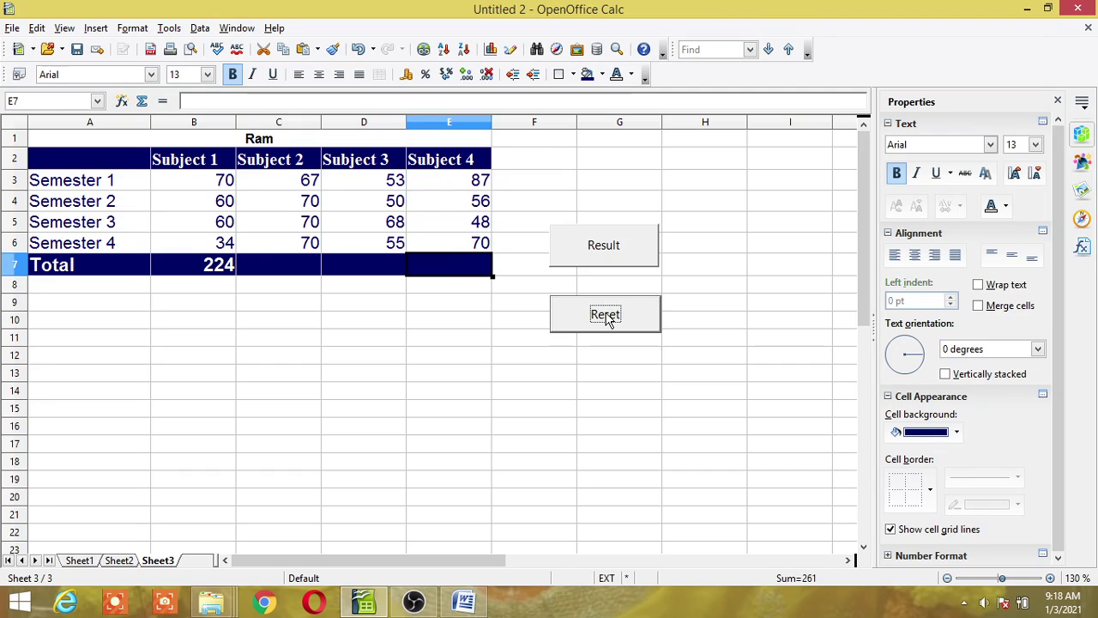
shift+click(217, 267)
click(609, 317)
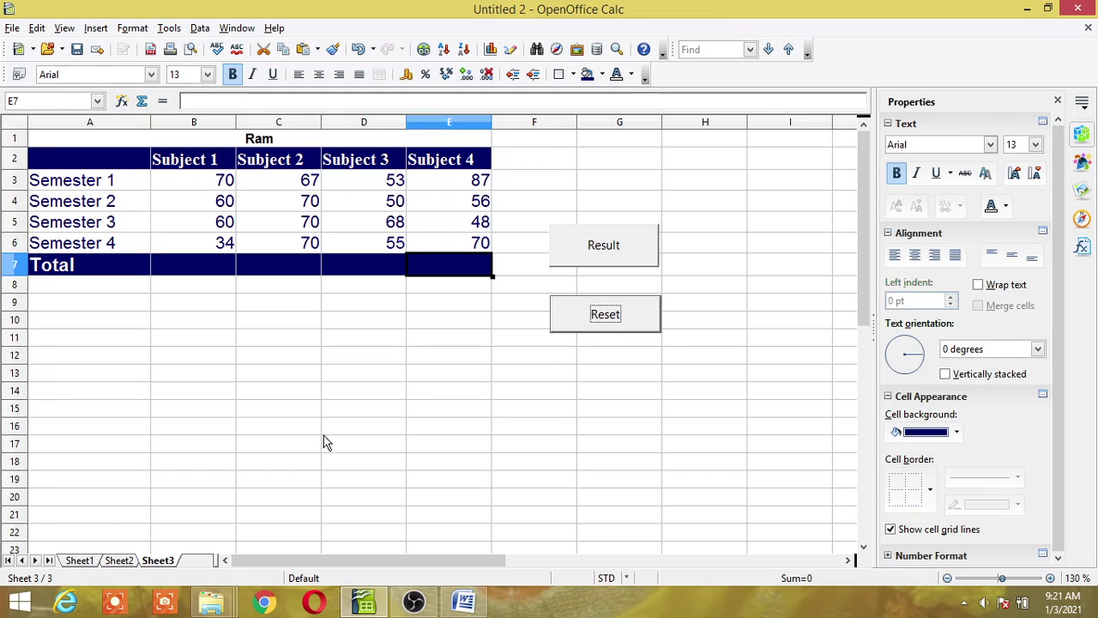
- Switch to Sheet2 and open the toolbar customization settings for the Standard toolbar
click(119, 561)
click(465, 326)
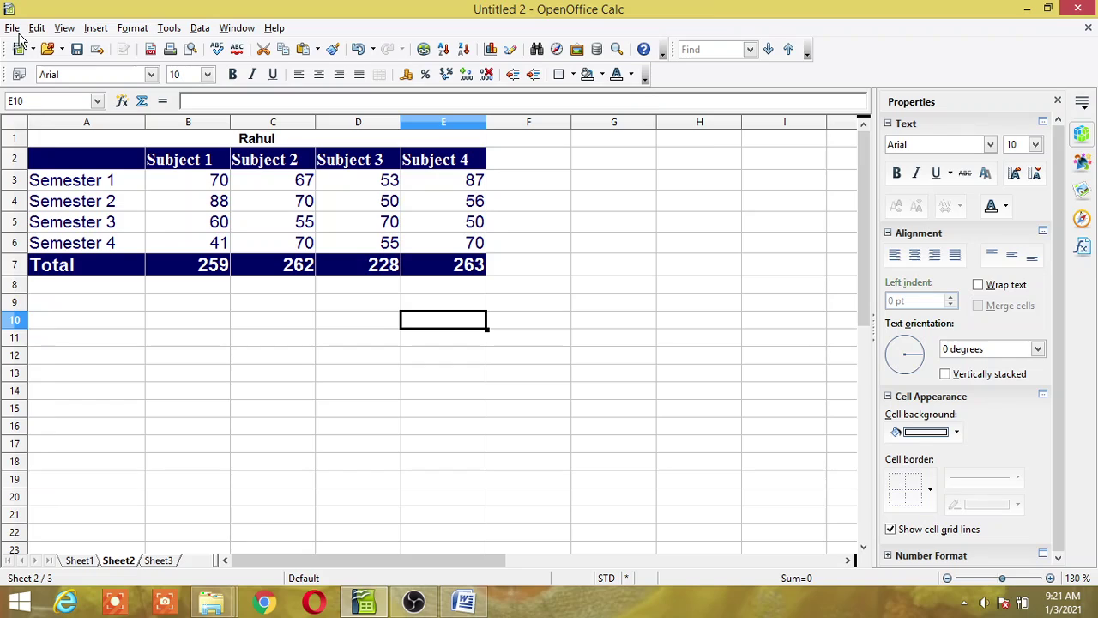
click(63, 28)
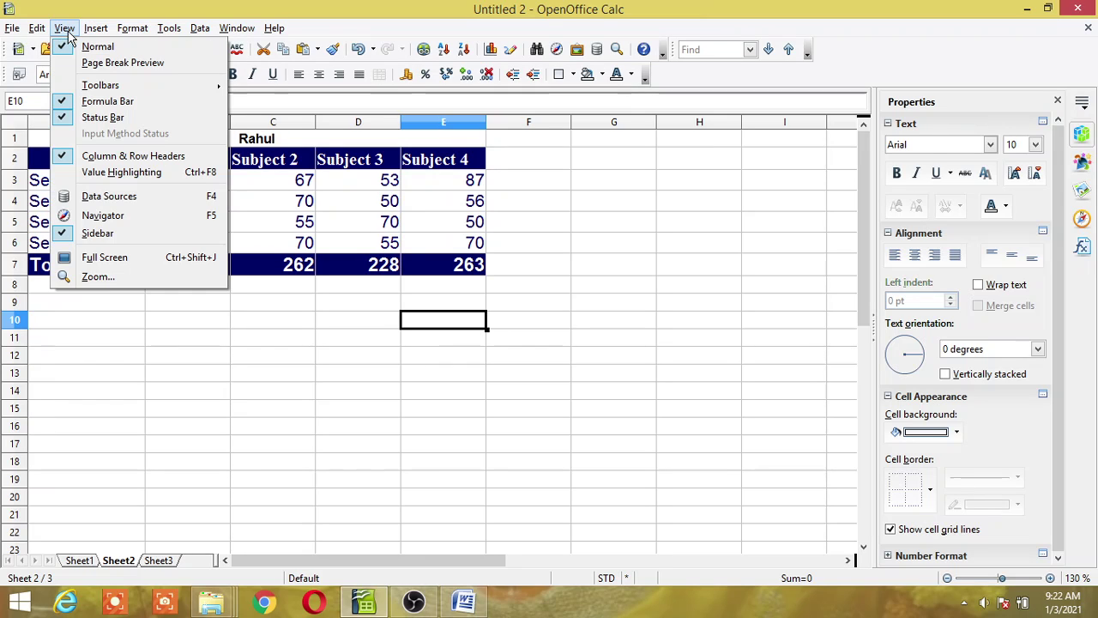
mouse_move(100, 89)
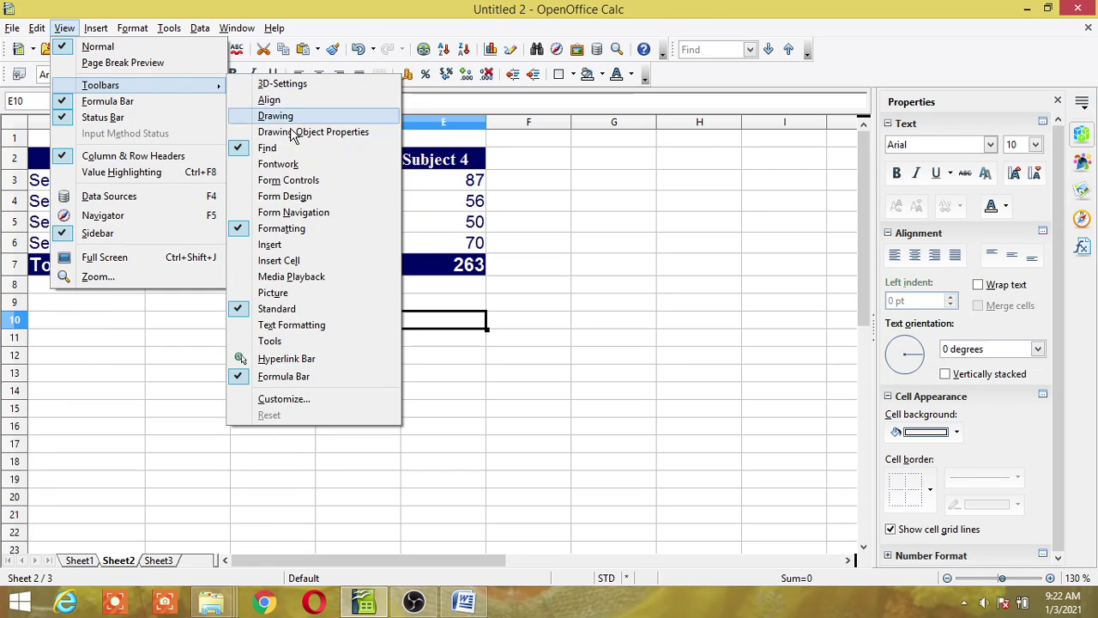
click(292, 401)
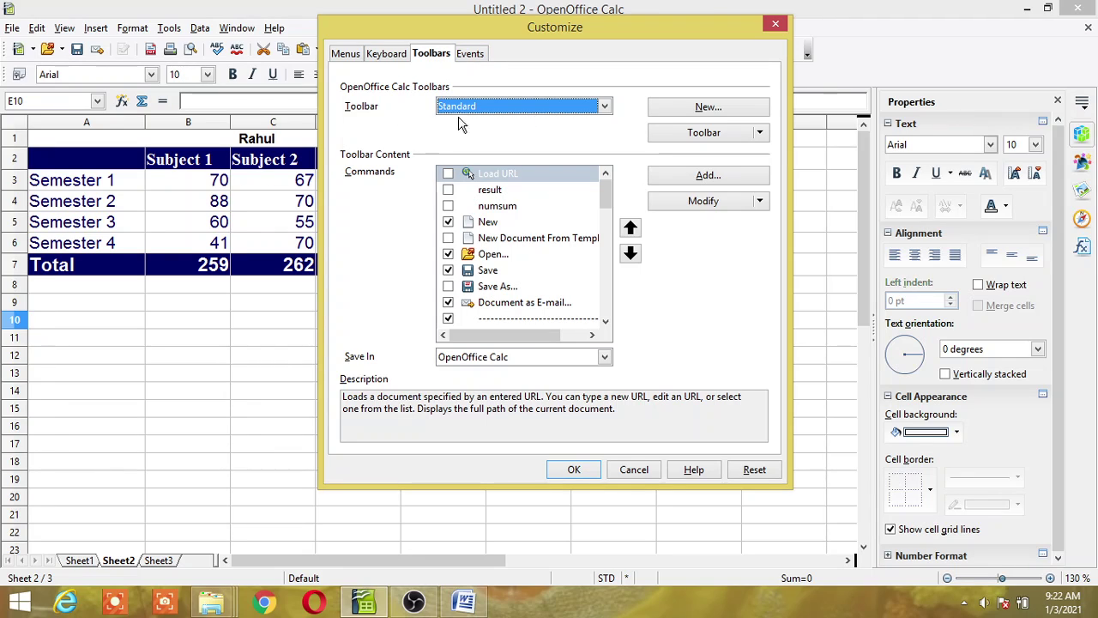
click(605, 107)
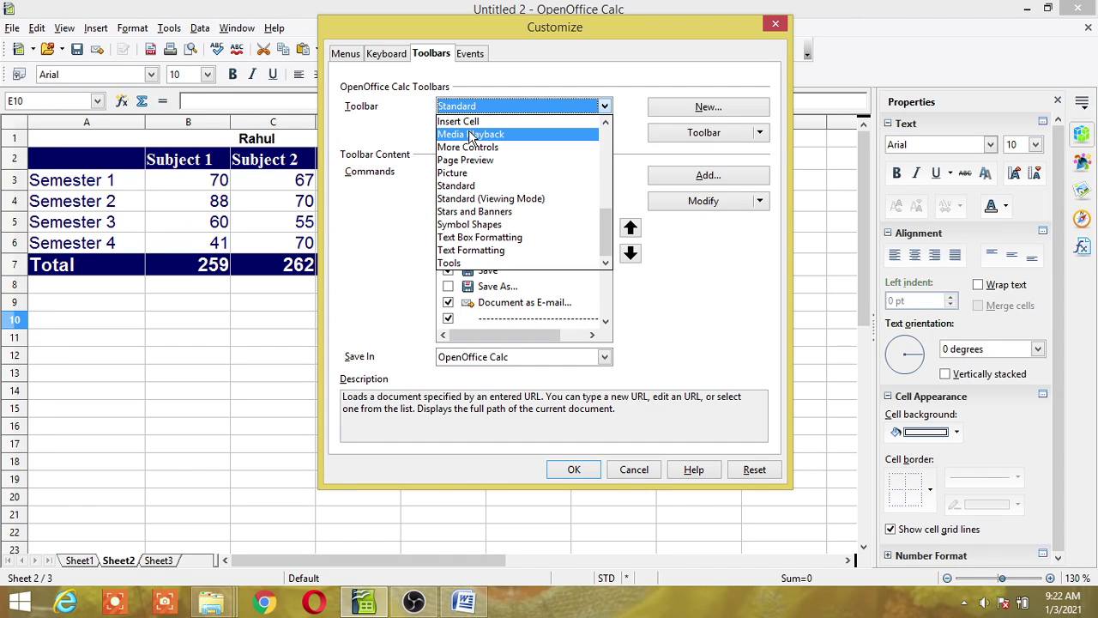
click(481, 187)
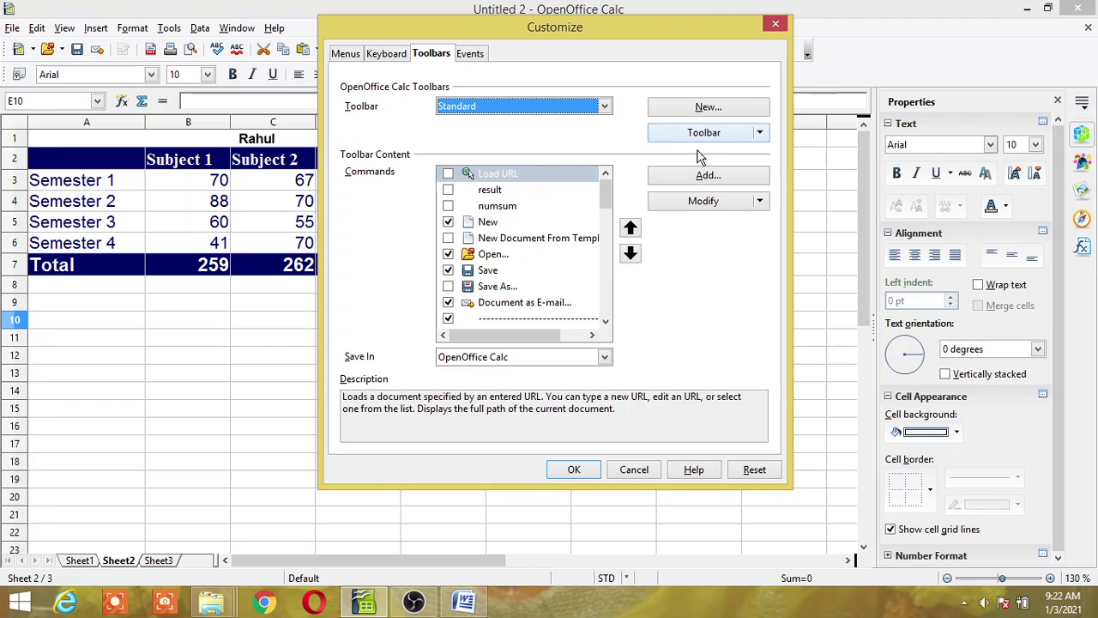
- Add the result macro from Module1 of Untitled 2's Library1 to the Standard toolbar and apply the customization
click(708, 176)
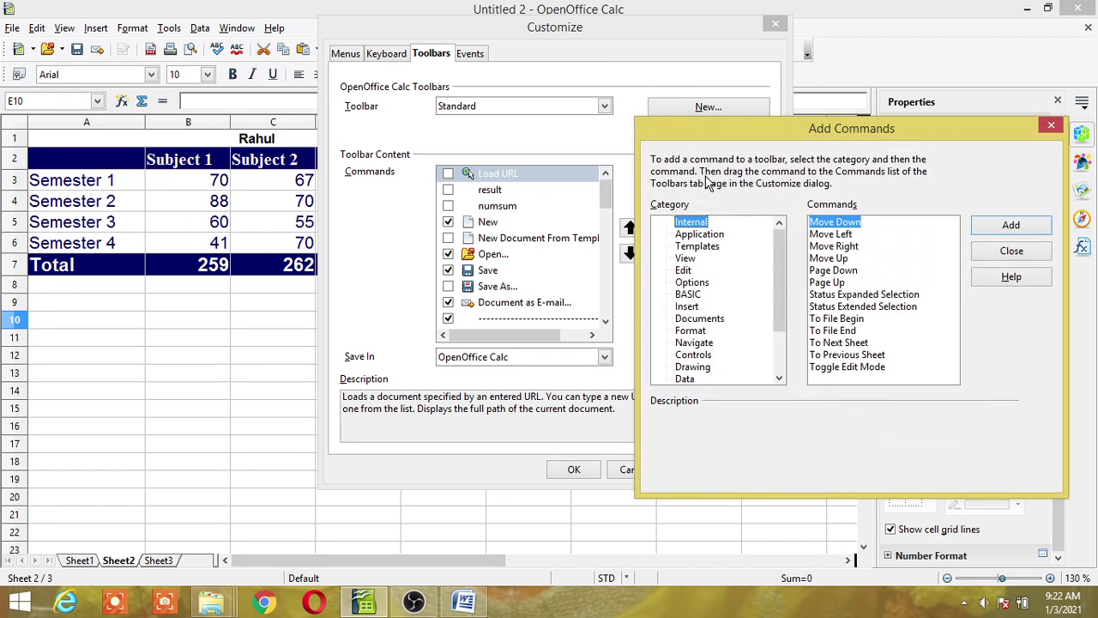
drag(759, 129, 636, 88)
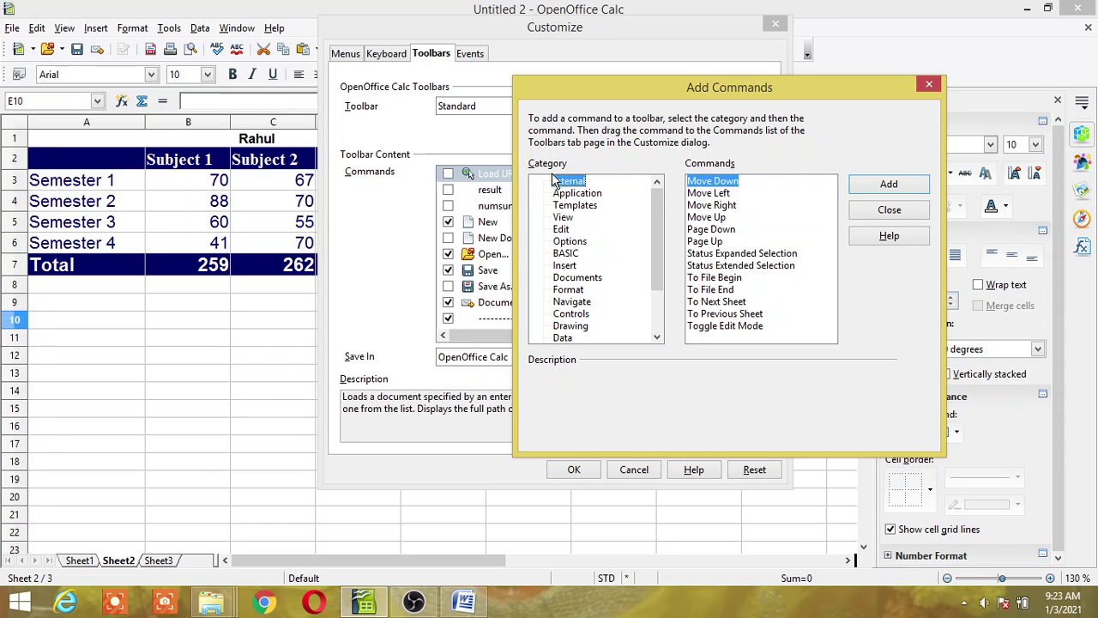
drag(662, 195, 662, 259)
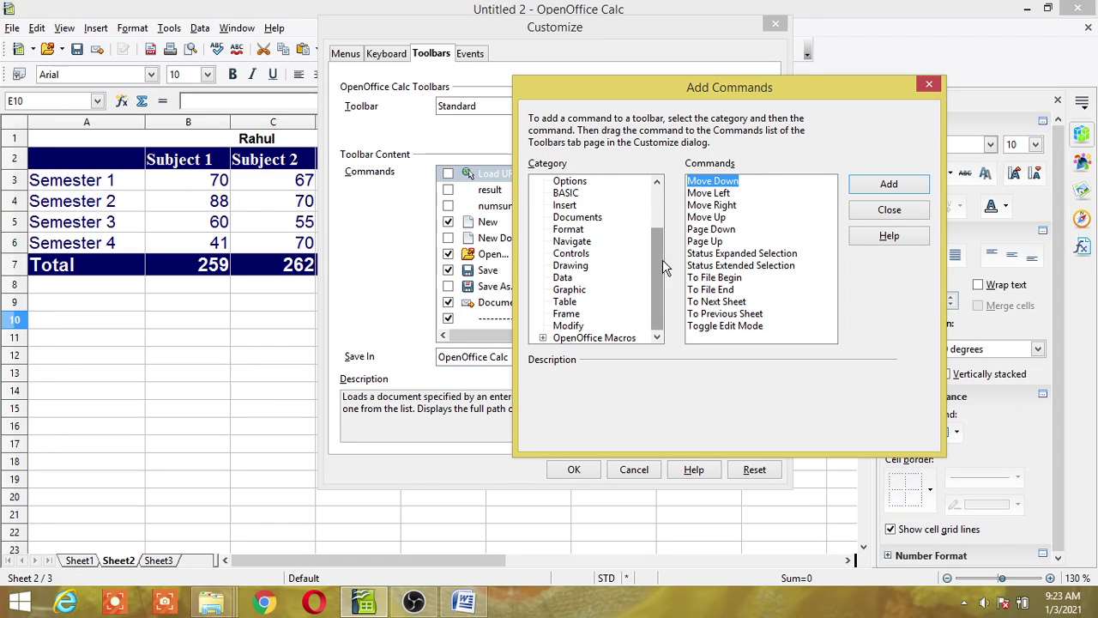
click(543, 337)
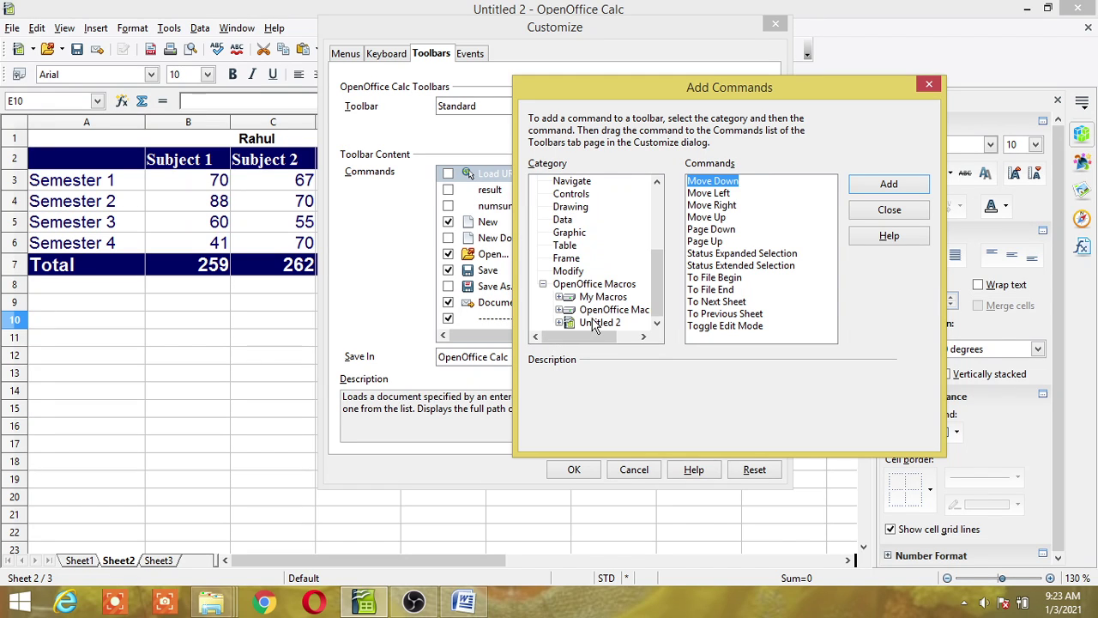
double_click(594, 324)
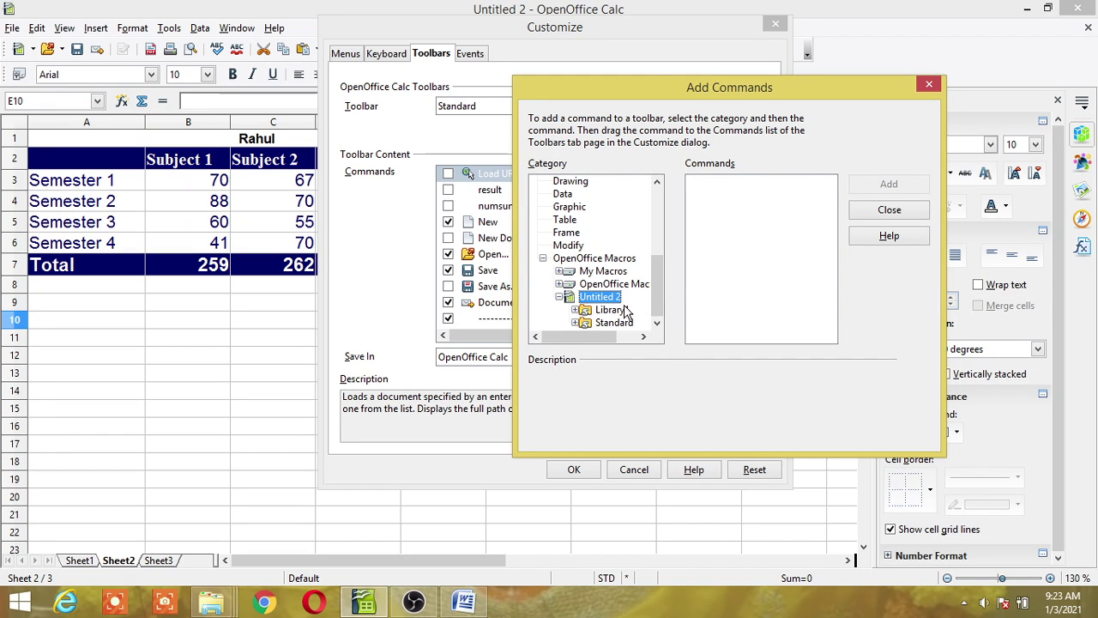
double_click(611, 310)
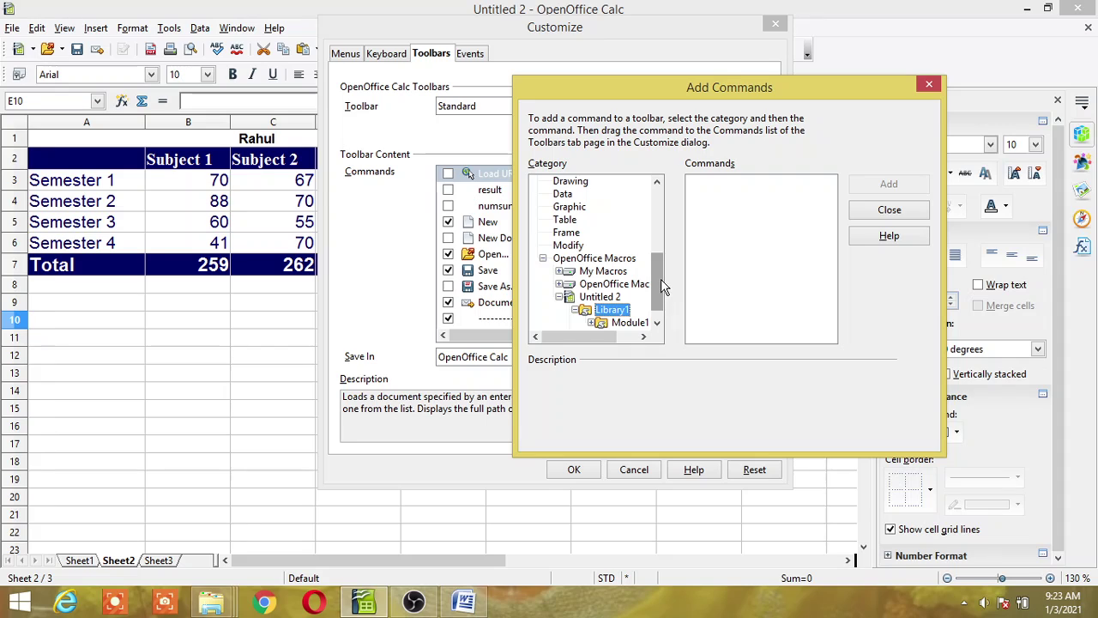
scroll(660, 285, down, 1)
click(630, 310)
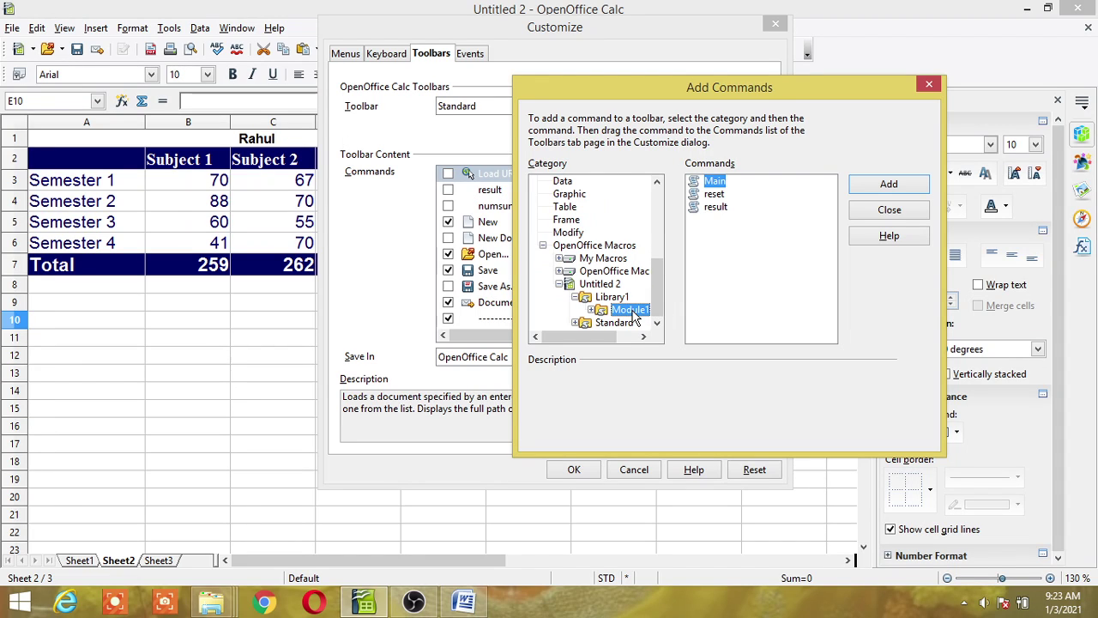
click(716, 207)
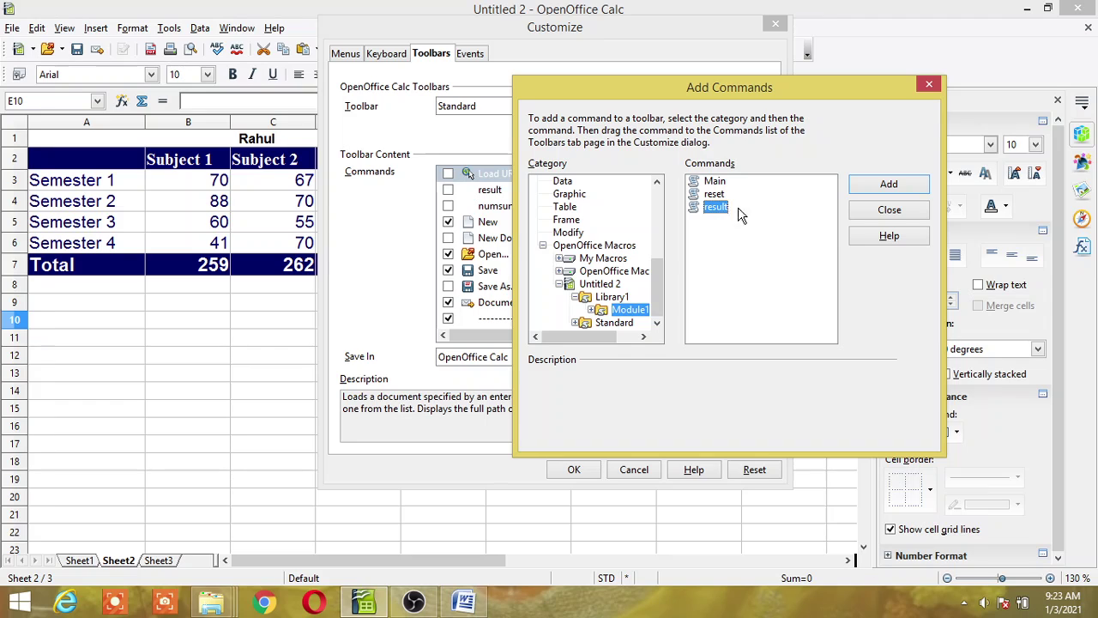
click(890, 192)
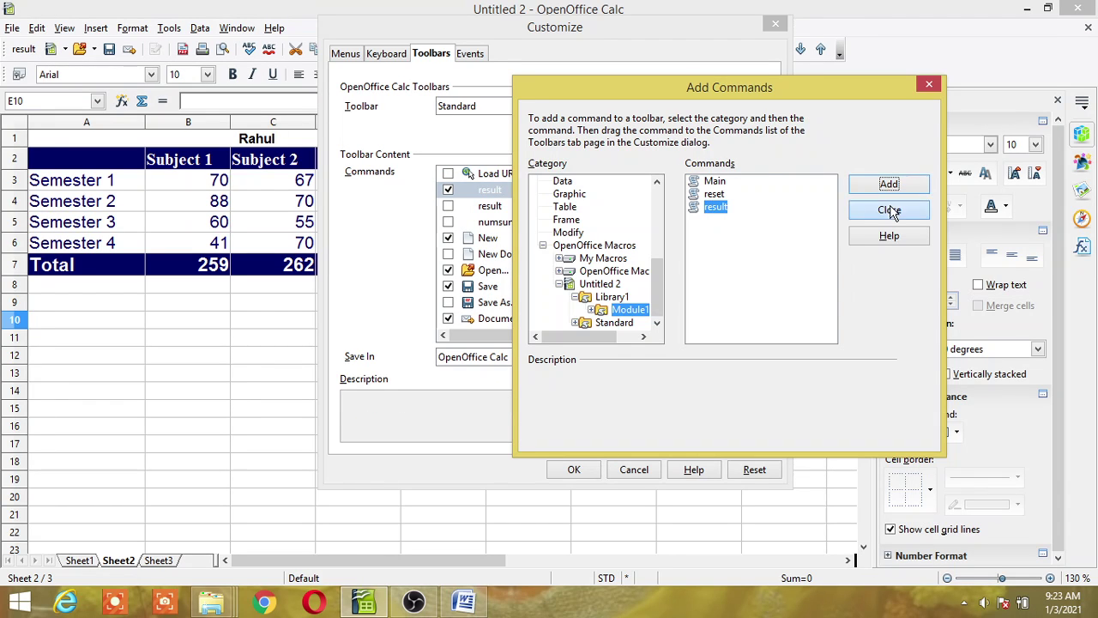
click(889, 210)
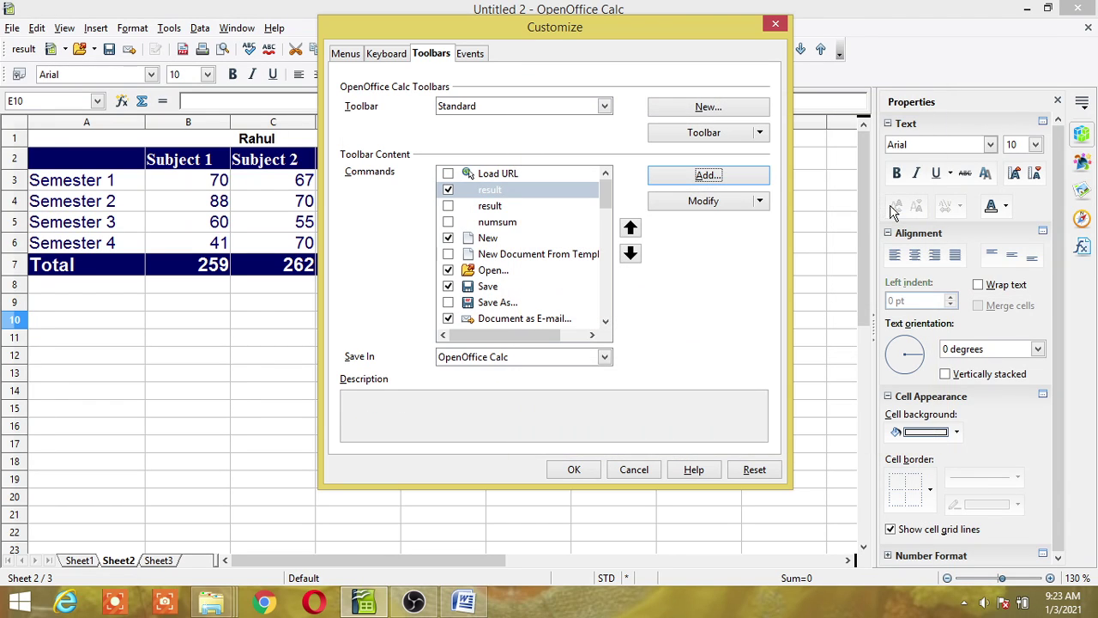
click(594, 471)
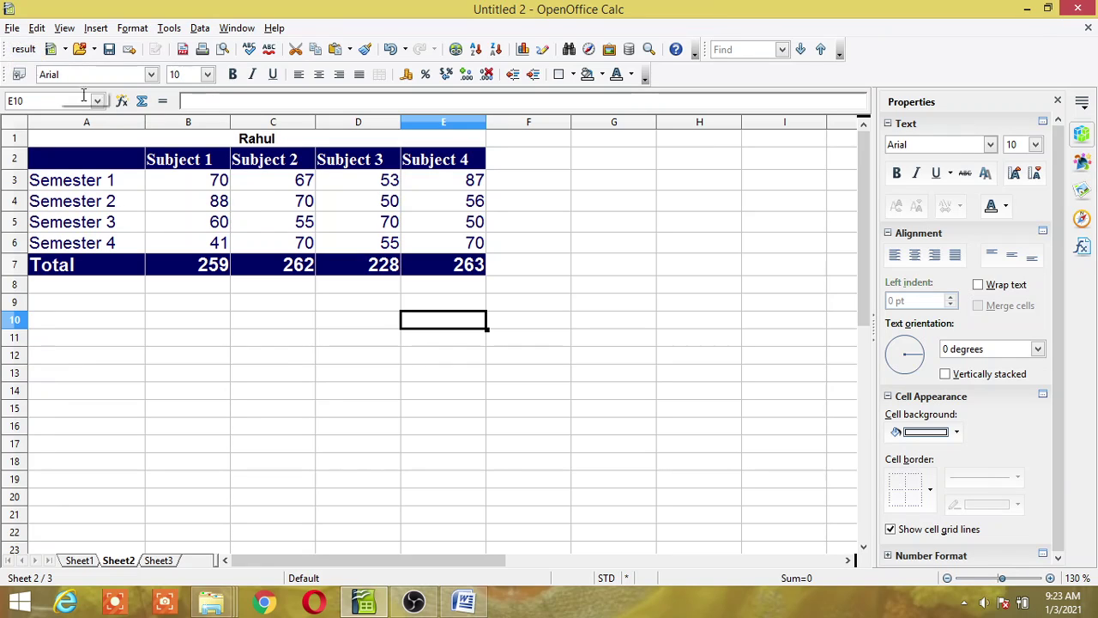
- Clear the four subject totals in cells B7 to E7 on Sheet2
click(215, 270)
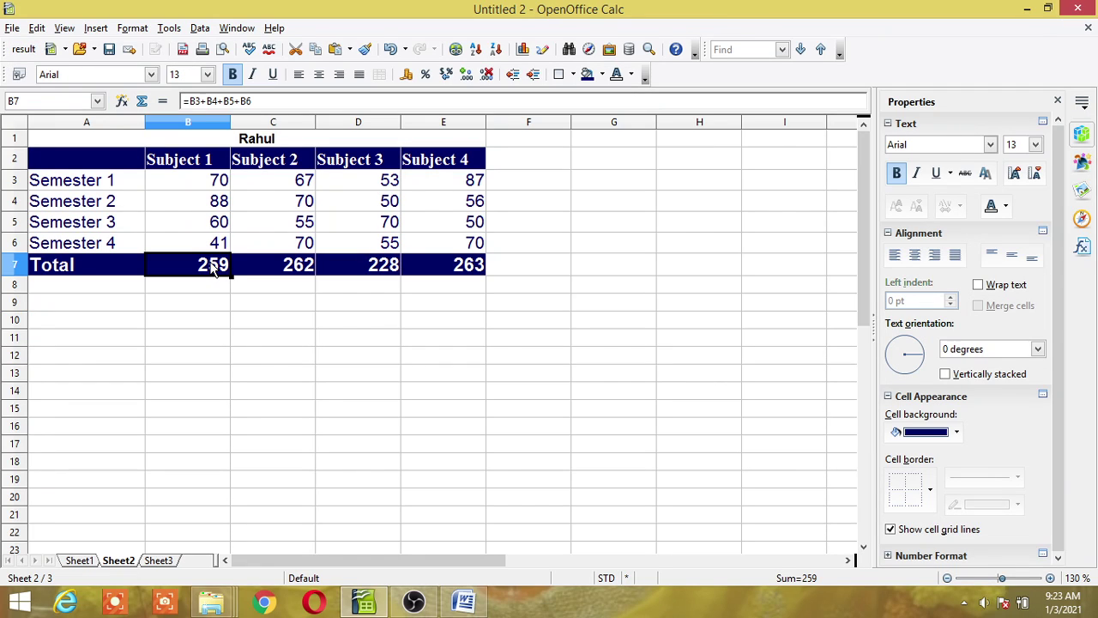
key(BackSpace)
click(286, 269)
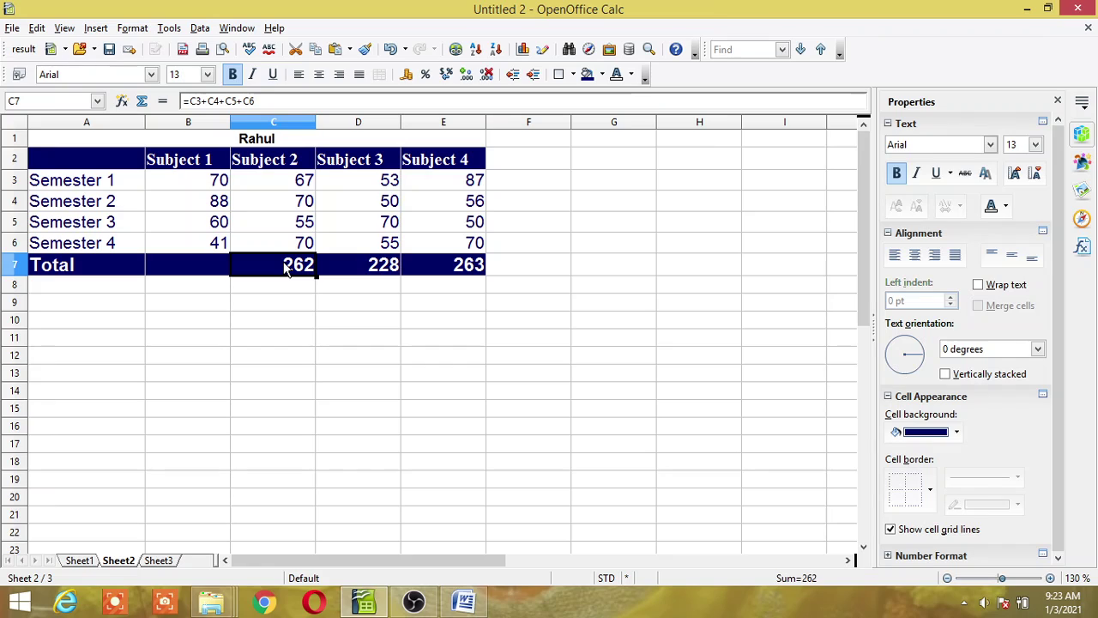
key(BackSpace)
click(357, 268)
key(BackSpace)
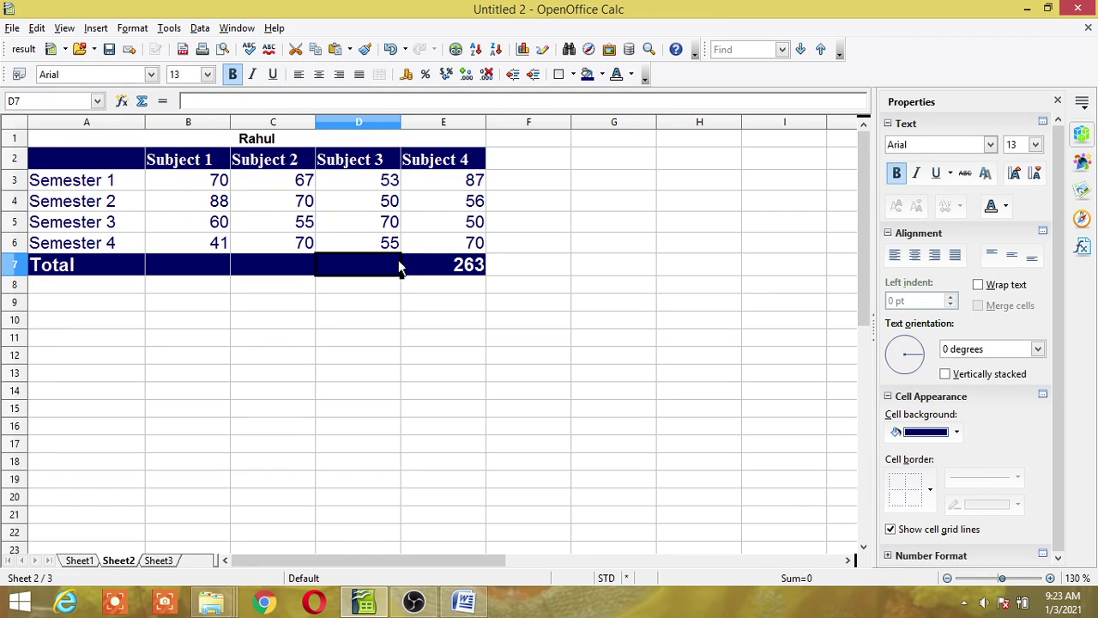
click(443, 267)
key(BackSpace)
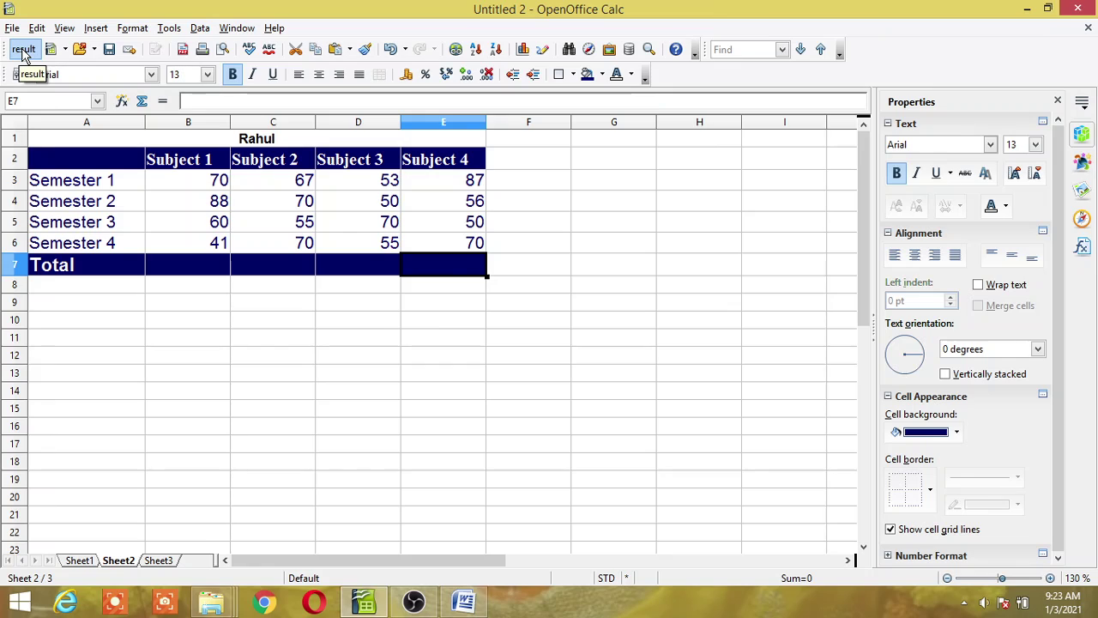
- Recalculate Sheet2's subject totals from cell B7 with the added result toolbar command, and turn extended selection off
click(170, 267)
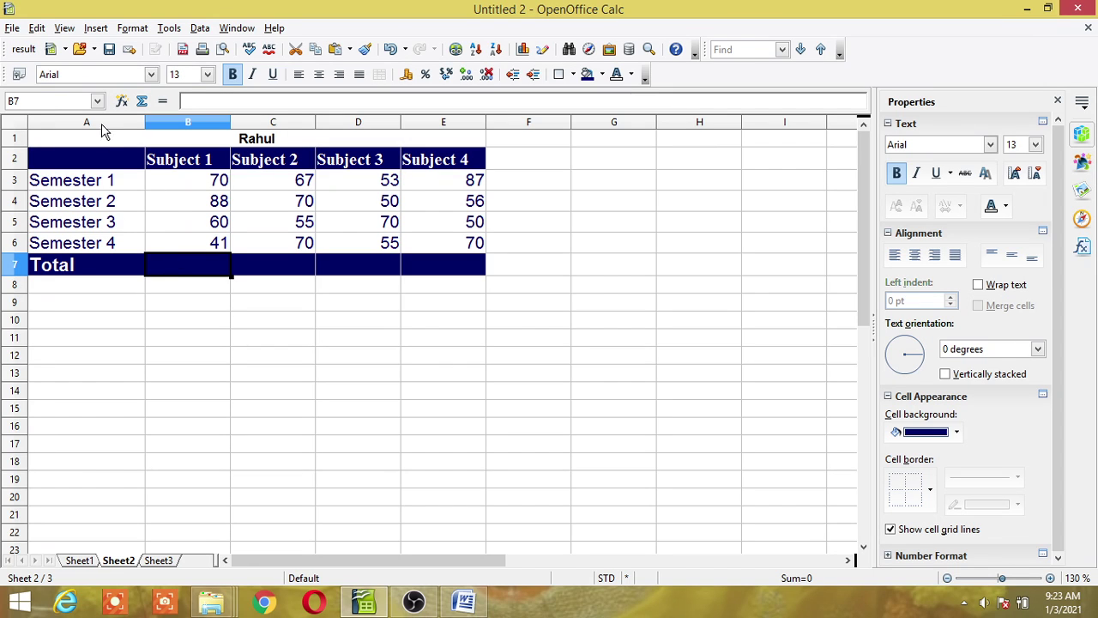
click(23, 49)
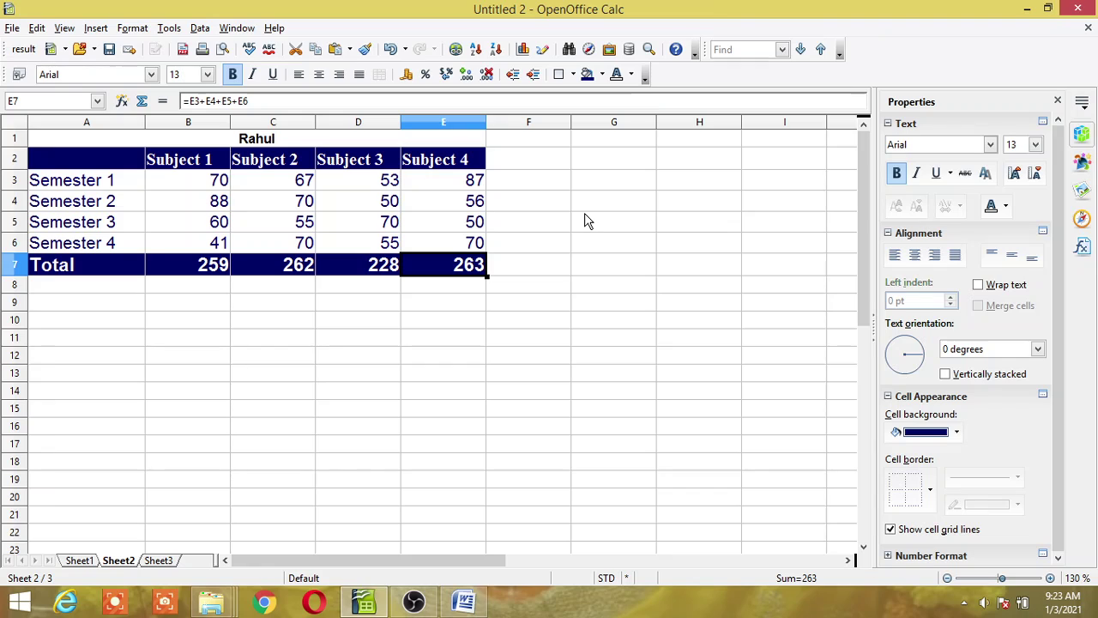
key(F8)
- Calculate Sheet3's subject totals from cell B7 with the result toolbar command, and turn extended selection off
click(81, 561)
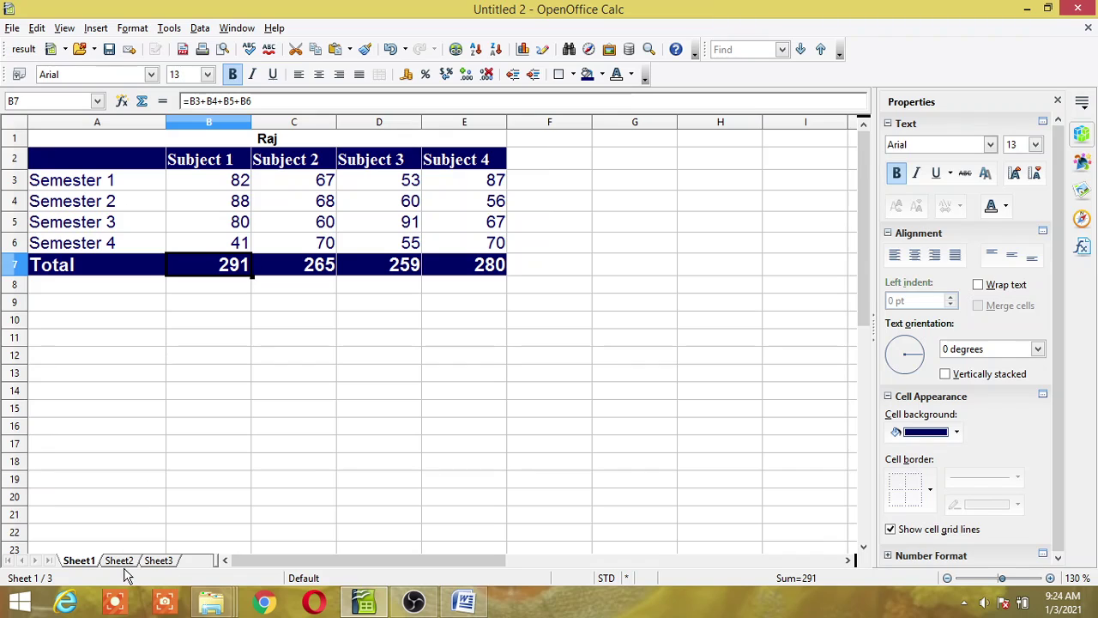
click(125, 563)
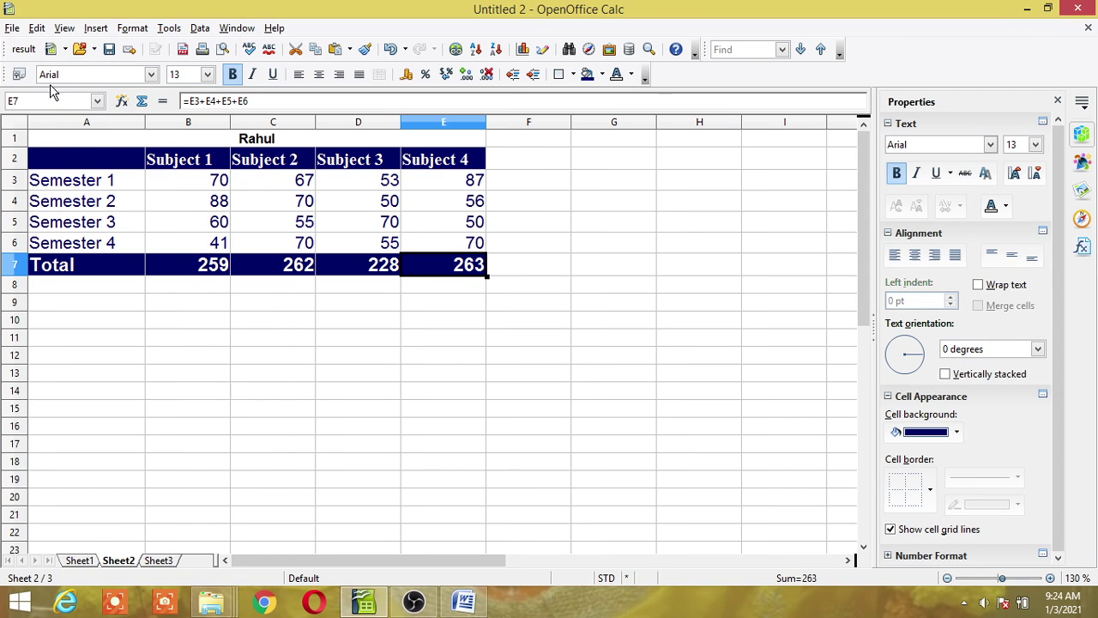
click(159, 563)
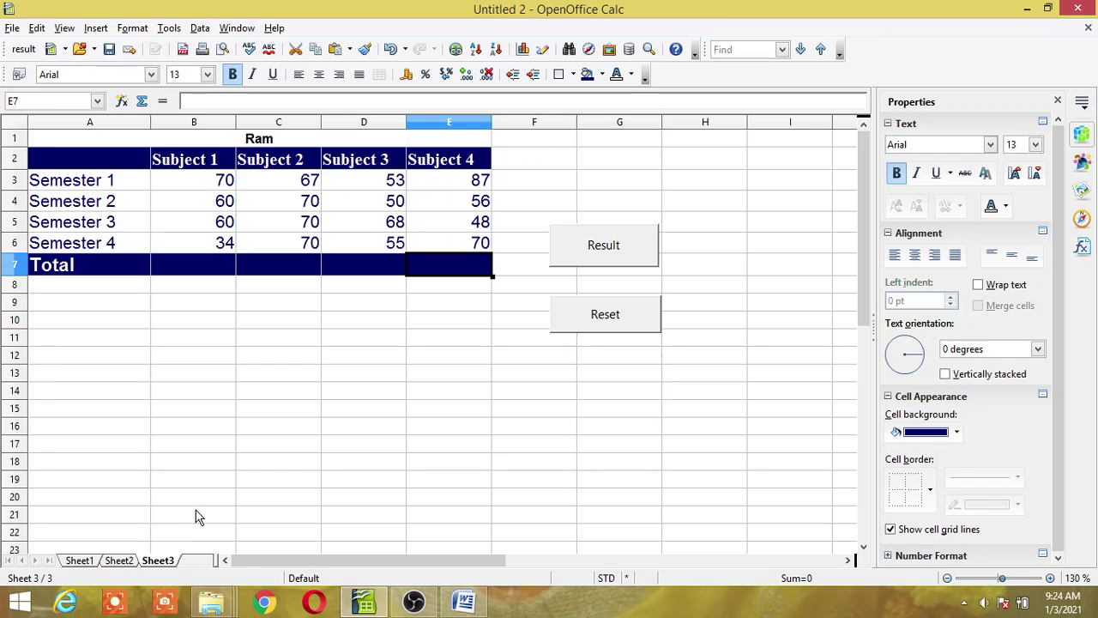
click(217, 272)
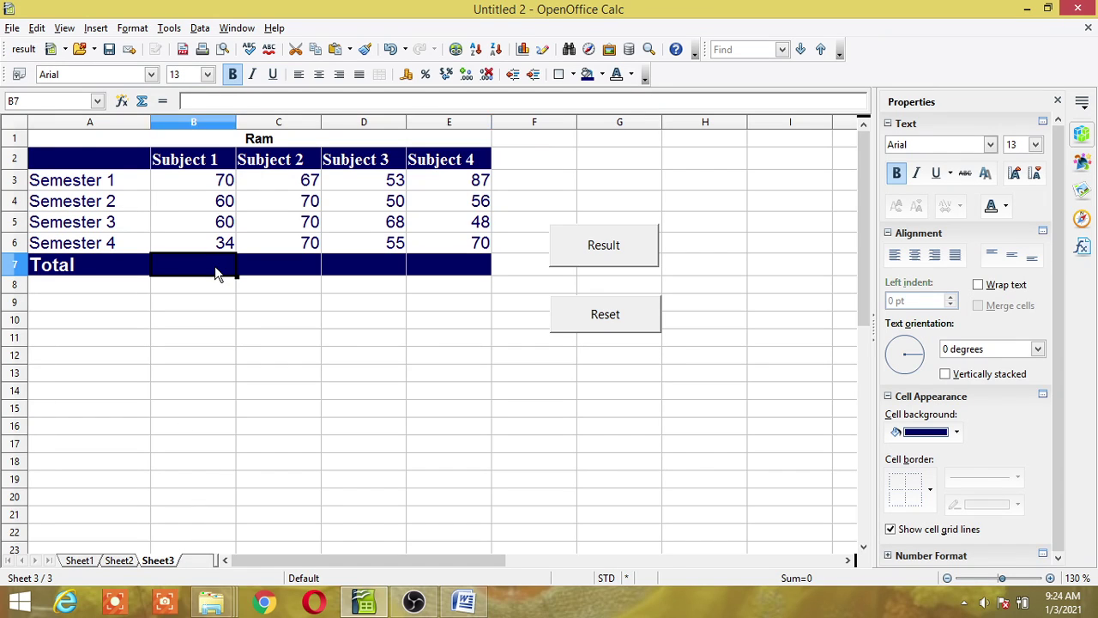
click(26, 51)
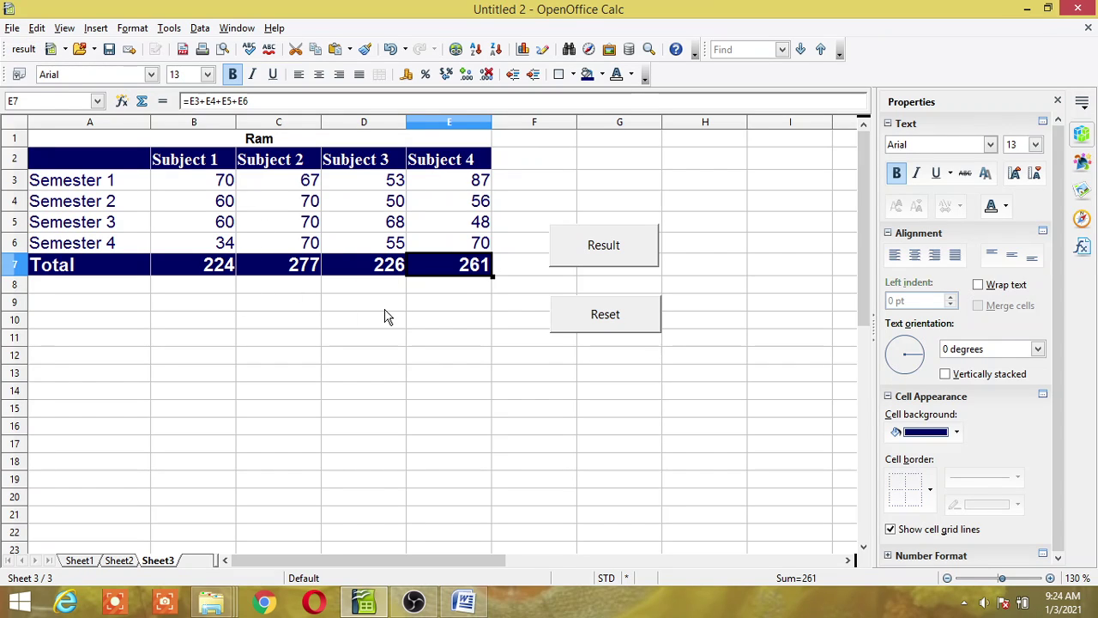
key(F8)
key(F8)
- Open the reset macro from Module1 of Untitled 2's Library1 in the Basic editor
click(167, 28)
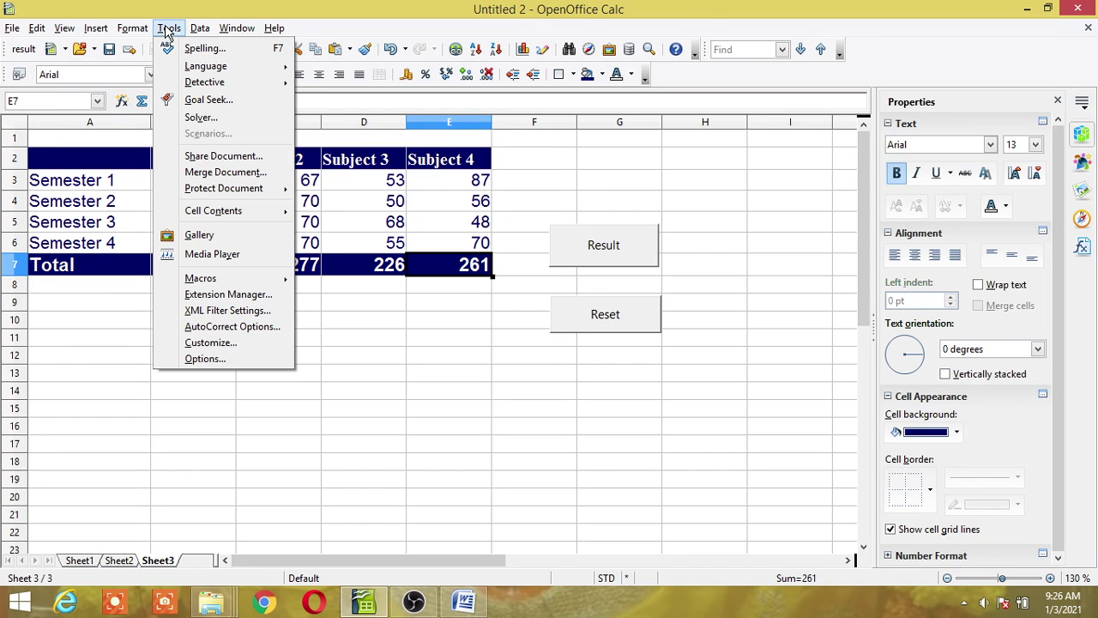
mouse_move(203, 283)
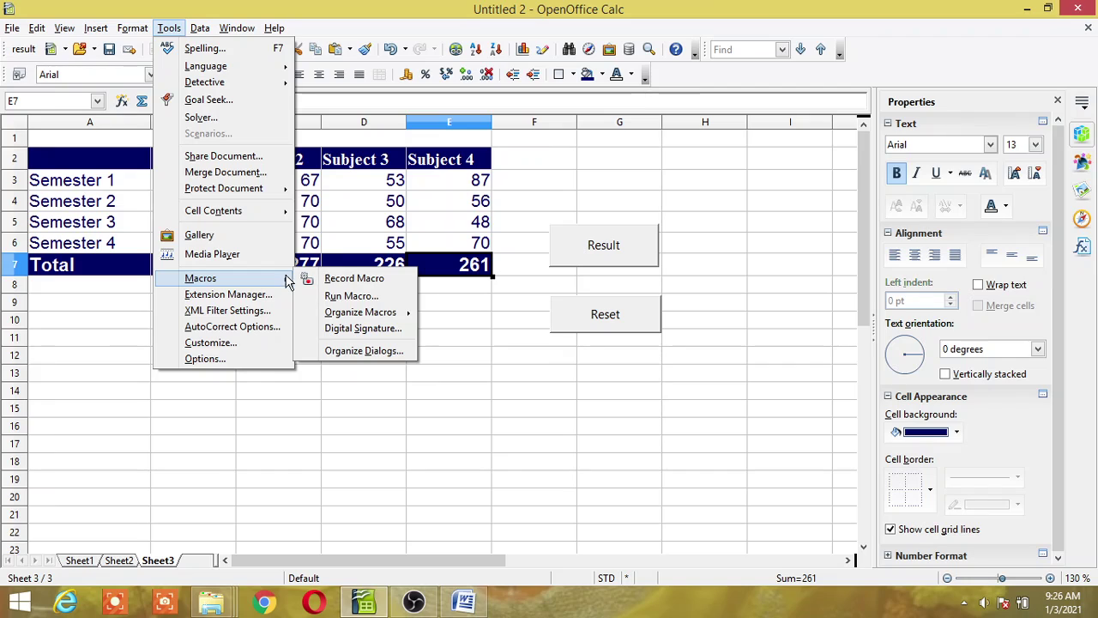
mouse_move(348, 315)
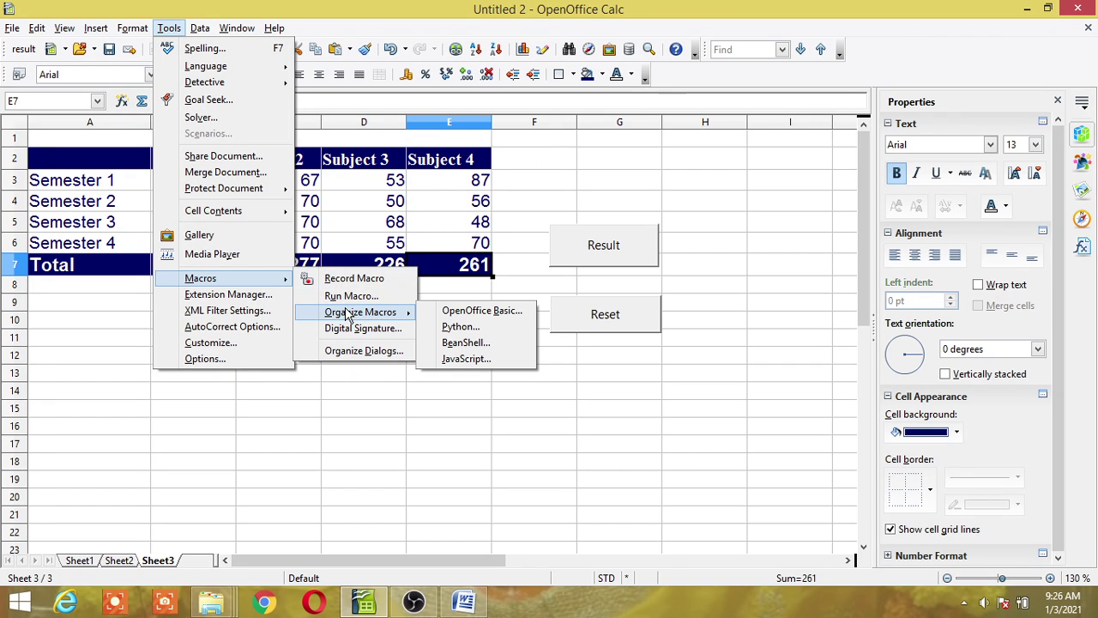
click(476, 314)
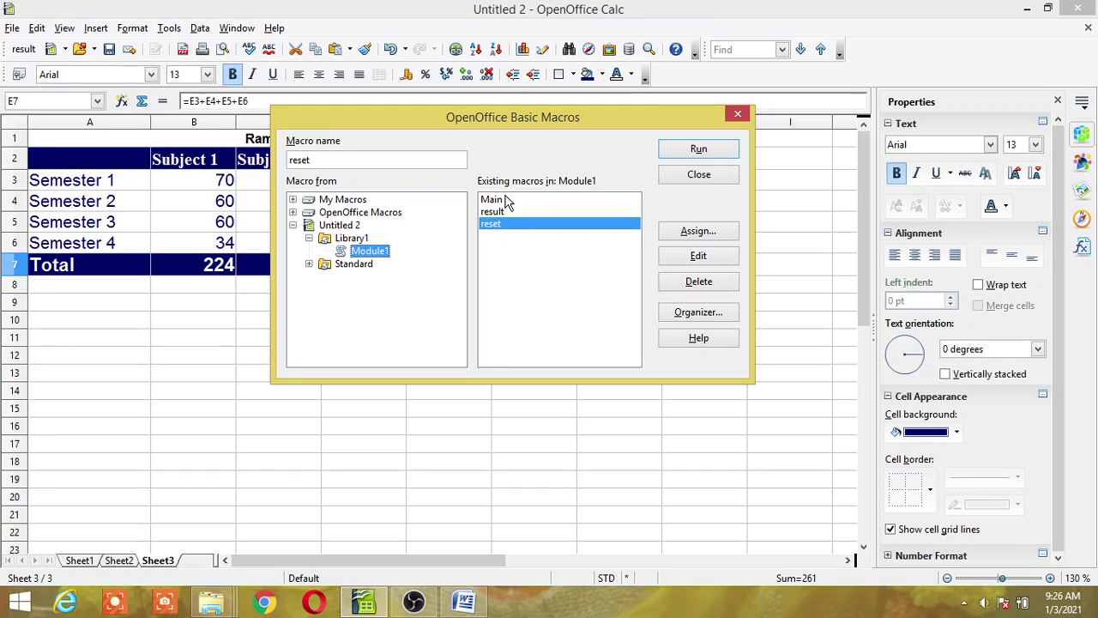
click(699, 263)
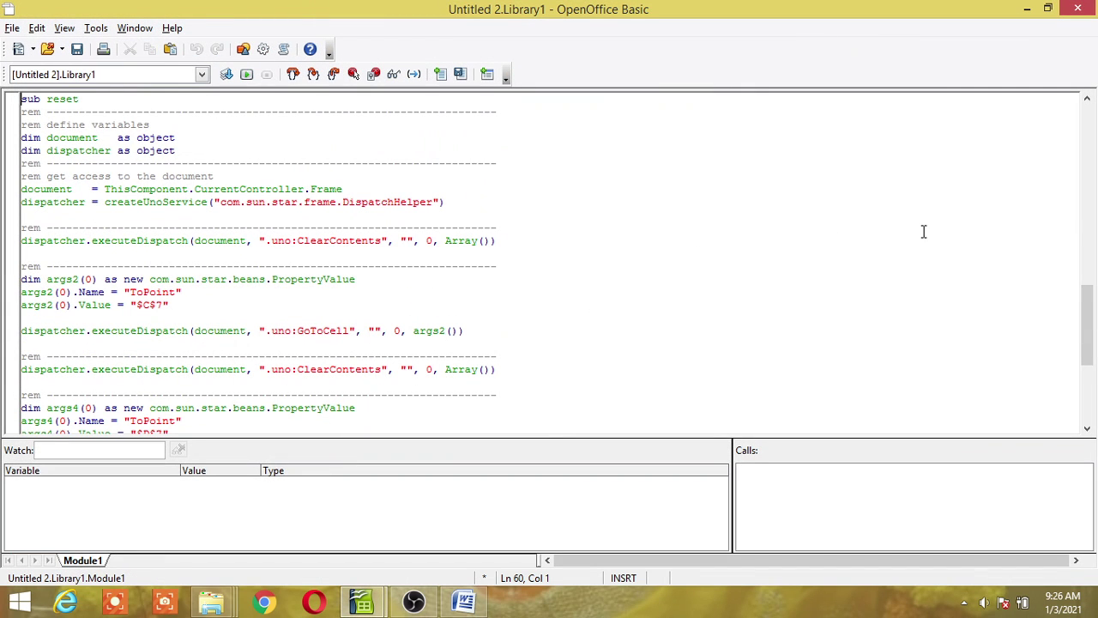
- Step into the Main macro in Module1 and examine the code of the result and reset macros through the module's end
drag(1094, 308, 1096, 112)
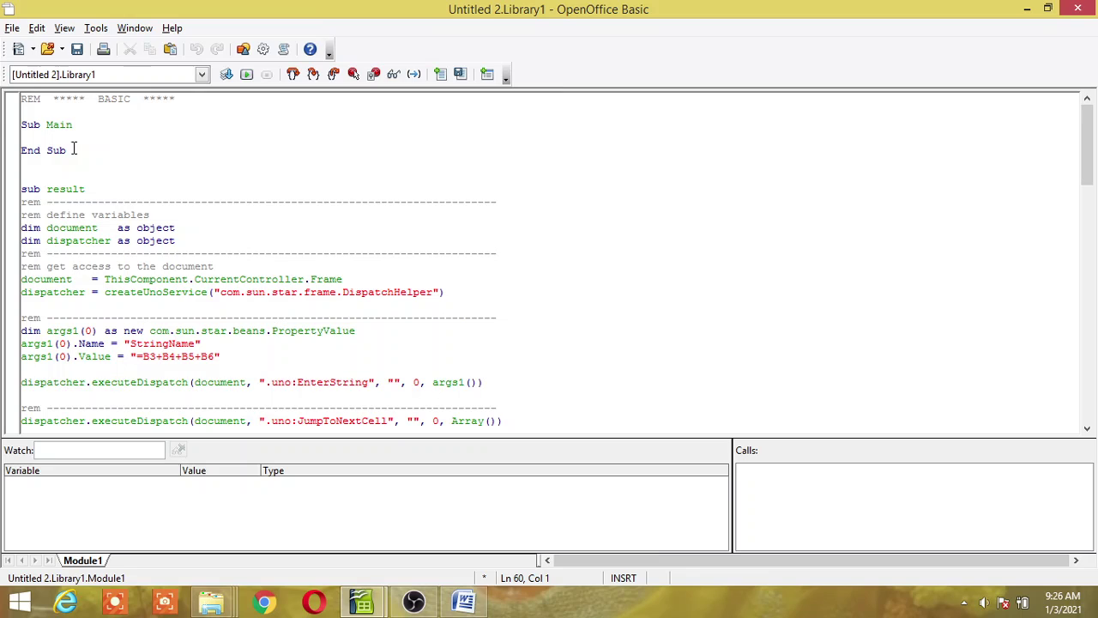
key(F8)
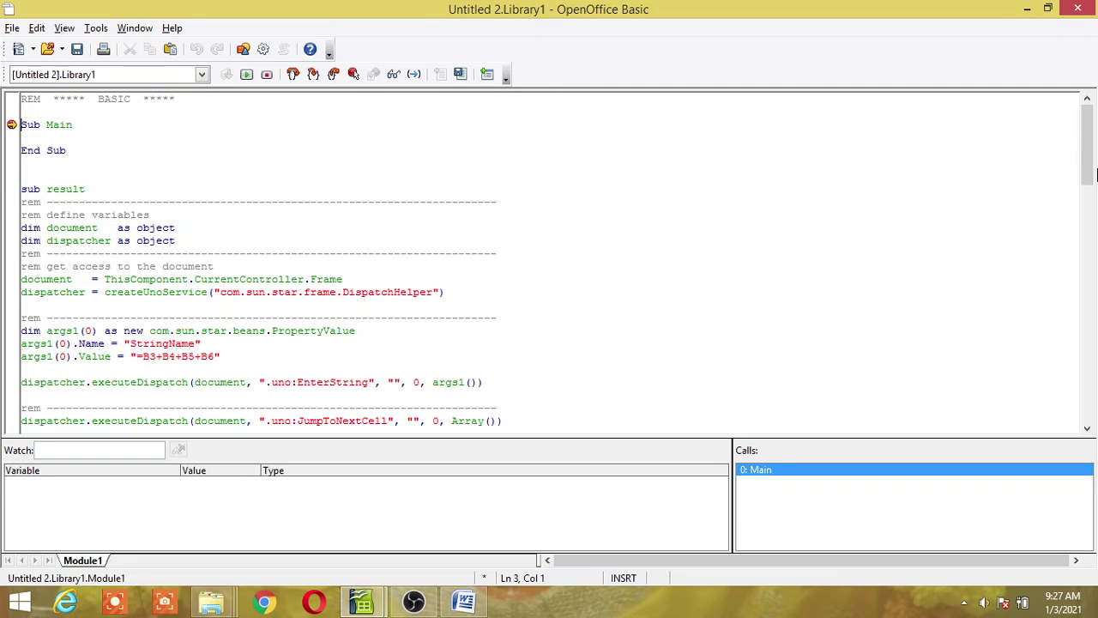
drag(1096, 175, 1095, 299)
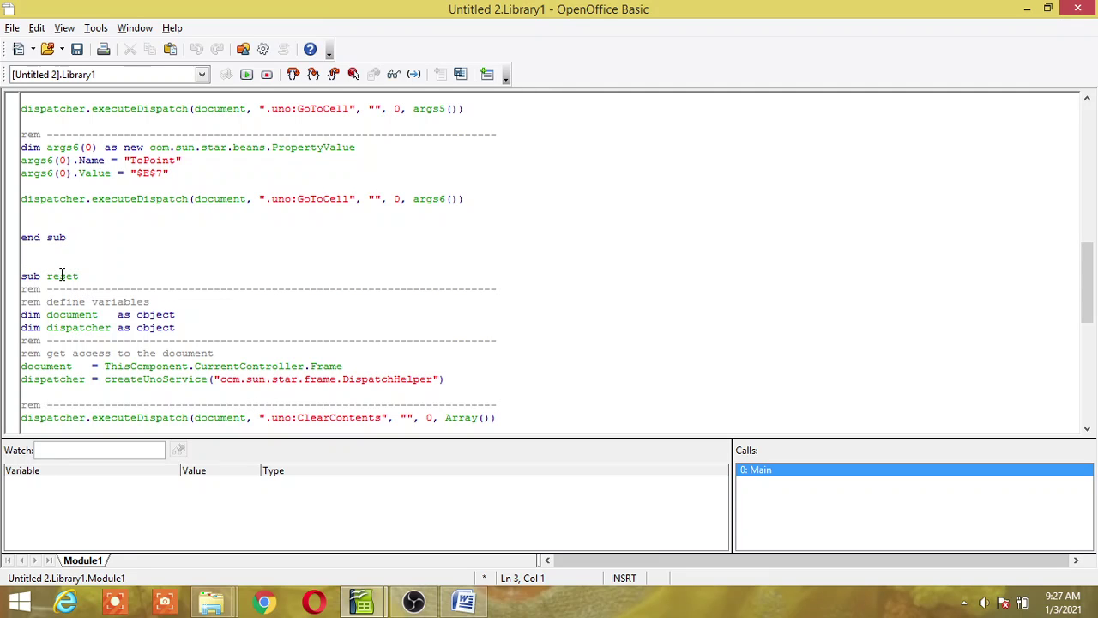
drag(1088, 277, 1094, 396)
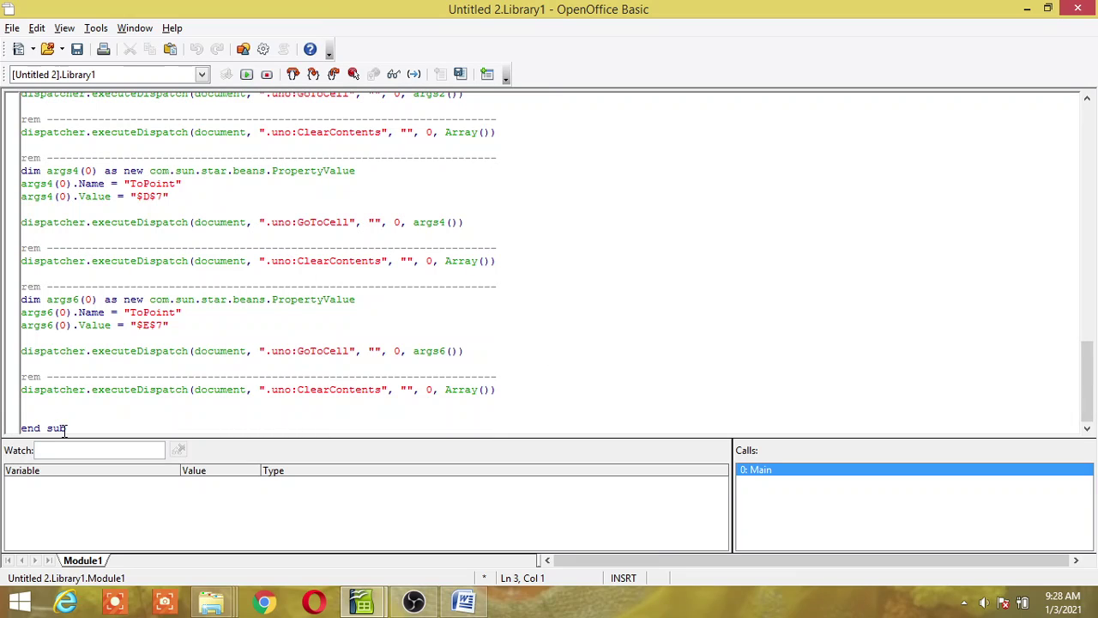